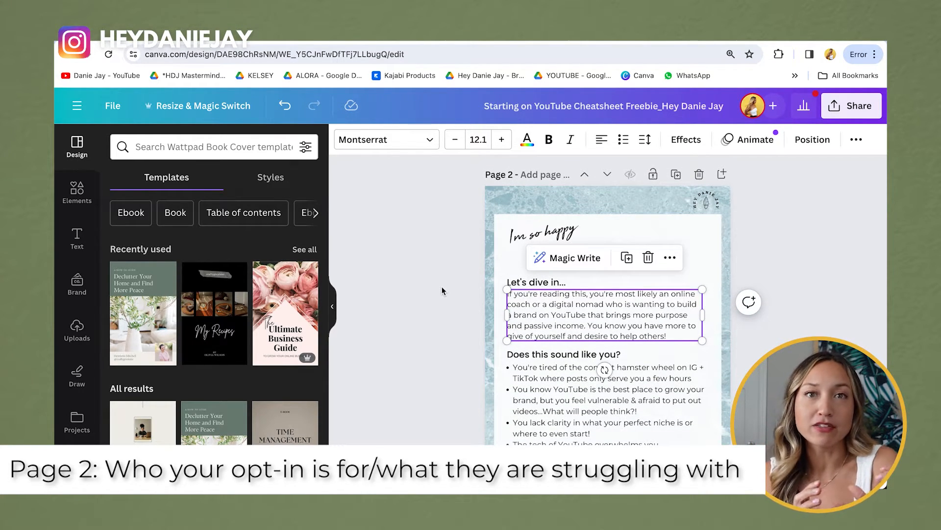
# Step: Scroll the Canva cheatsheet from page 2's struggles list down to the 'Before We Deep-Dive...' page
pyautogui.scroll(-3, 442, 287)
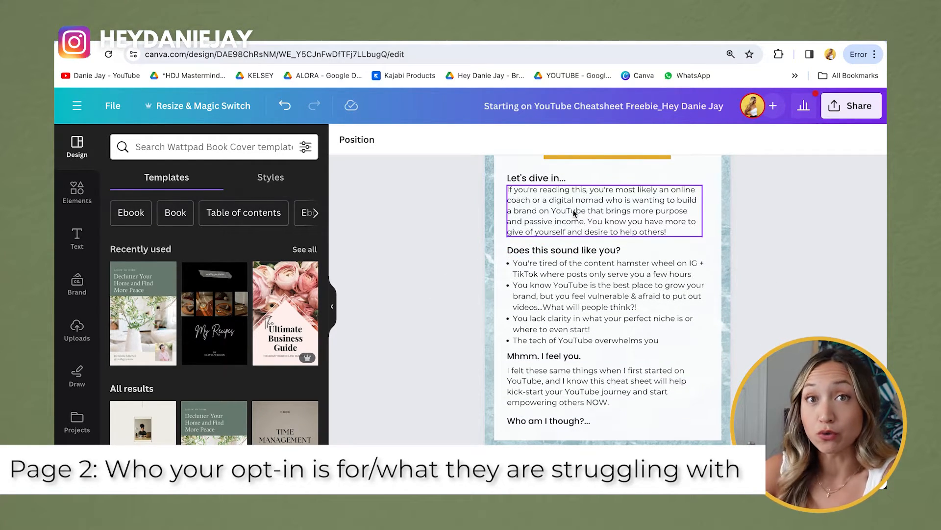
pyautogui.scroll(-1, 574, 212)
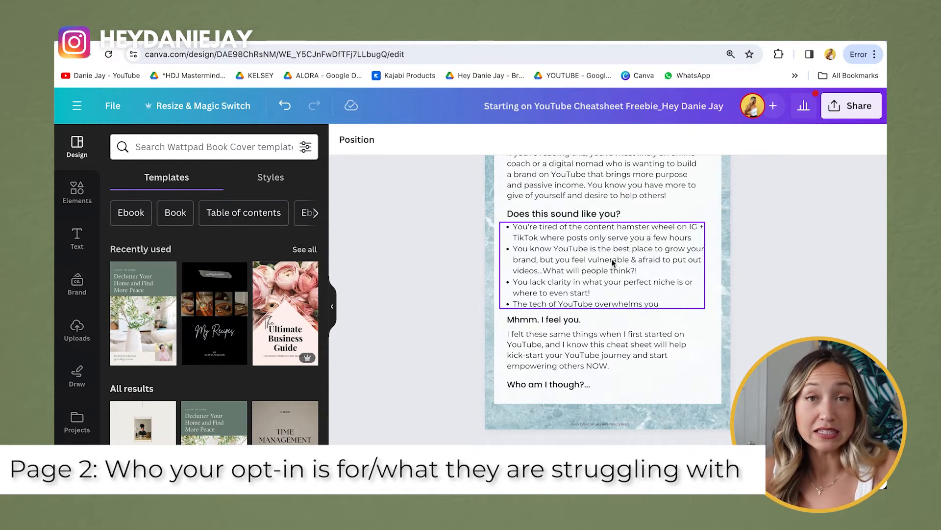
pyautogui.scroll(-1, 612, 263)
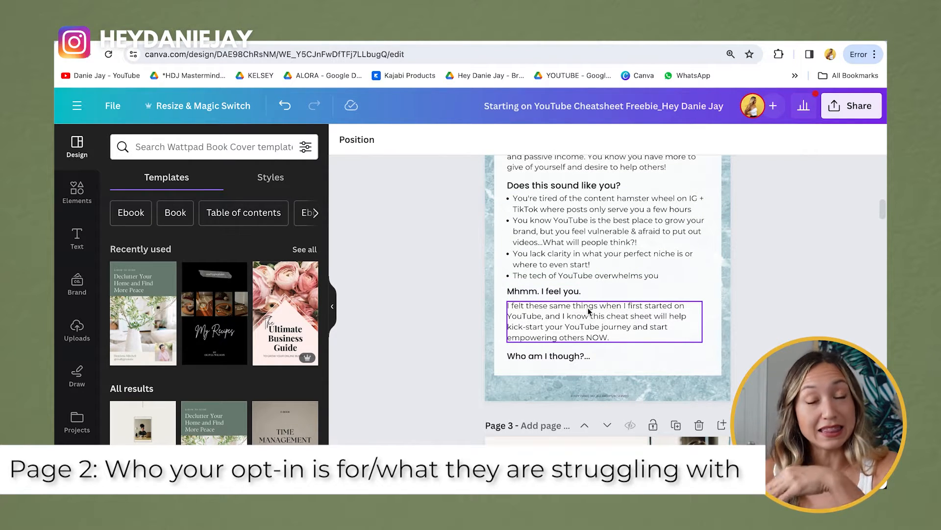
pyautogui.scroll(-8, 588, 310)
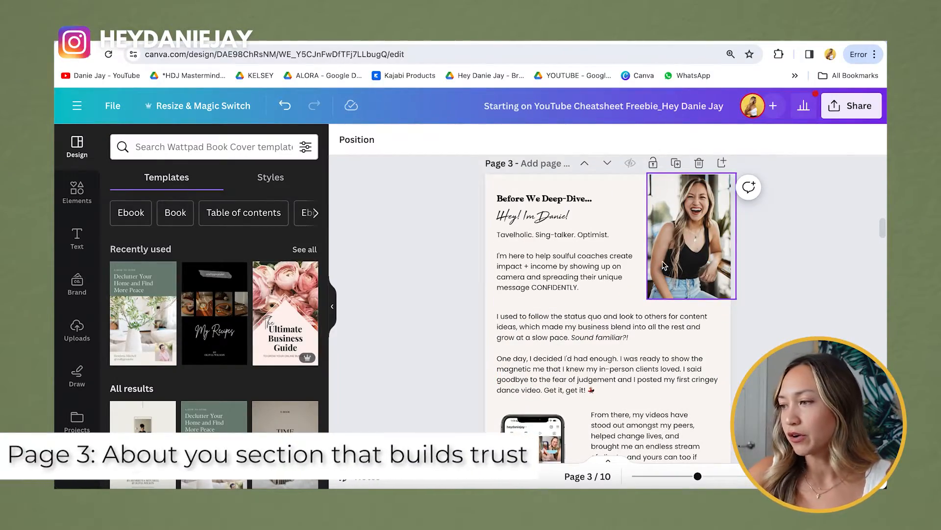
# Step: Look over page 3's short bio and 'I used to follow' story, then reach page 4's STEP 1 tips
pyautogui.click(627, 271)
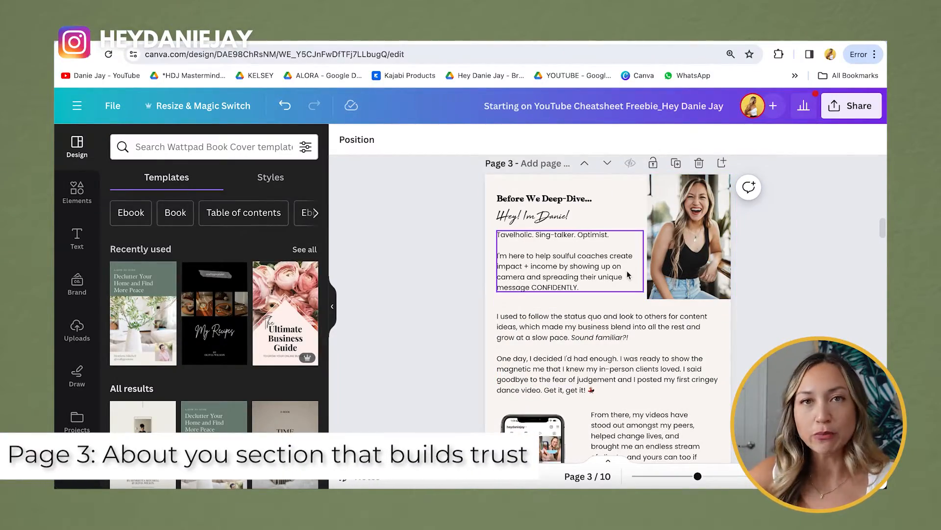
pyautogui.click(578, 325)
pyautogui.scroll(-1, 577, 325)
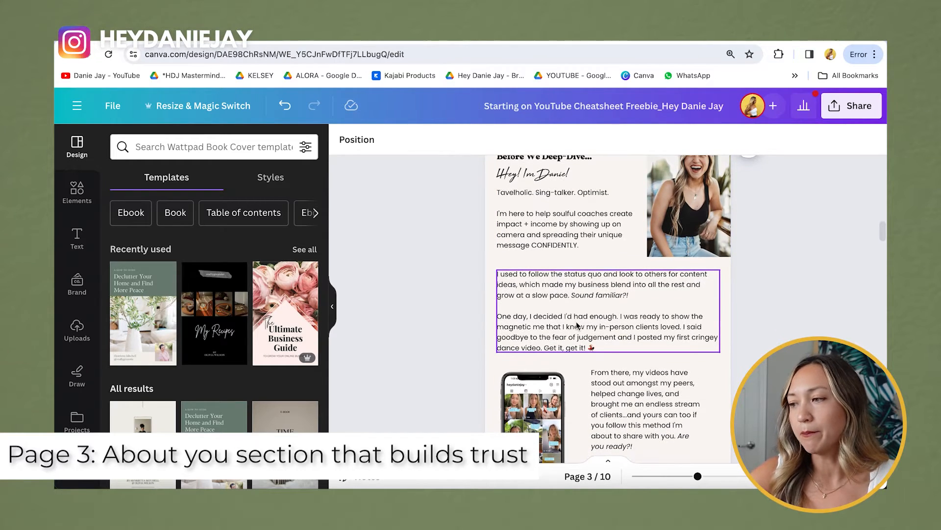
pyautogui.scroll(-1, 573, 350)
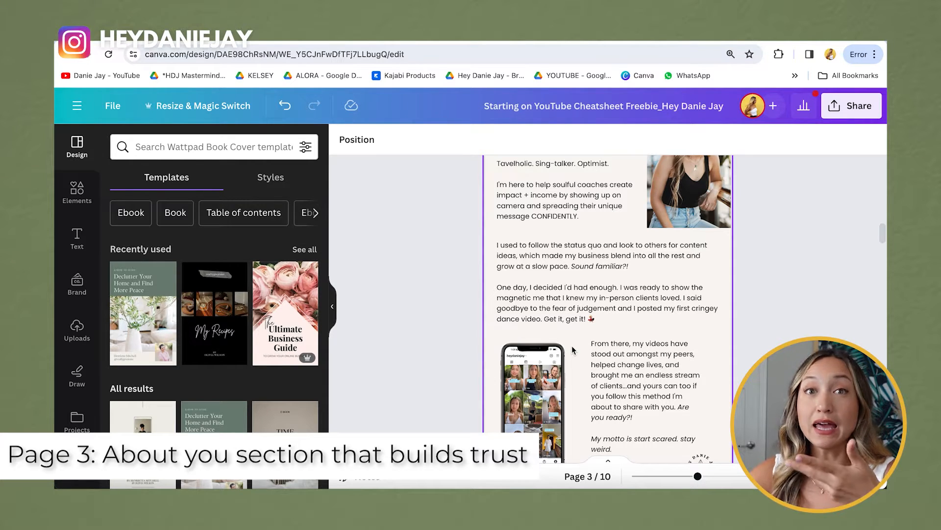
pyautogui.scroll(-10, 572, 349)
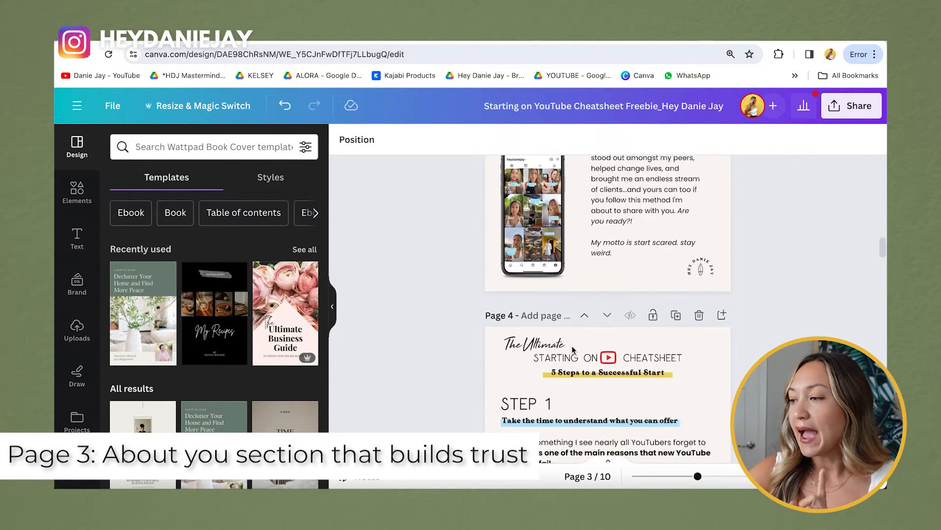
pyautogui.scroll(-1, 572, 350)
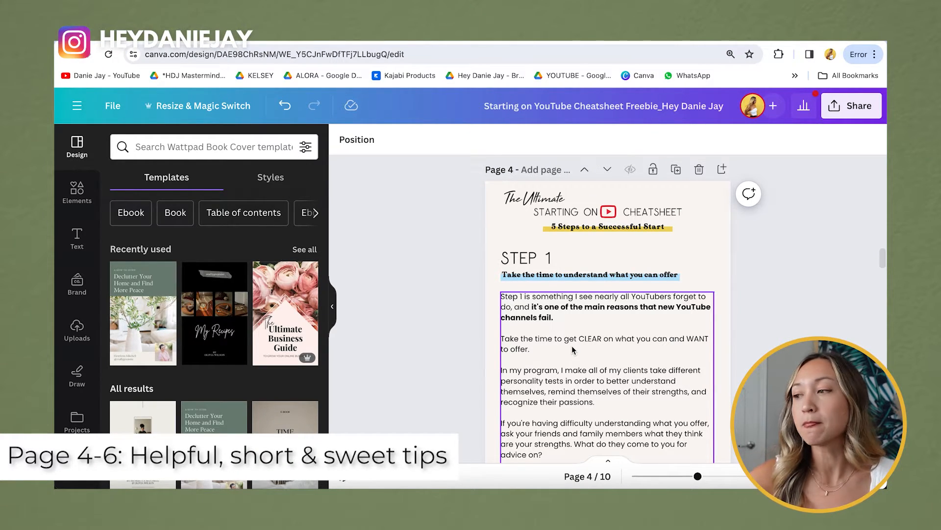
pyautogui.scroll(-15, 572, 346)
# Step: Scroll past the Step pages to page 8, 'Here's the truth. This is what everyone gets wrong'
pyautogui.scroll(-15, 572, 349)
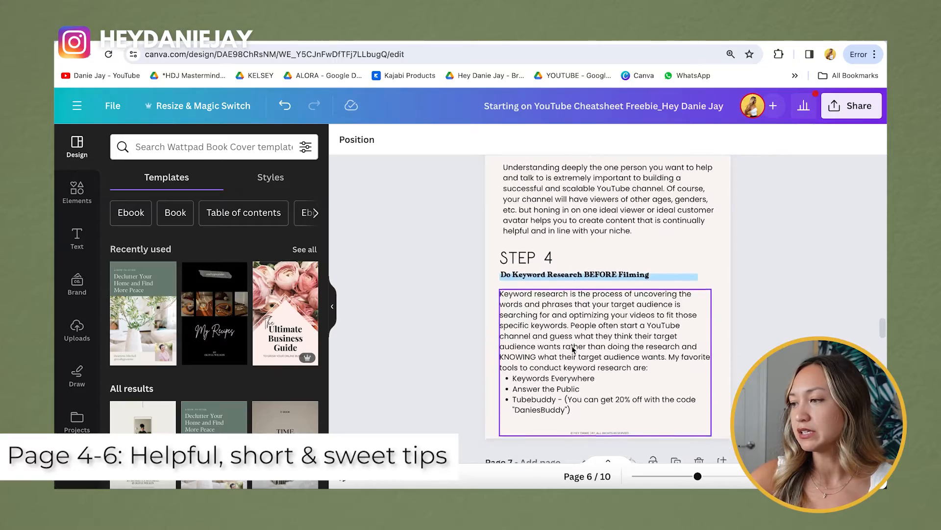
pyautogui.scroll(-2, 573, 349)
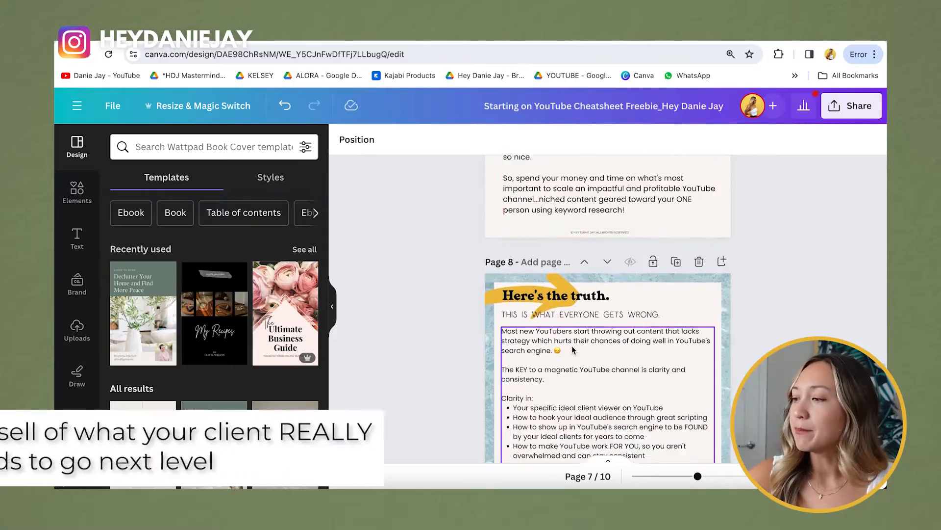
pyautogui.scroll(-3, 573, 349)
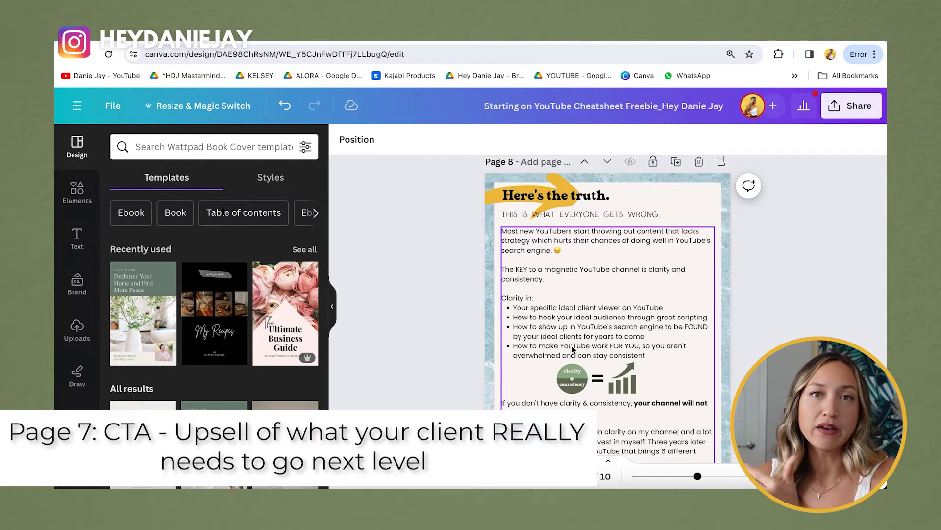
# Step: Scroll beyond the 'Here's the truth.' upsell page to the following page
pyautogui.scroll(-1, 572, 348)
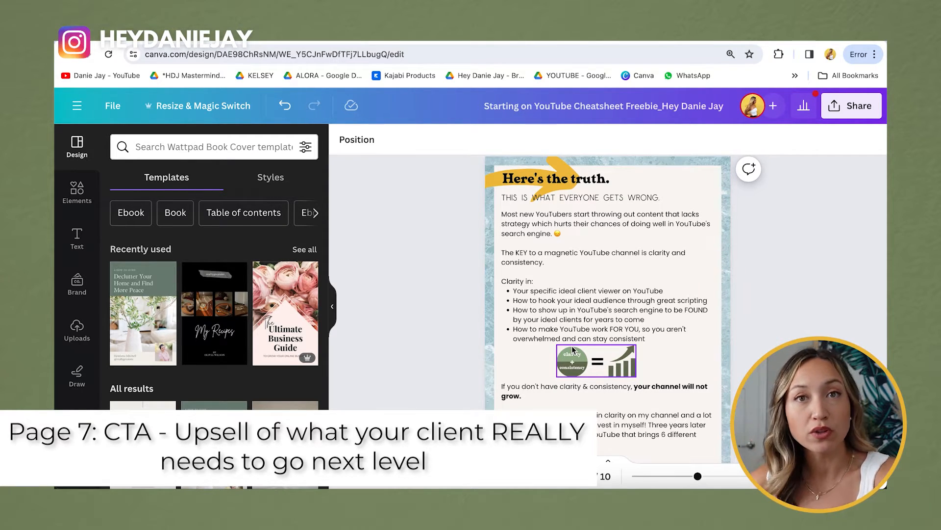
pyautogui.scroll(-10, 573, 349)
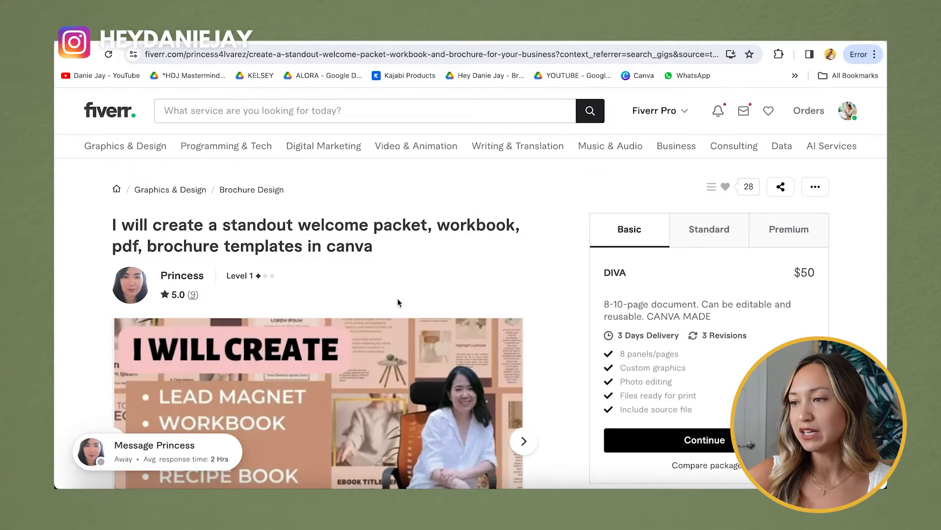
# Step: Review the Fiverr gig's $50 Basic package with 3-day delivery and 3 revisions
pyautogui.scroll(-1, 145, 218)
pyautogui.scroll(-1, 145, 218)
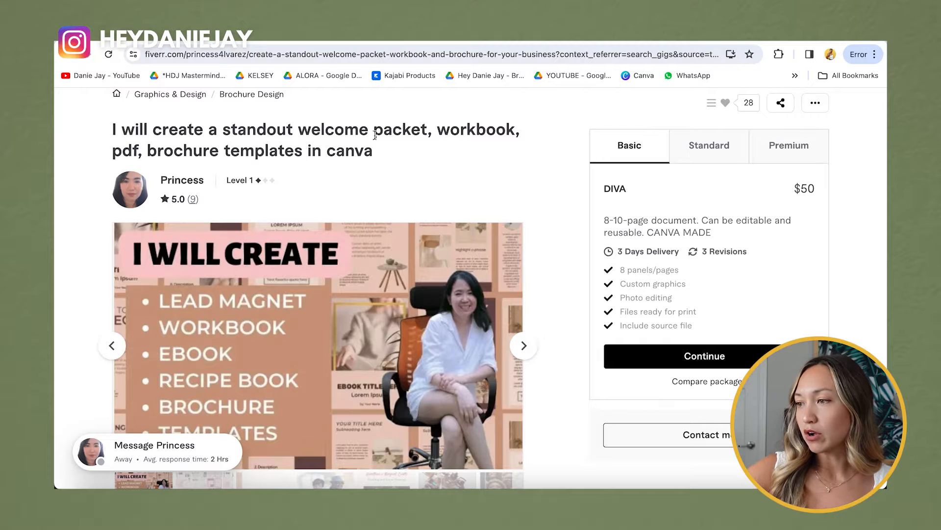
pyautogui.scroll(-1, 234, 151)
pyautogui.scroll(-1, 233, 151)
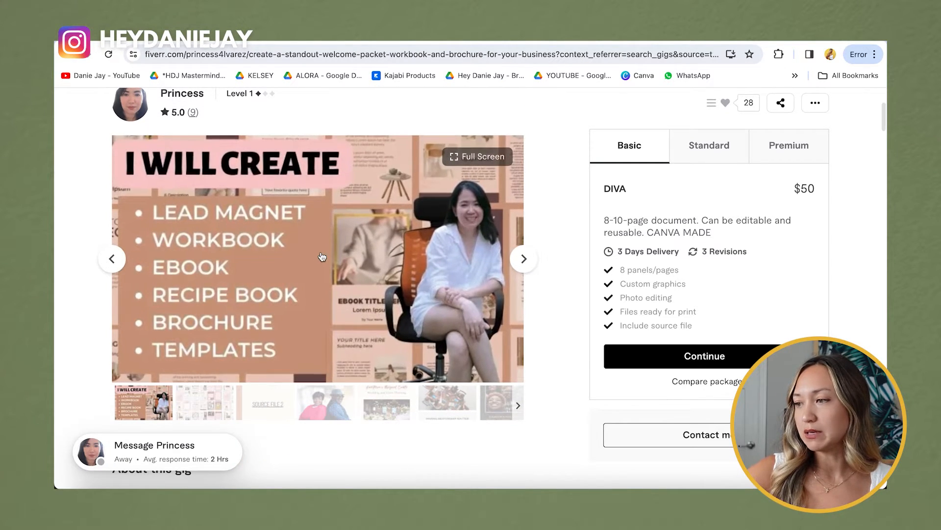
pyautogui.scroll(-4, 321, 252)
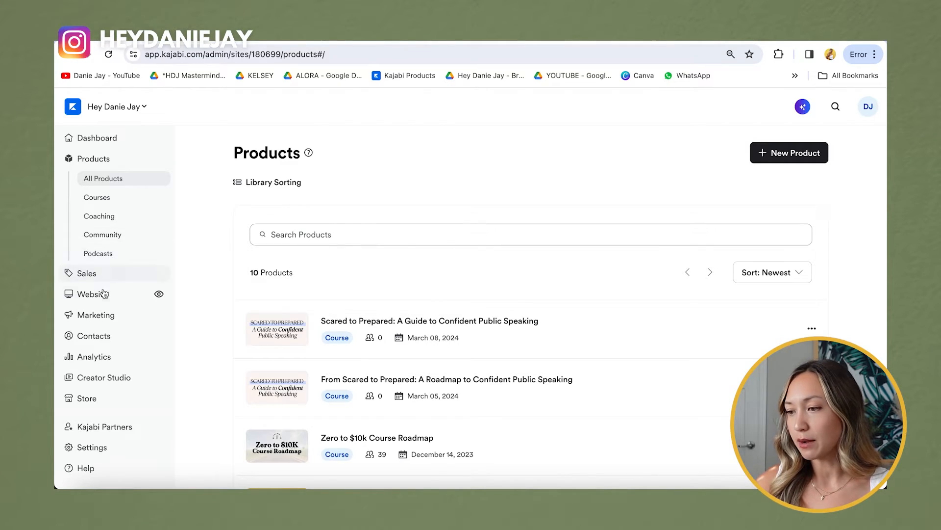
# Step: Create a blank landing page titled 'Optin Example B' and return to its editor
pyautogui.click(103, 303)
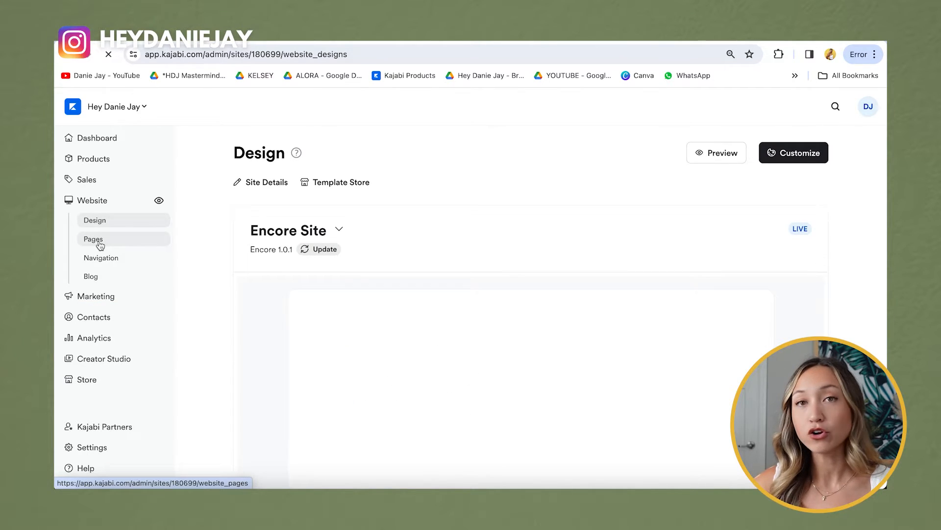
pyautogui.click(97, 240)
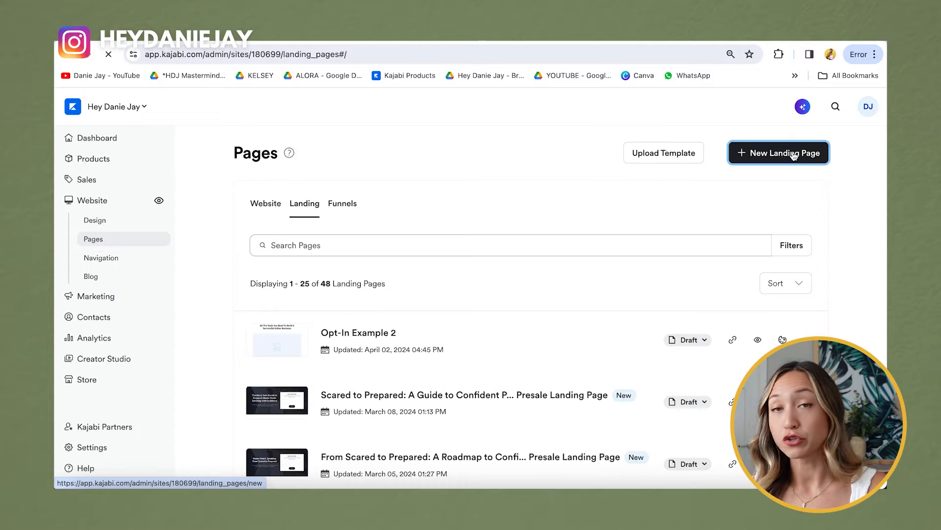
pyautogui.click(794, 156)
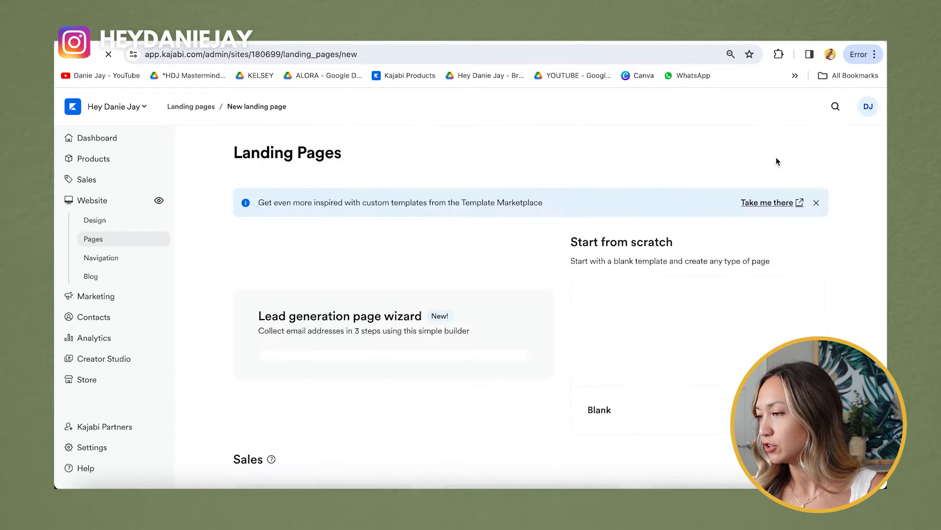
pyautogui.scroll(-2, 547, 318)
pyautogui.click(662, 267)
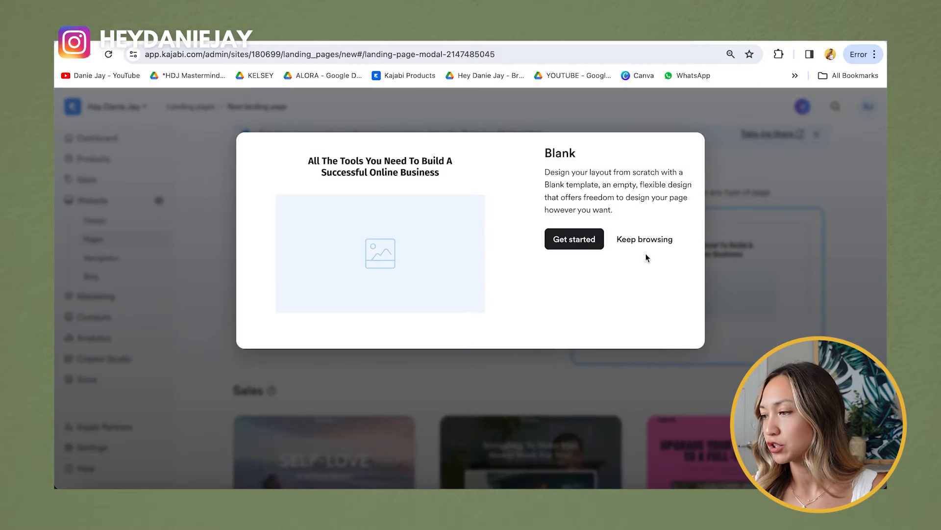
pyautogui.click(566, 238)
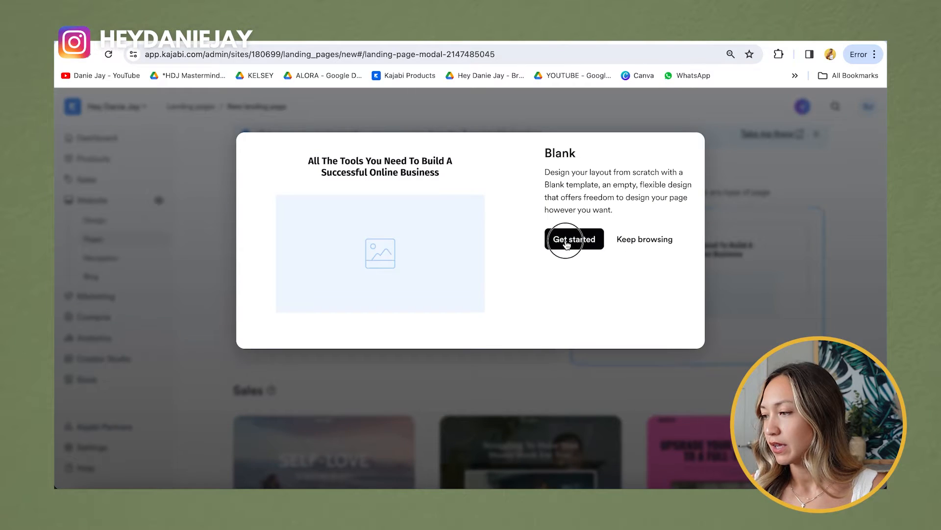
pyautogui.write('Optin')
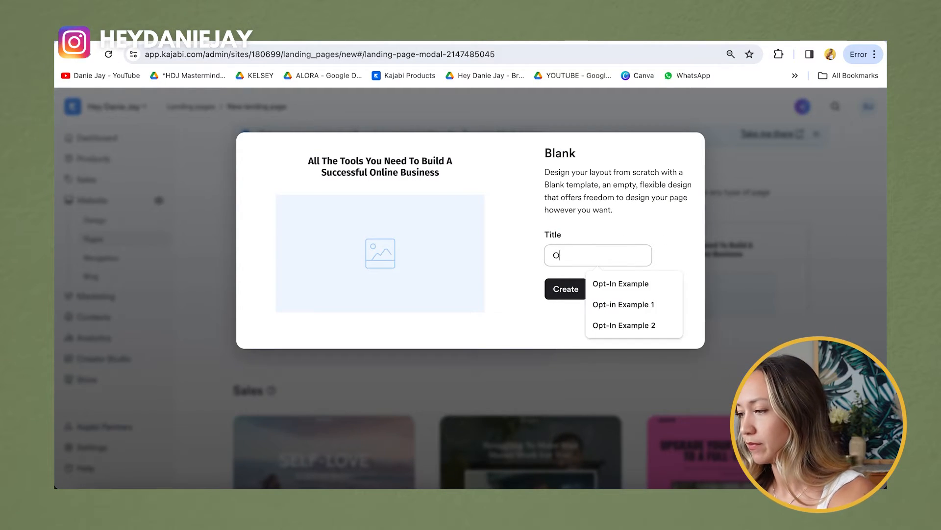
pyautogui.write(' Example B')
pyautogui.press('Return')
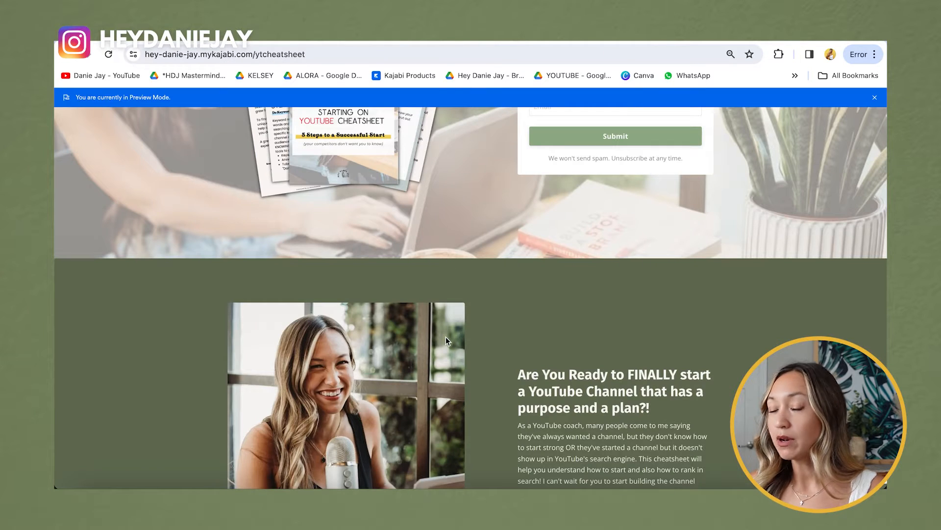
pyautogui.scroll(-1, 446, 337)
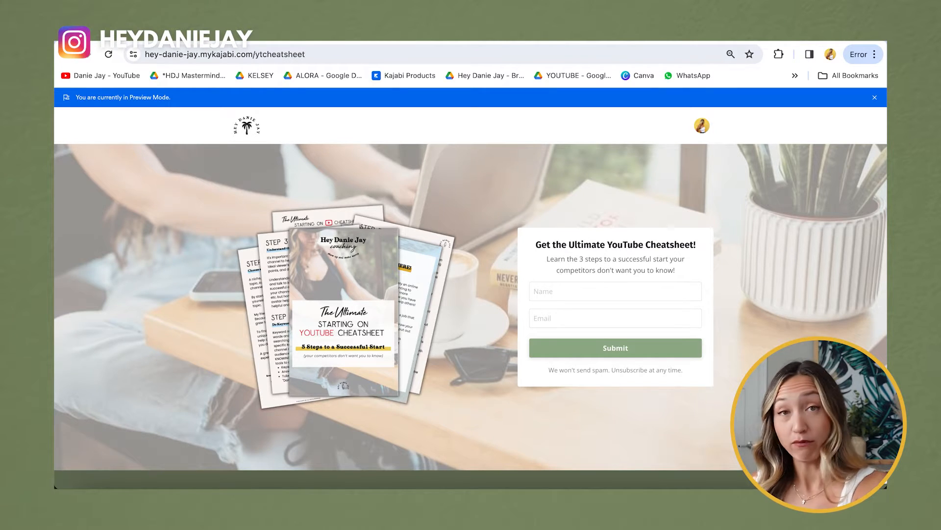
pyautogui.scroll(-5, 559, 313)
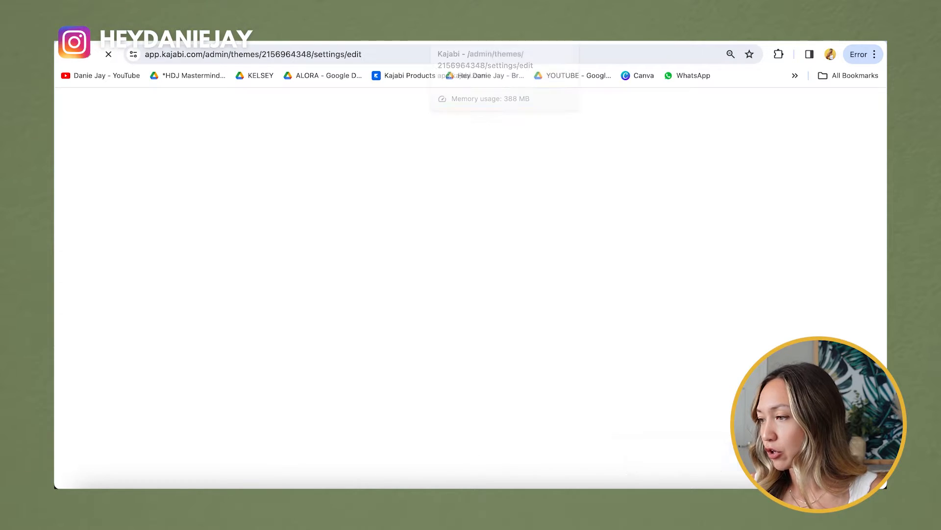
pyautogui.click(466, 34)
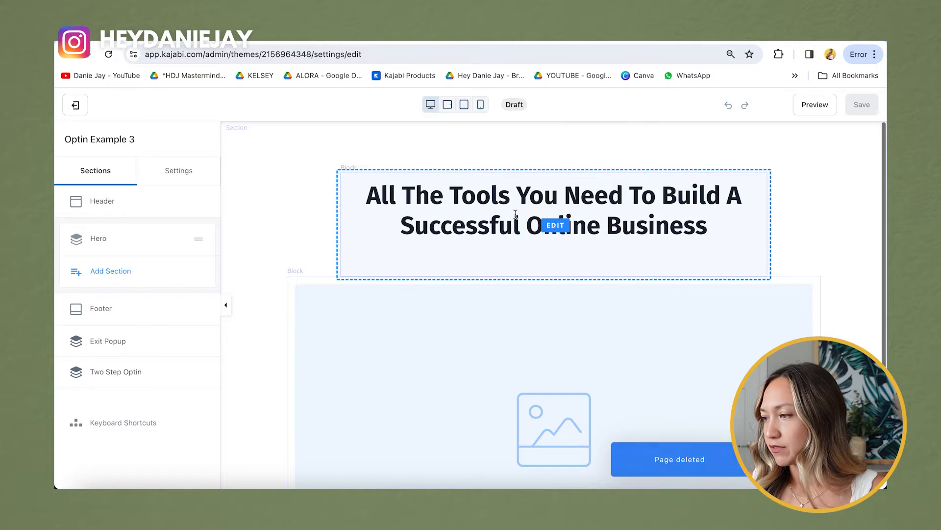
# Step: Add a sign-up form block to the landing page's Hero section
pyautogui.click(470, 366)
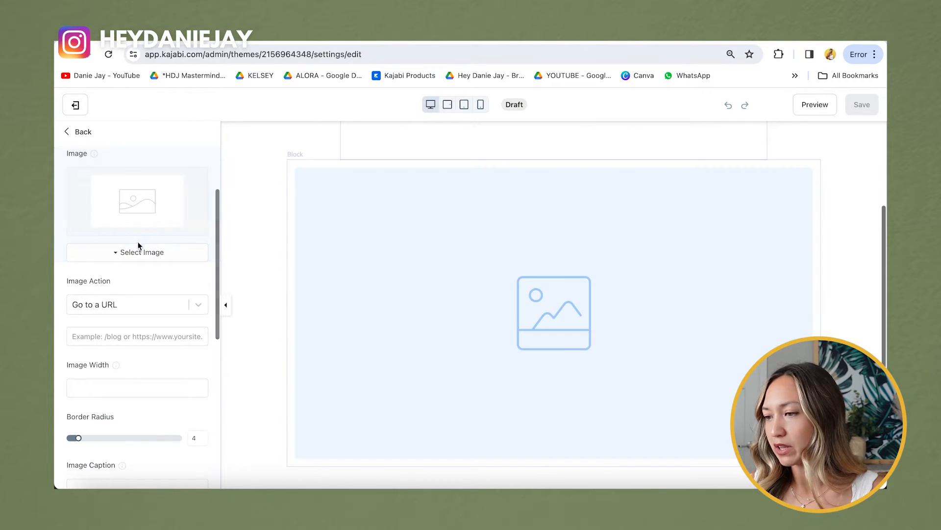
pyautogui.click(80, 133)
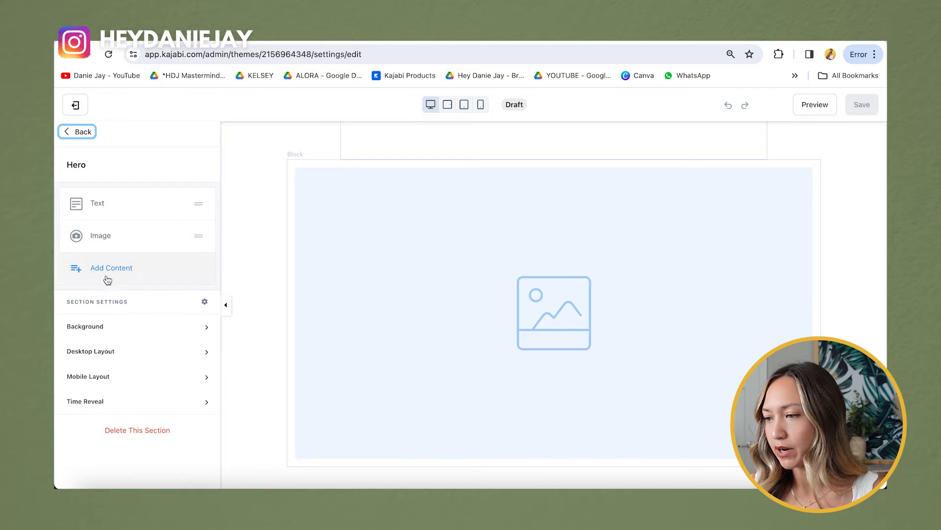
pyautogui.scroll(-1, 425, 250)
pyautogui.scroll(3, 425, 250)
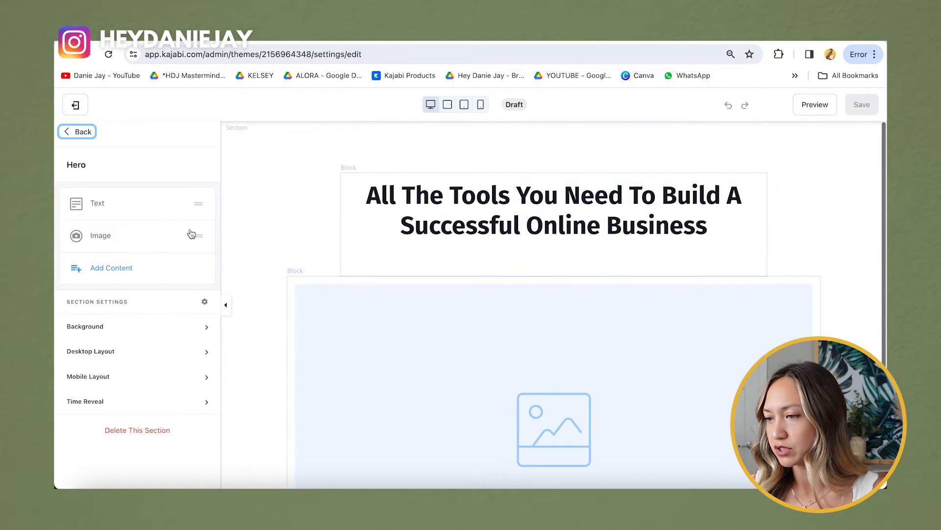
pyautogui.click(125, 269)
pyautogui.scroll(-3, 124, 273)
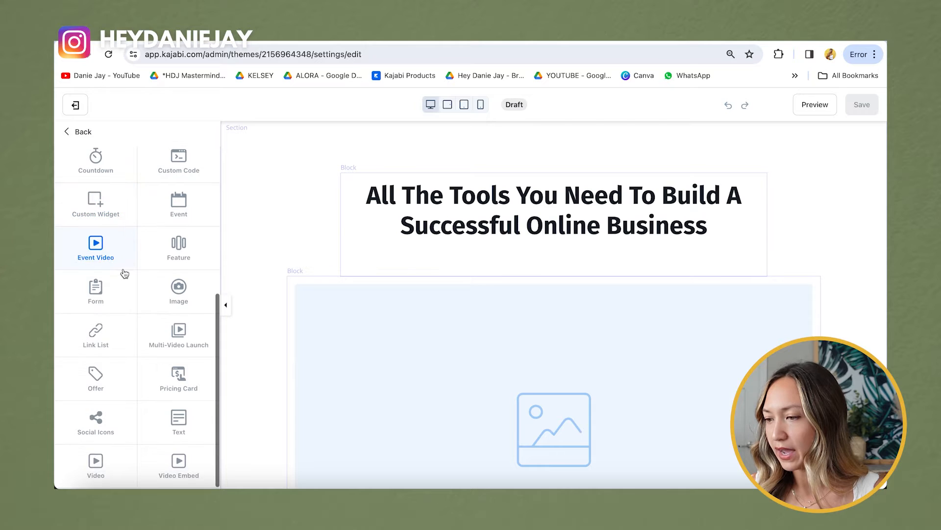
pyautogui.click(110, 301)
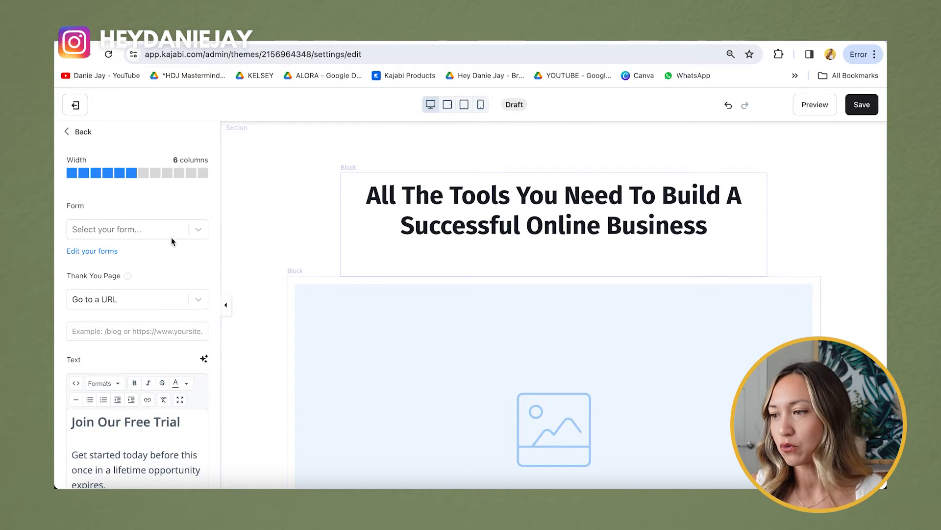
# Step: From the form block's Form dropdown, go to the Forms list and start a new form
pyautogui.click(155, 231)
pyautogui.scroll(-10, 140, 316)
pyautogui.click(126, 215)
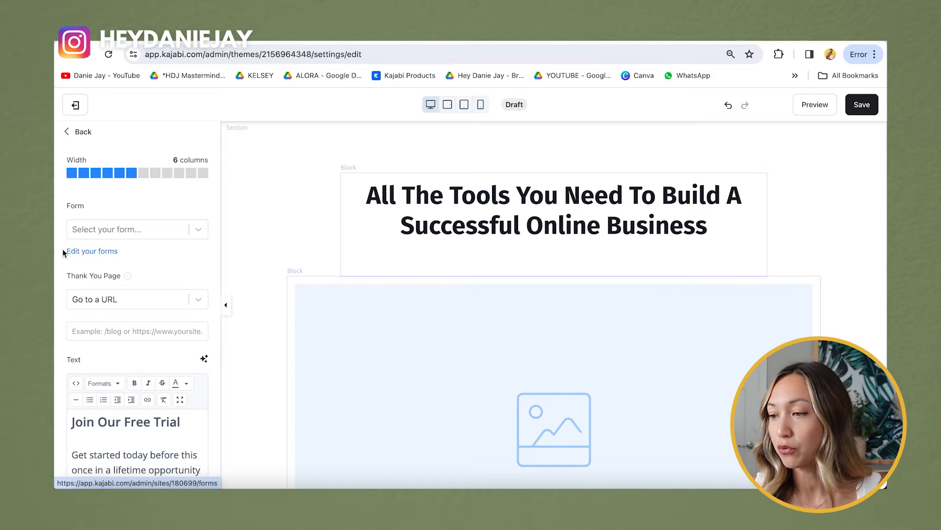
pyautogui.click(108, 258)
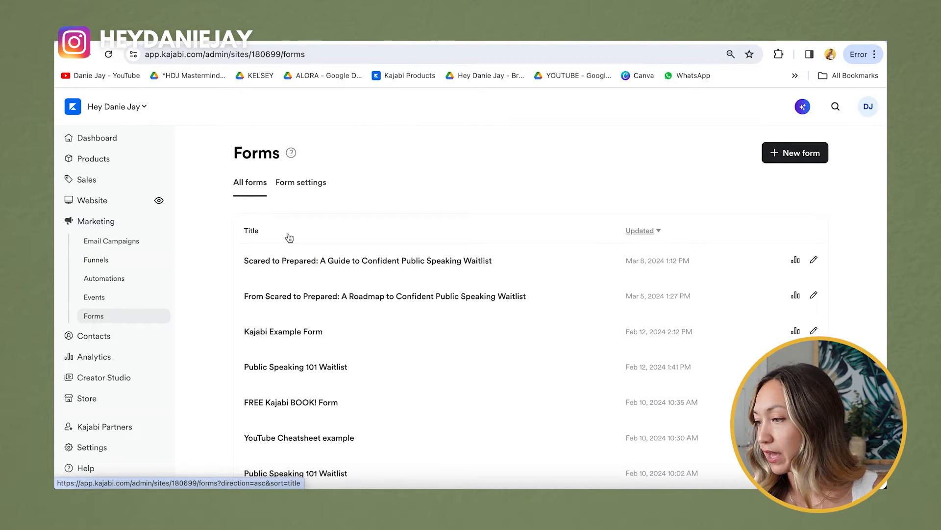
pyautogui.click(803, 157)
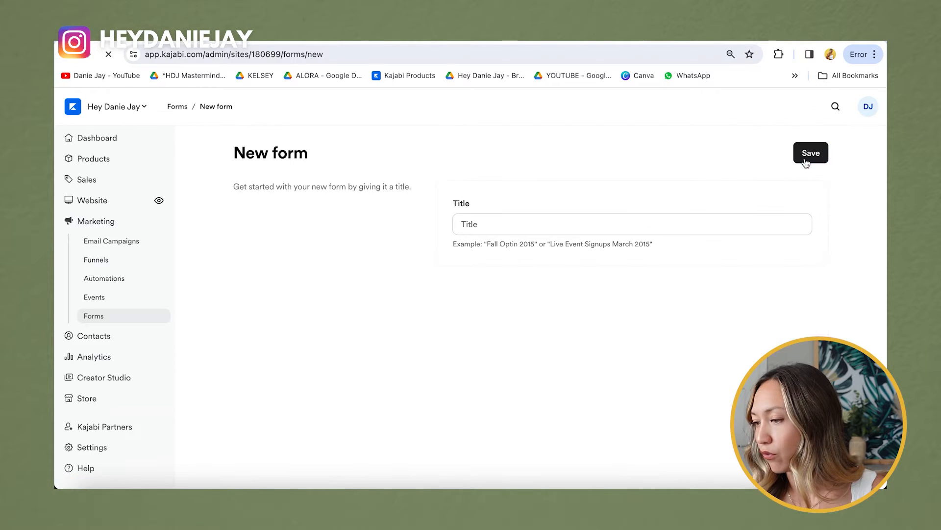
# Step: Save the form titled 'YouTube Cheatsheet EXAMPLE' and set it to Single Opt-In
pyautogui.click(575, 224)
pyautogui.write('YouTub')
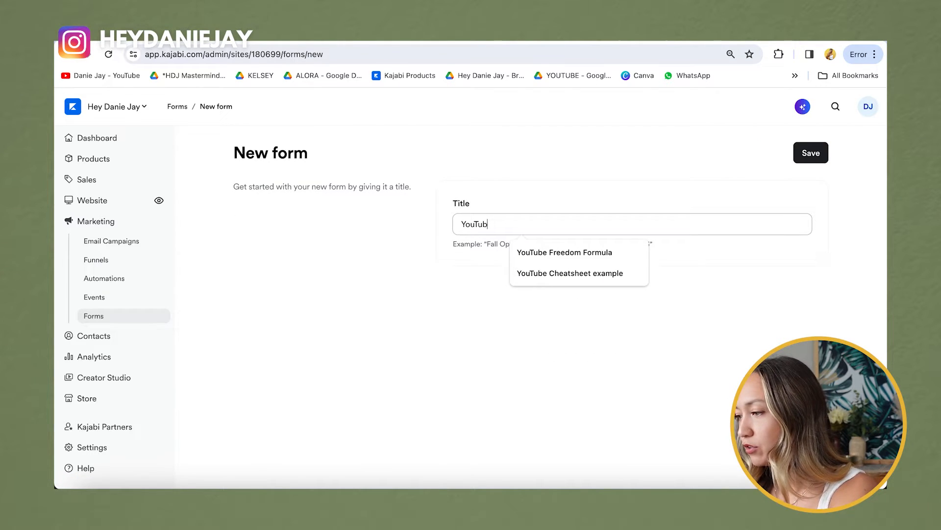
pyautogui.write('e Cheatsheet E')
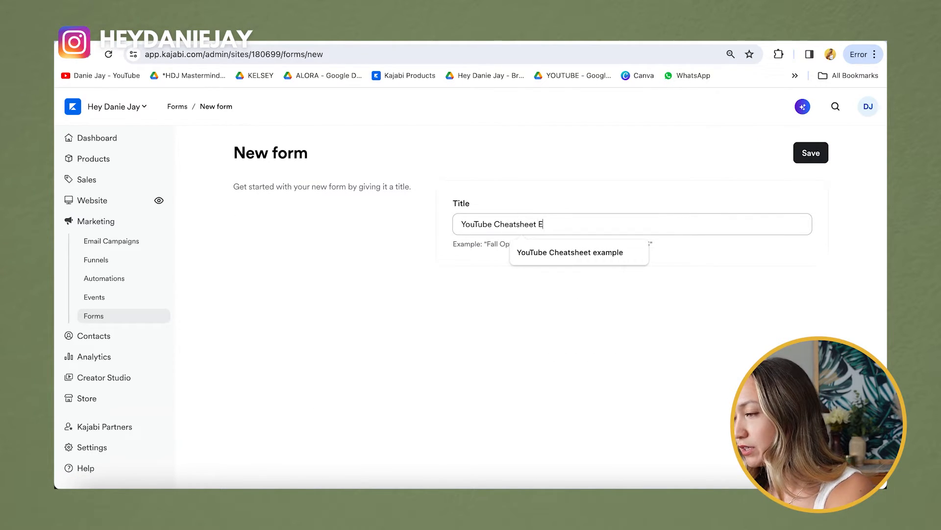
pyautogui.write('XAMPLE 2')
pyautogui.press('Return')
pyautogui.scroll(-3, 347, 269)
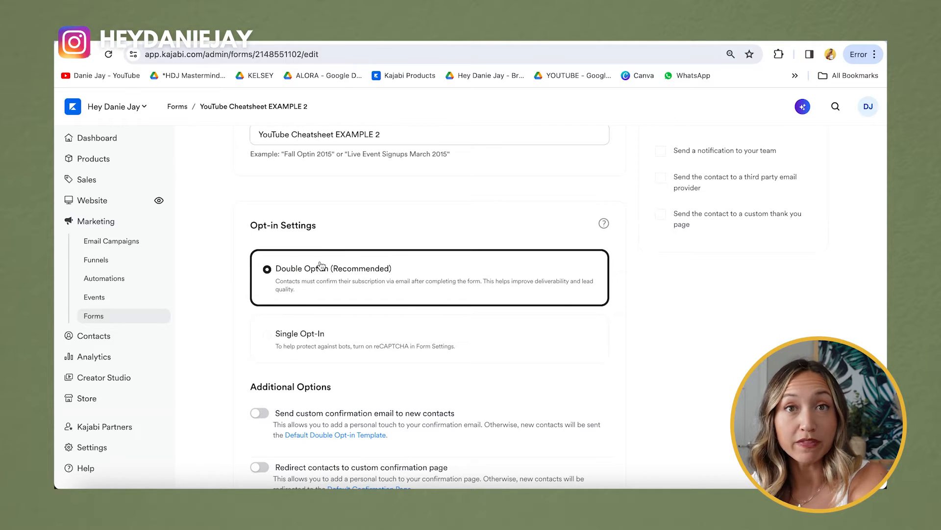
pyautogui.scroll(-2, 321, 265)
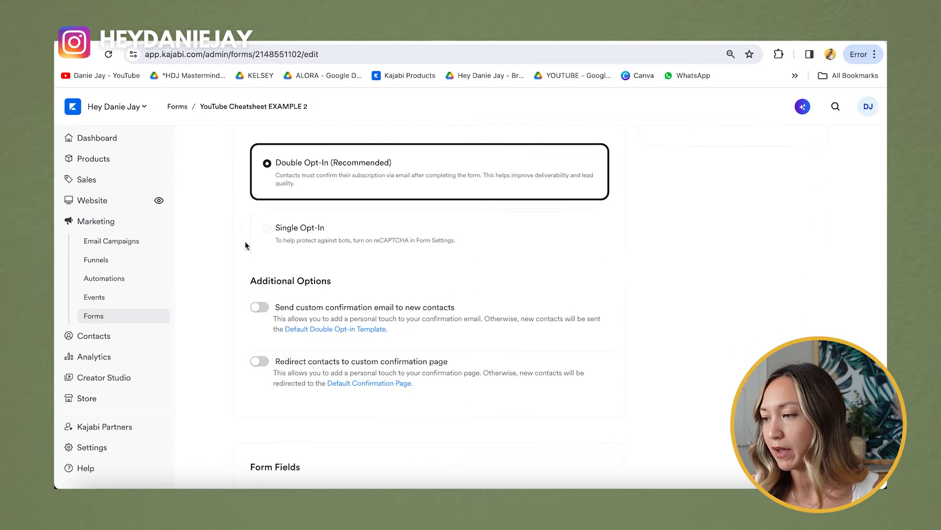
pyautogui.click(263, 237)
# Step: Add and then remove an Instagram Handle field so only Name and Email remain
pyautogui.scroll(-2, 337, 304)
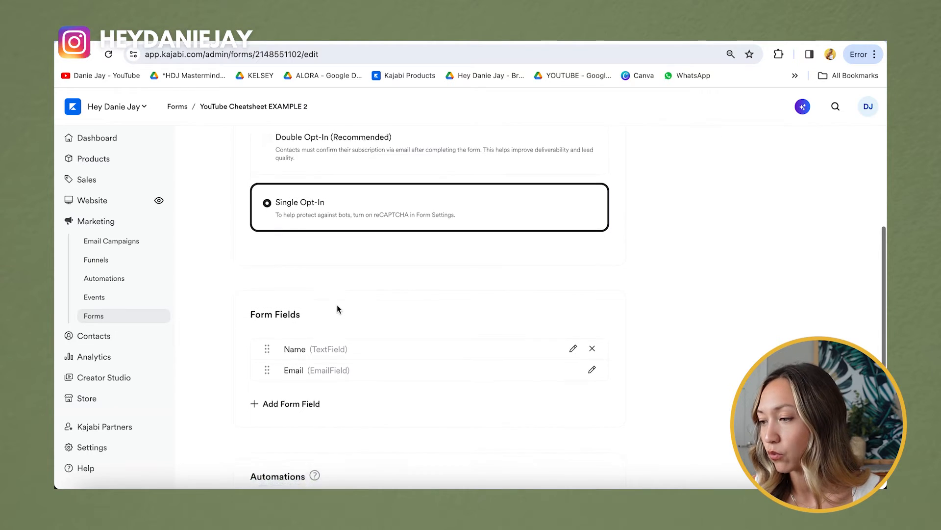
pyautogui.scroll(-1, 337, 304)
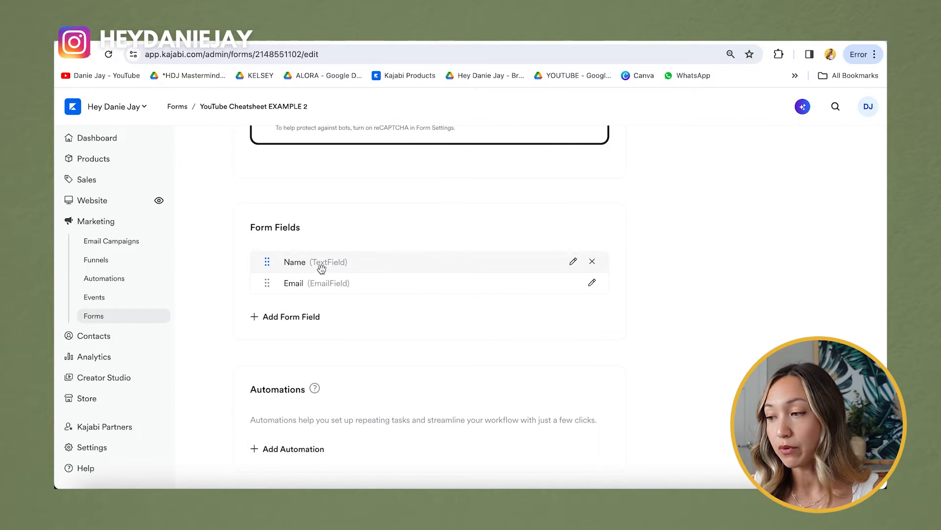
pyautogui.click(291, 317)
pyautogui.click(302, 322)
pyautogui.write('Instagram')
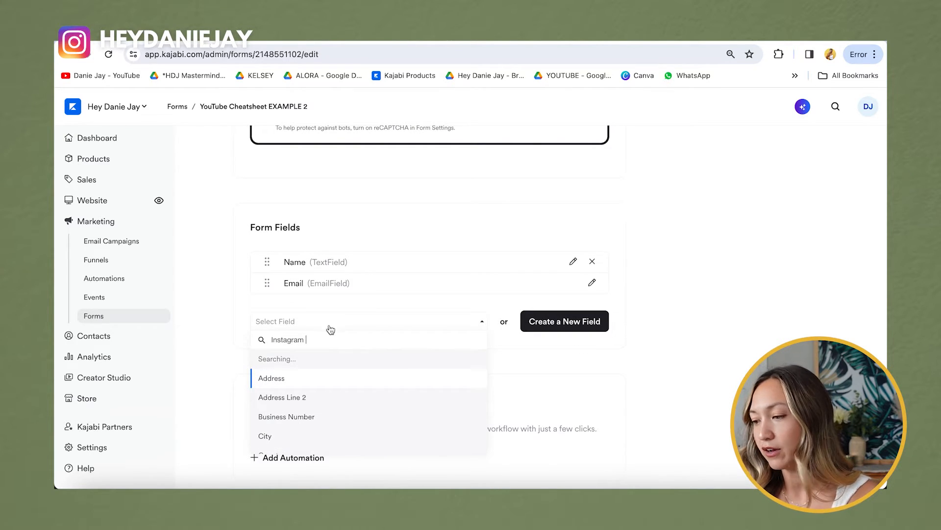
pyautogui.click(329, 361)
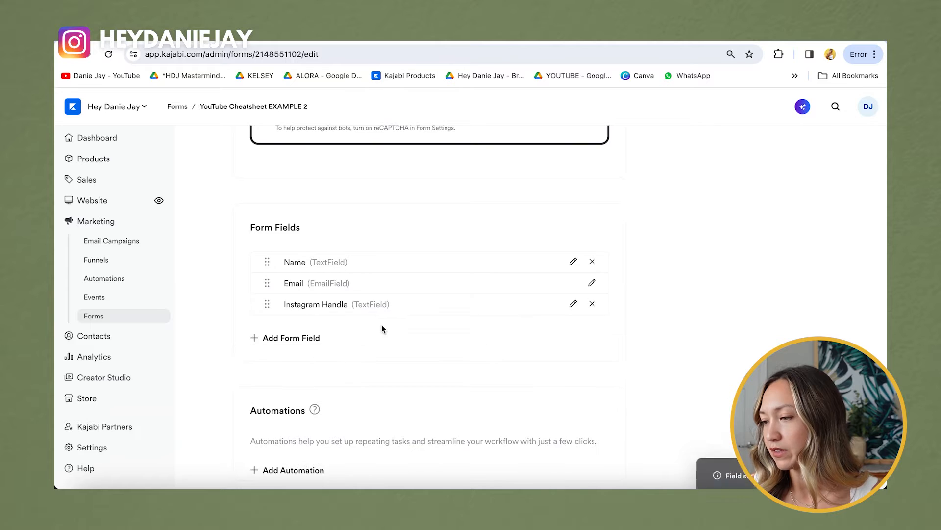
pyautogui.click(593, 304)
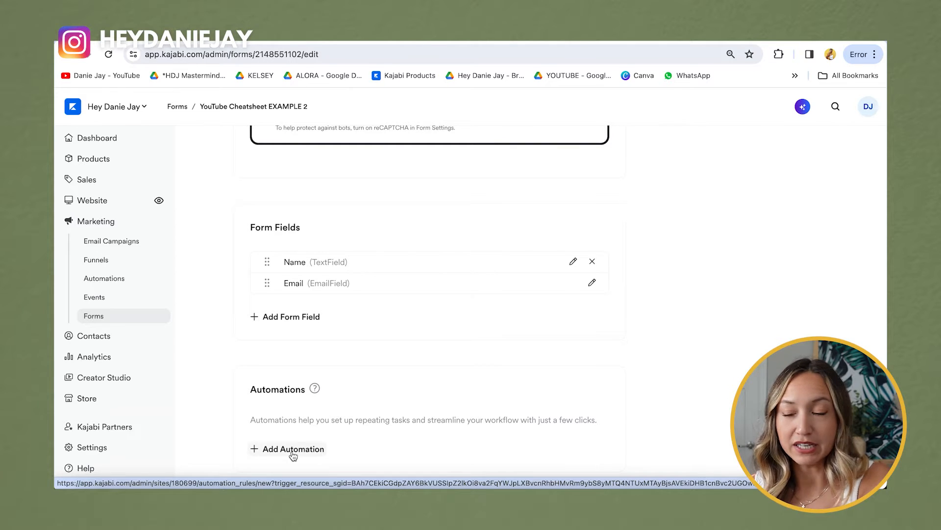
pyautogui.click(292, 453)
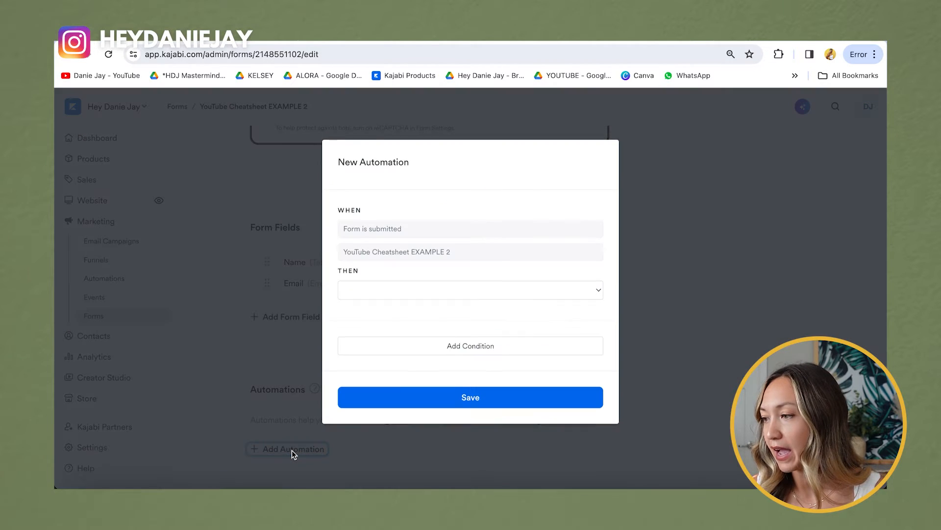
# Step: Set the new automation's THEN action to Send an email
pyautogui.click(408, 288)
pyautogui.scroll(-4, 396, 368)
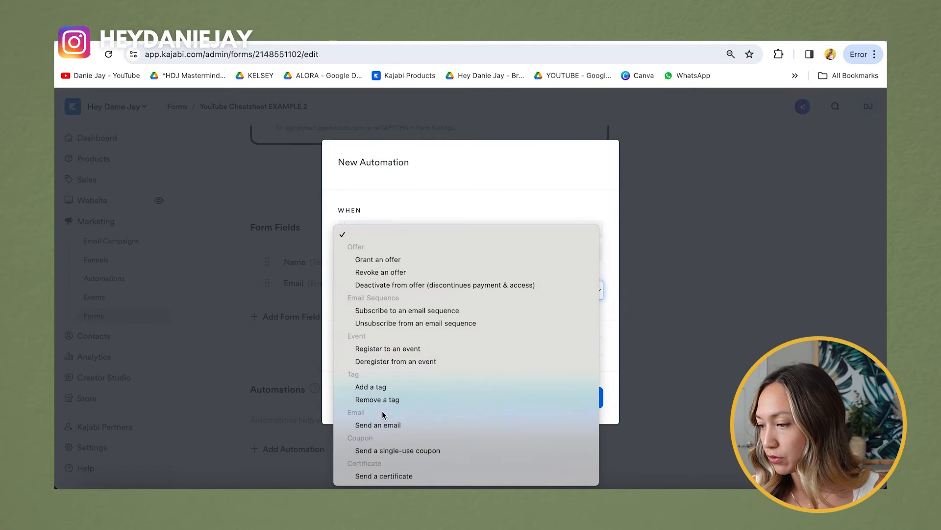
pyautogui.click(446, 425)
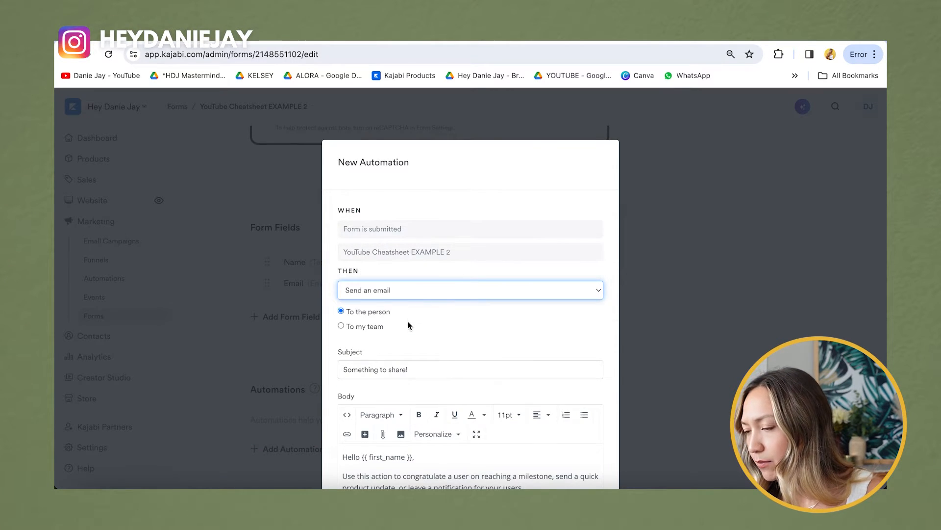
pyautogui.scroll(-5, 408, 322)
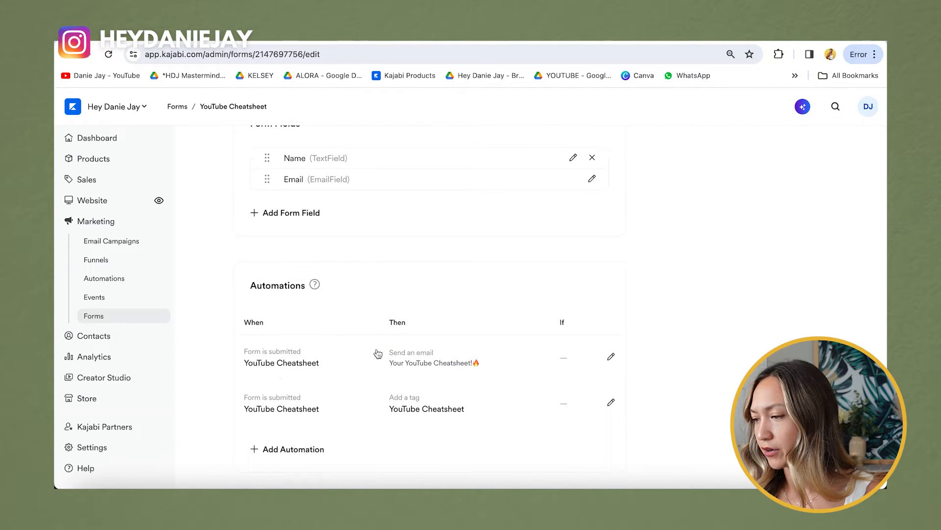
# Step: Copy the subject line and cheatsheet welcome text from the existing YouTube Cheatsheet email
pyautogui.click(612, 358)
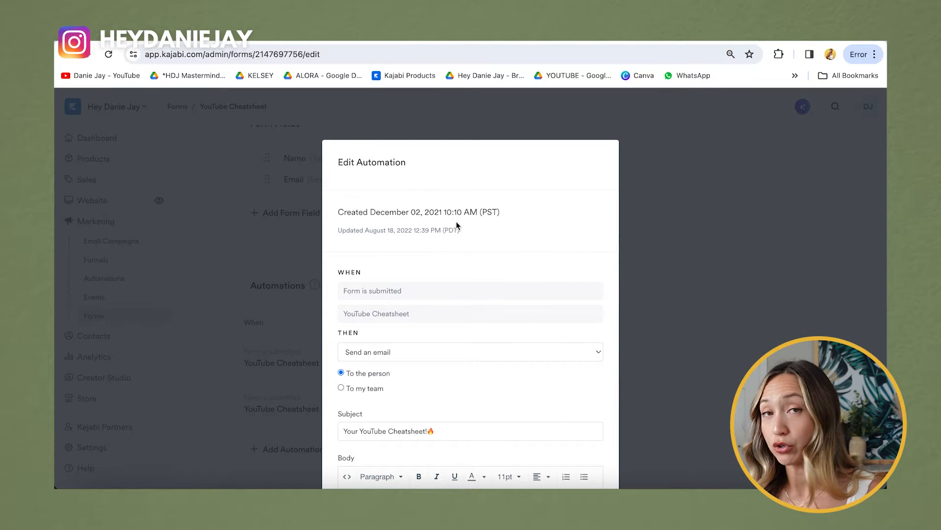
pyautogui.scroll(-3, 455, 290)
pyautogui.moveTo(454, 240); pyautogui.dragTo(343, 239)
pyautogui.click(467, 239)
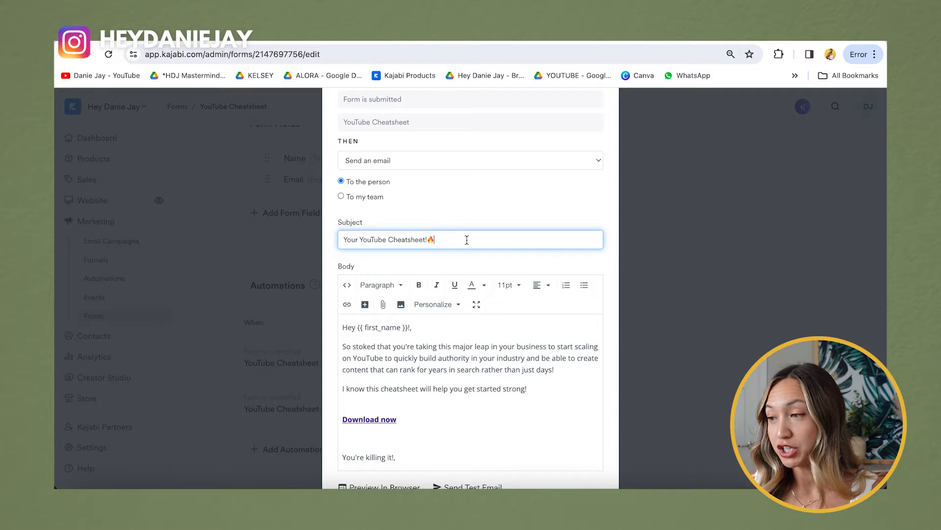
pyautogui.scroll(-3, 467, 239)
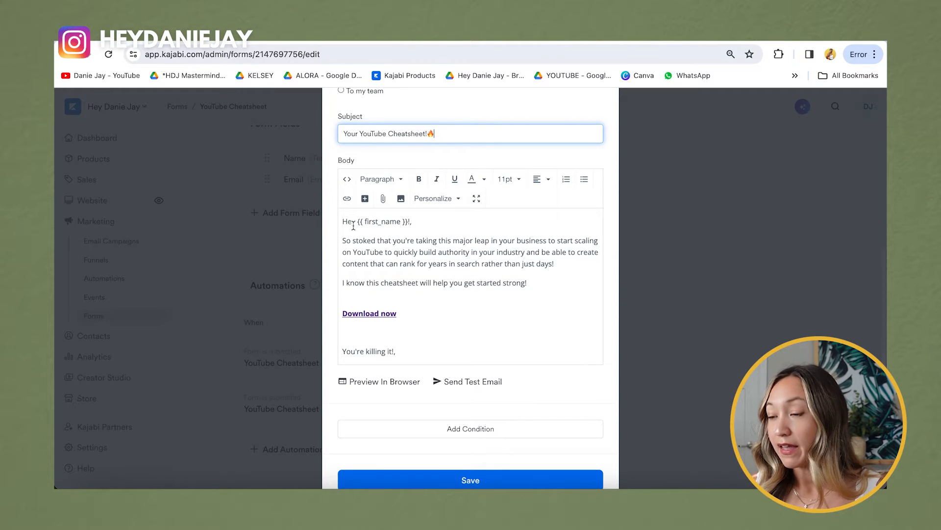
pyautogui.scroll(-1, 399, 258)
pyautogui.scroll(1, 398, 258)
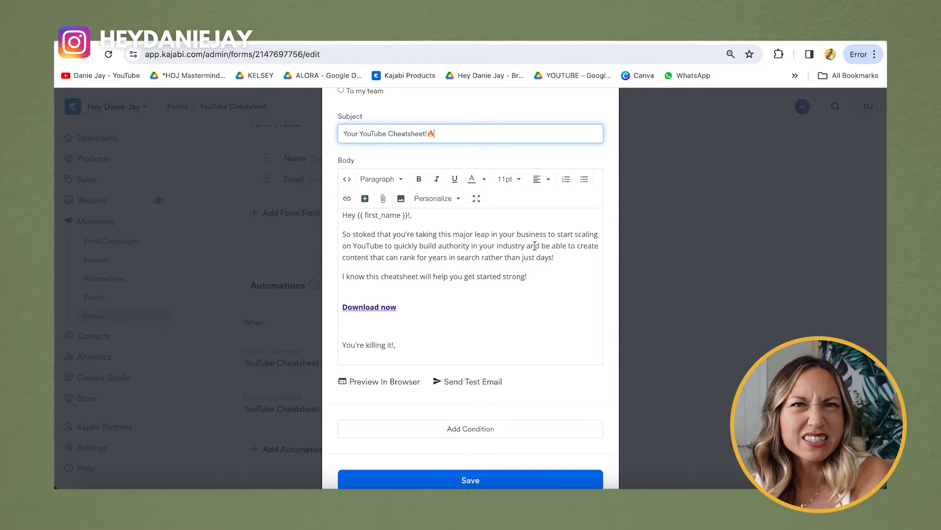
pyautogui.scroll(-1, 535, 245)
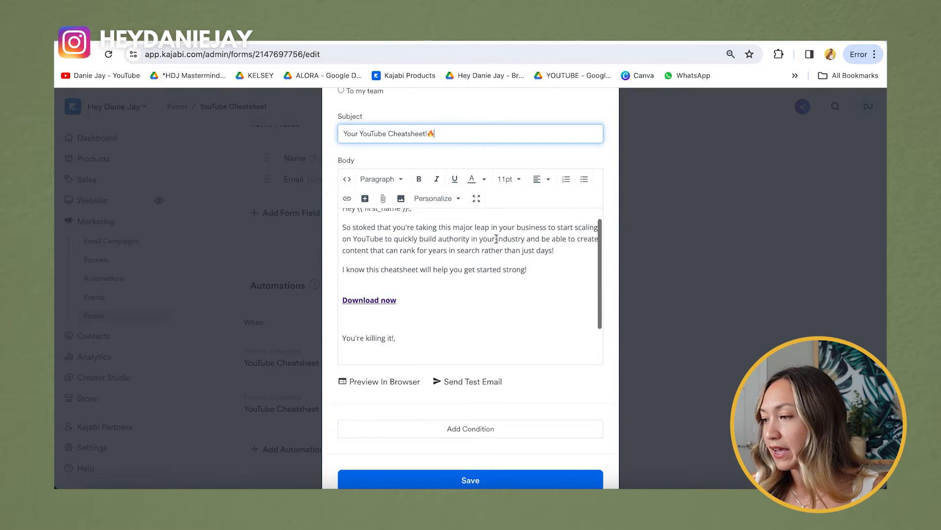
pyautogui.click(359, 271)
pyautogui.moveTo(359, 271); pyautogui.dragTo(585, 272)
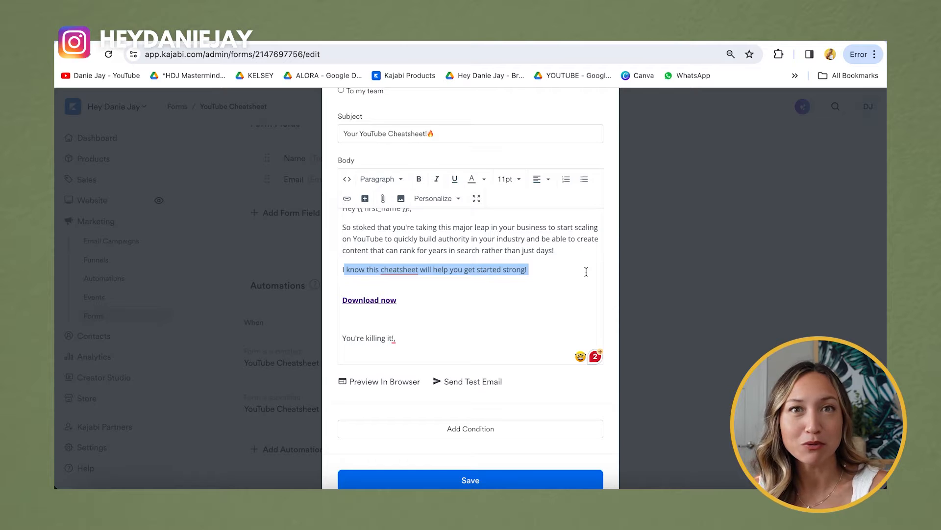
pyautogui.moveTo(458, 297); pyautogui.dragTo(319, 298)
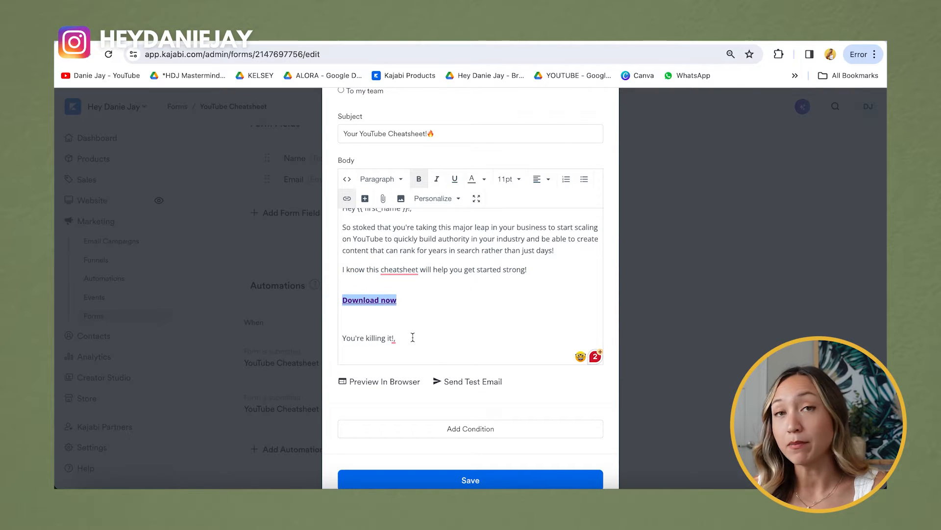
pyautogui.scroll(-1, 413, 337)
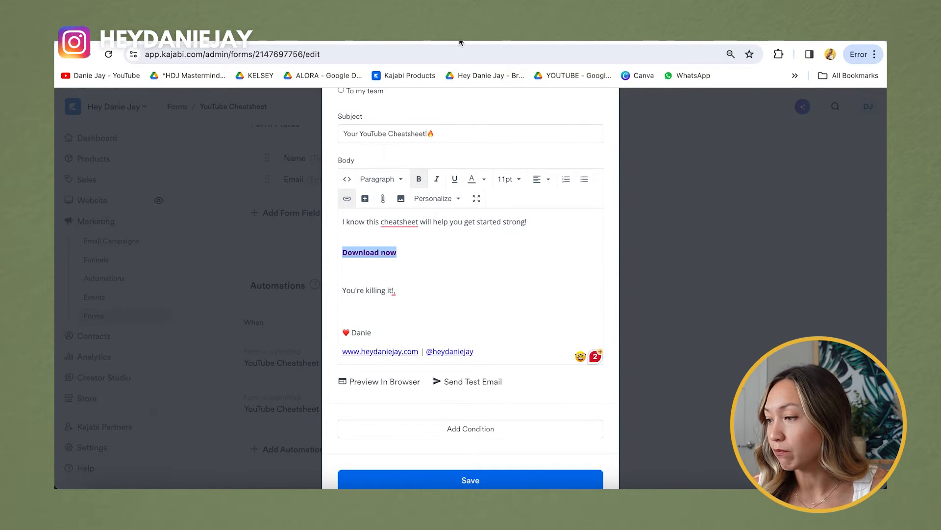
# Step: Replace the template sign-off and retype the closing line as 'Download NOW!'
pyautogui.click(461, 42)
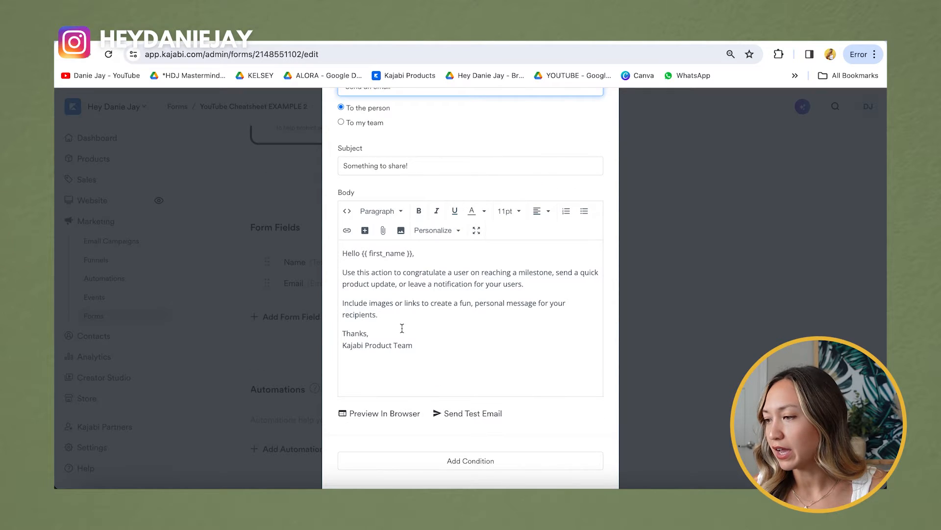
pyautogui.click(506, 41)
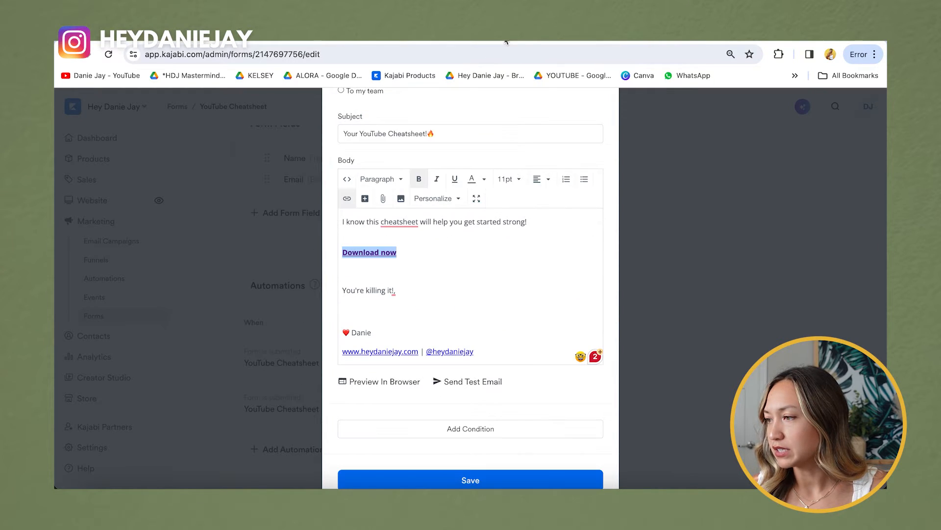
pyautogui.click(424, 295)
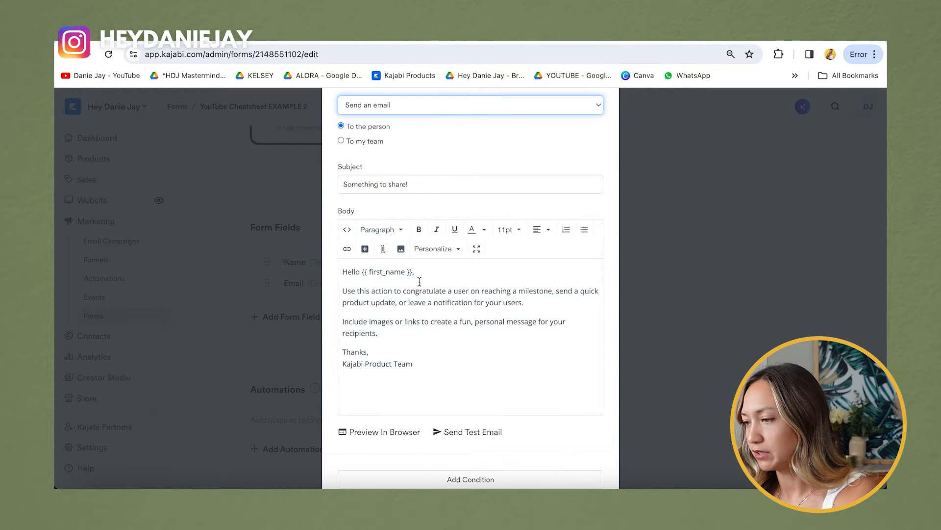
pyautogui.moveTo(423, 353); pyautogui.dragTo(379, 343)
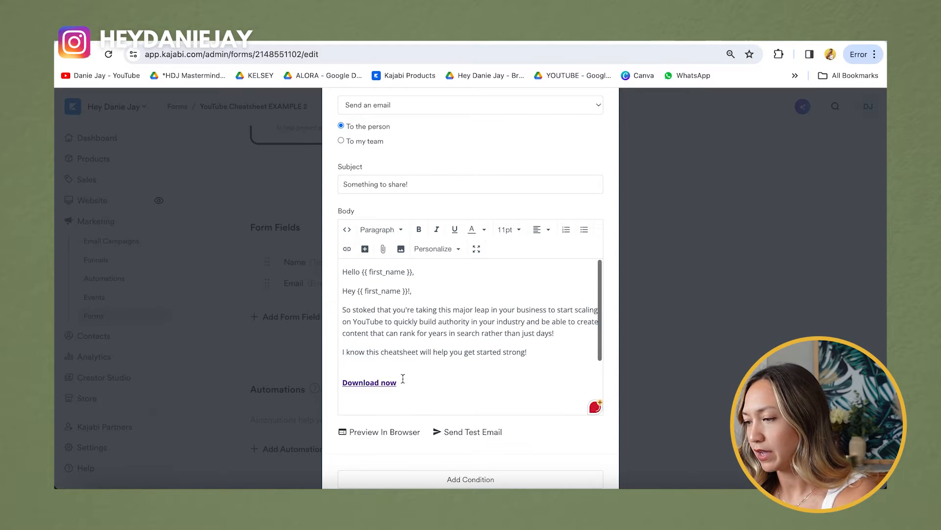
pyautogui.moveTo(403, 379); pyautogui.dragTo(342, 381)
pyautogui.press('BackSpace')
pyautogui.write('Download NOW!')
pyautogui.moveTo(342, 382); pyautogui.dragTo(399, 388)
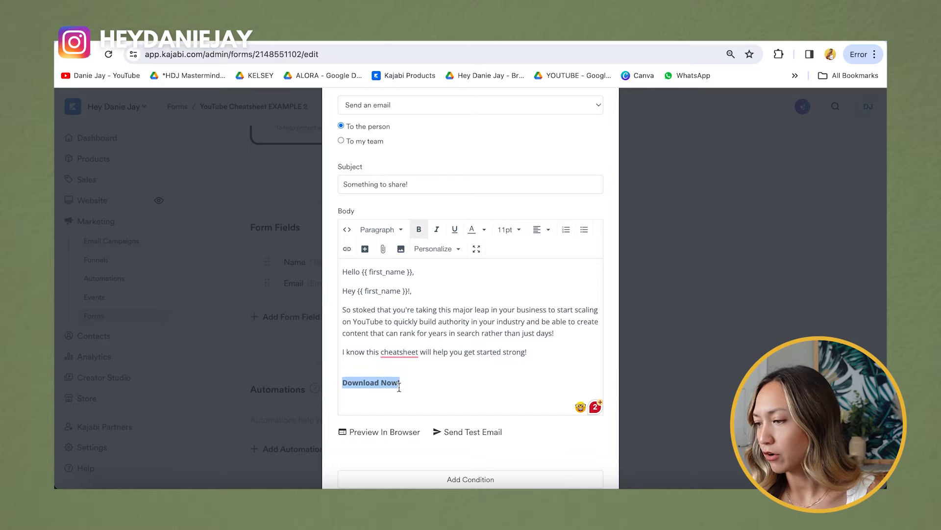
# Step: Upload the YouTube cheatsheet PDF for the email's download link
pyautogui.click(383, 249)
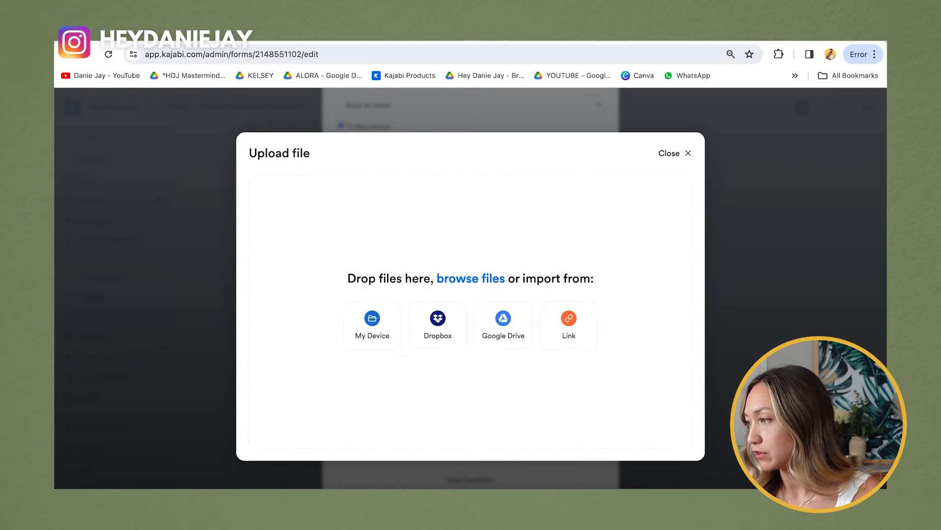
pyautogui.press('super+space')
pyautogui.write('dow')
pyautogui.press('BackSpace')
pyautogui.press('BackSpace')
pyautogui.press('BackSpace')
pyautogui.write('youtube cheatsheet')
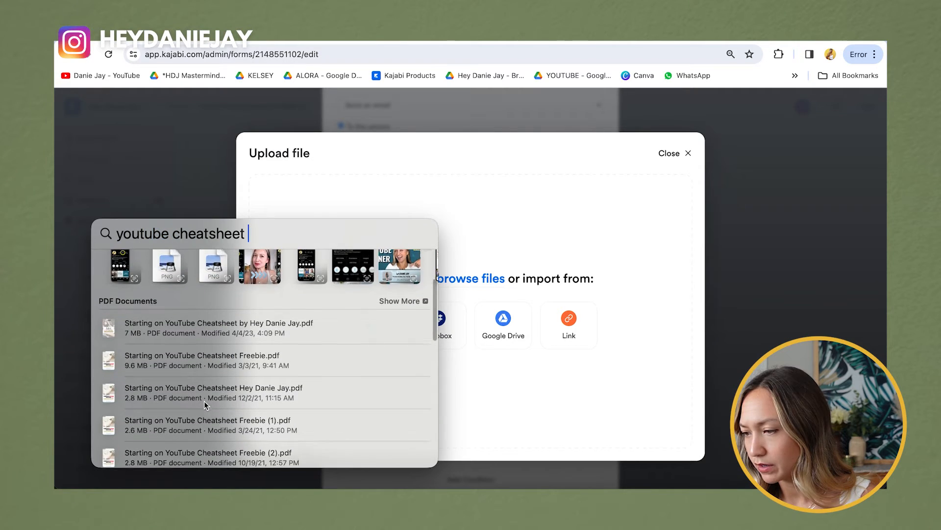
pyautogui.moveTo(206, 327); pyautogui.dragTo(557, 248)
pyautogui.click(518, 153)
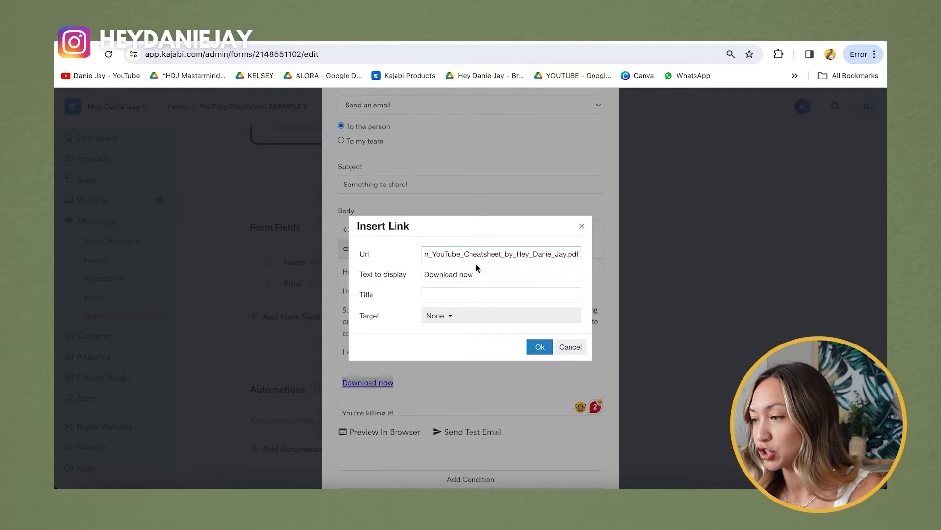
# Step: Link the 'Download now' text to the PDF, opening in a new window
pyautogui.tripleClick(450, 275)
pyautogui.click(445, 316)
pyautogui.click(447, 356)
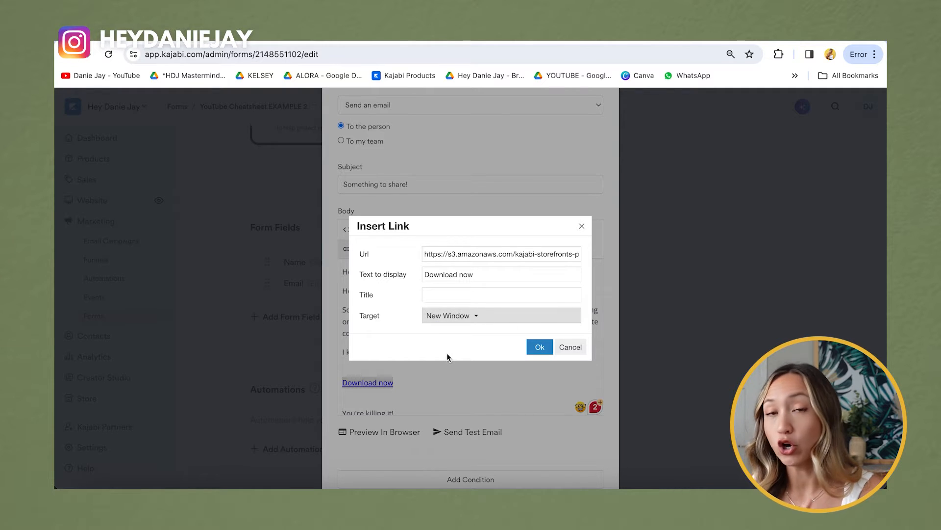
pyautogui.click(540, 347)
pyautogui.click(403, 378)
# Step: Send a test preview of the automation email
pyautogui.scroll(-1, 402, 377)
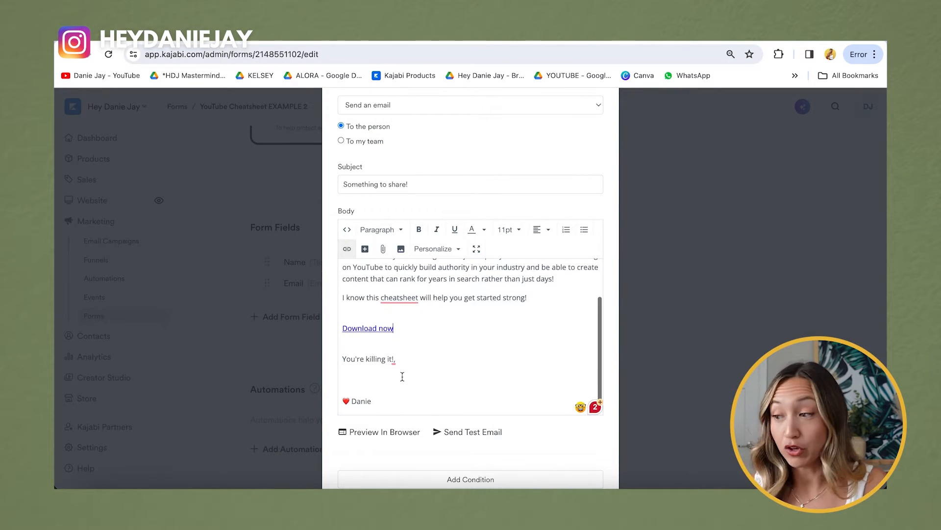
pyautogui.doubleClick(375, 329)
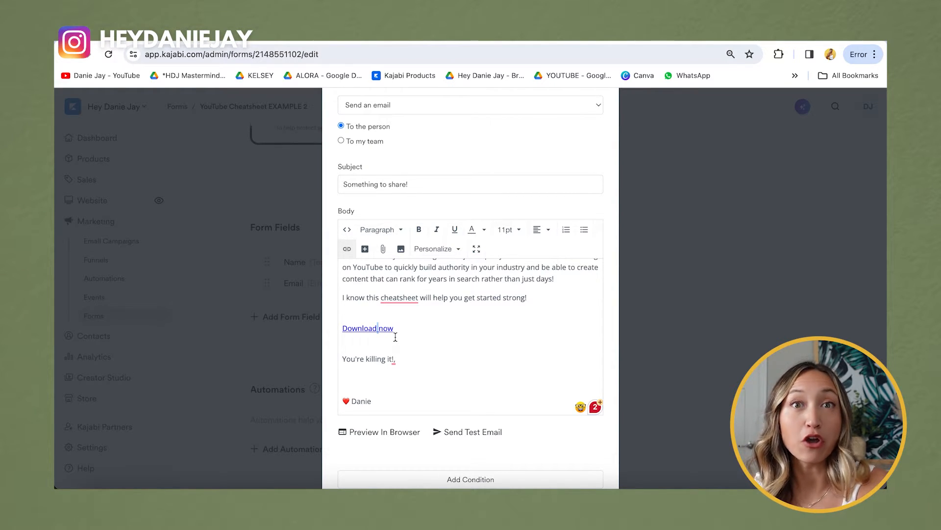
pyautogui.scroll(-1, 477, 333)
pyautogui.scroll(3, 473, 321)
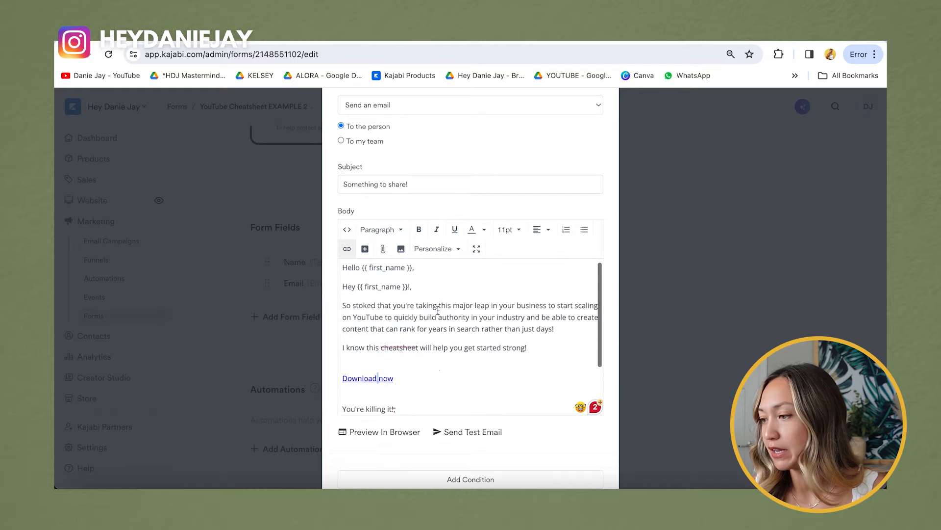
pyautogui.scroll(-3, 438, 309)
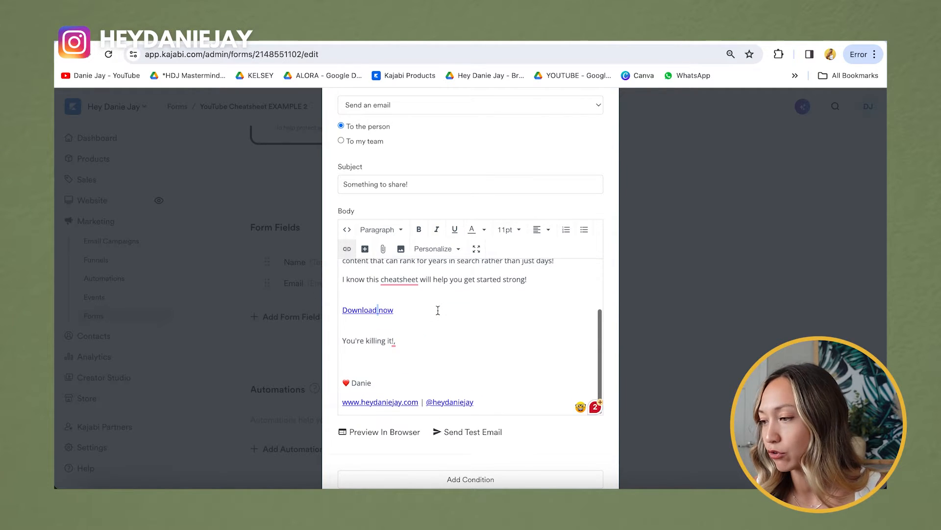
pyautogui.scroll(-1, 437, 310)
pyautogui.click(475, 432)
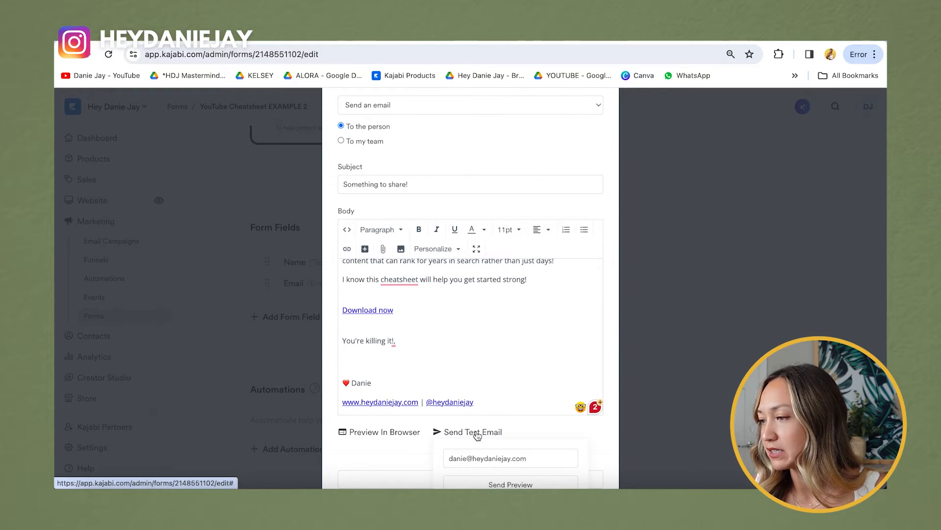
pyautogui.scroll(-1, 305, 89)
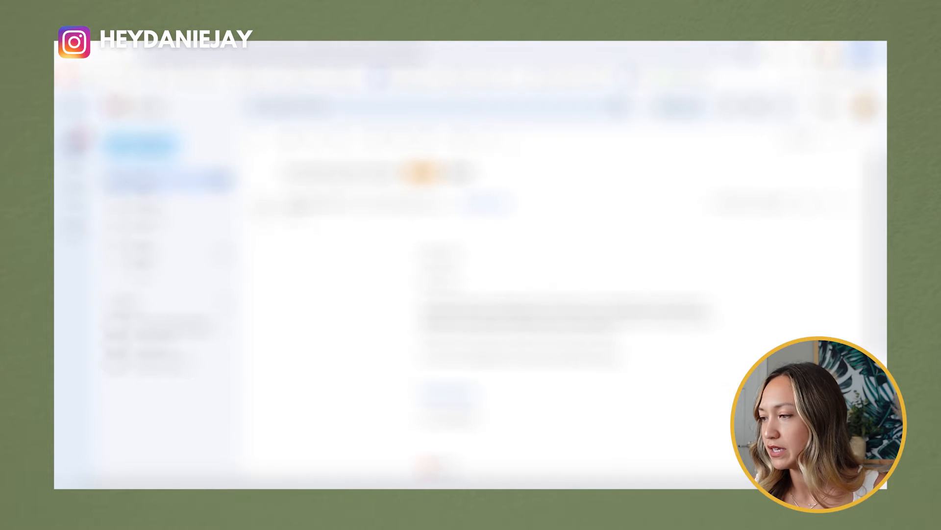
pyautogui.scroll(-5, 407, 334)
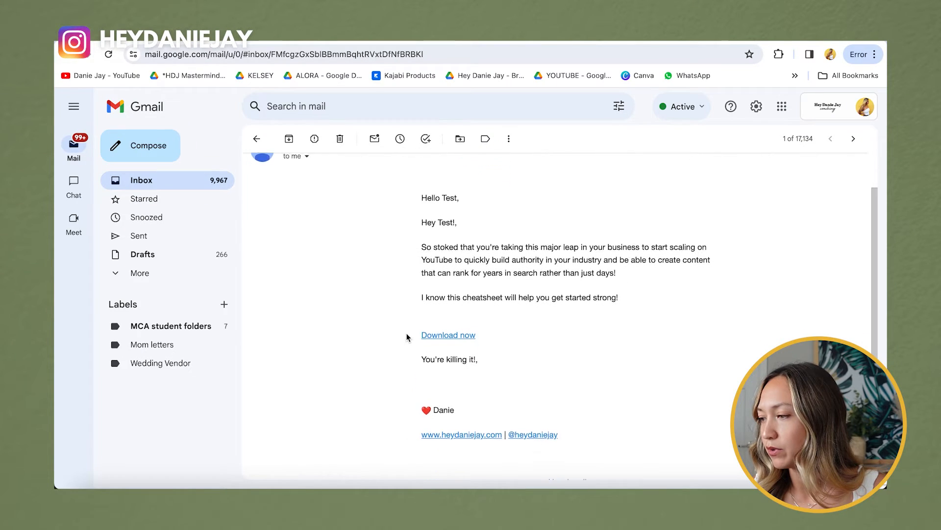
# Step: Open the test email's Download now link and scroll through the 12-page cheatsheet PDF
pyautogui.click(460, 298)
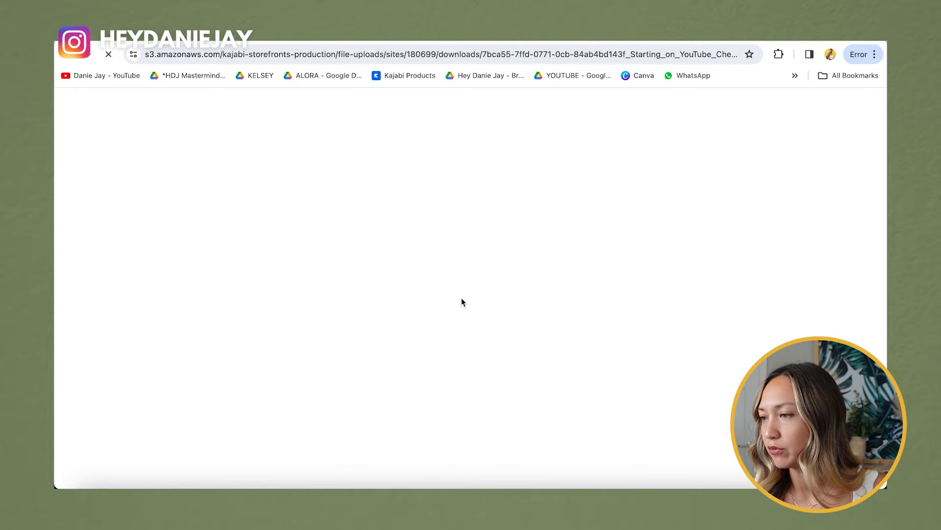
pyautogui.scroll(-12, 460, 298)
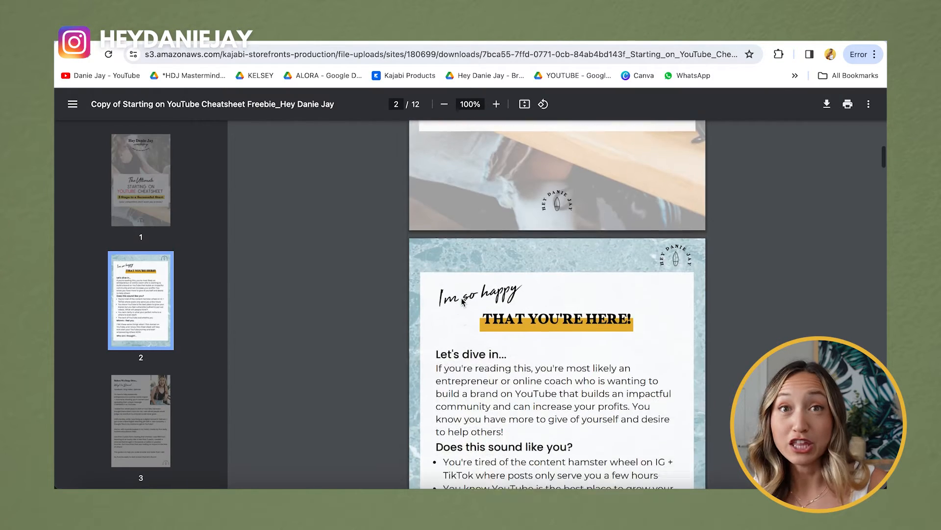
pyautogui.scroll(-10, 460, 298)
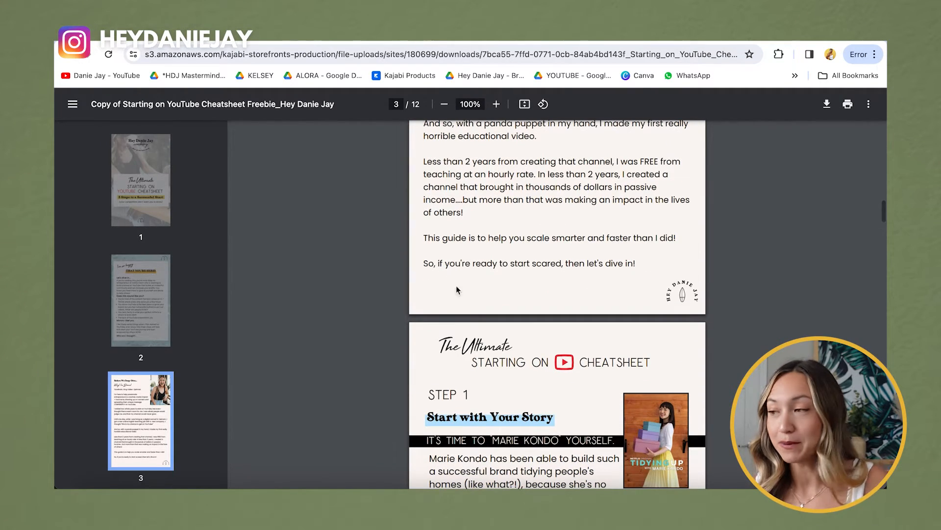
# Step: Return to the Kajabi automation email editor and place the cursor in the email body
pyautogui.click(530, 42)
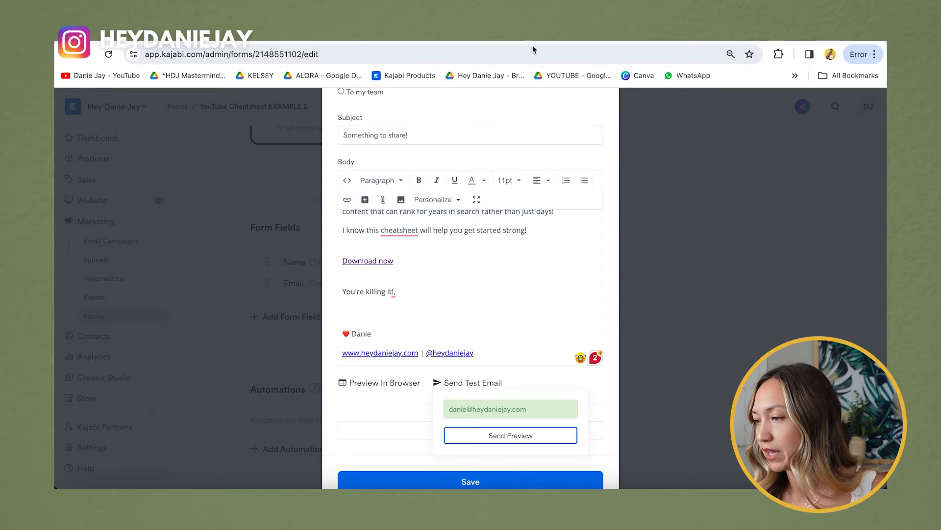
pyautogui.scroll(-1, 554, 303)
pyautogui.scroll(4, 556, 298)
pyautogui.click(530, 295)
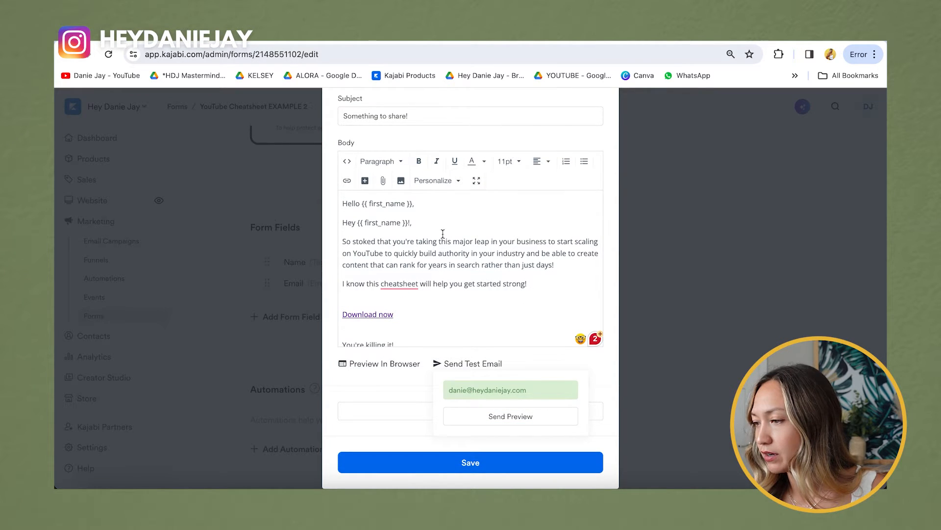
# Step: Delete the duplicate 'Hey {{ first_name }}!,' greeting line and save the delivery email
pyautogui.click(440, 228)
pyautogui.press('super+BackSpace')
pyautogui.press('super+BackSpace')
pyautogui.click(472, 448)
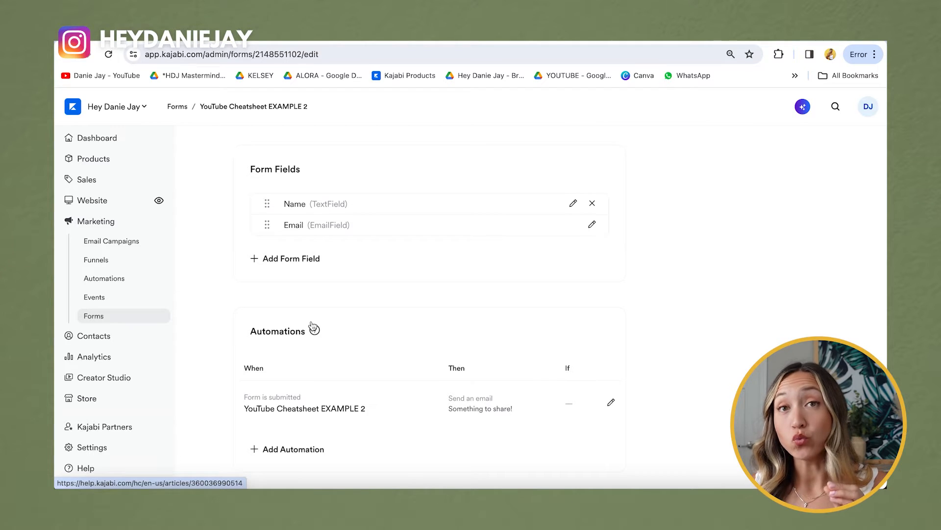
# Step: Add a form automation that tags submitters with a new 'Optin Example 3' tag, and save it
pyautogui.click(284, 451)
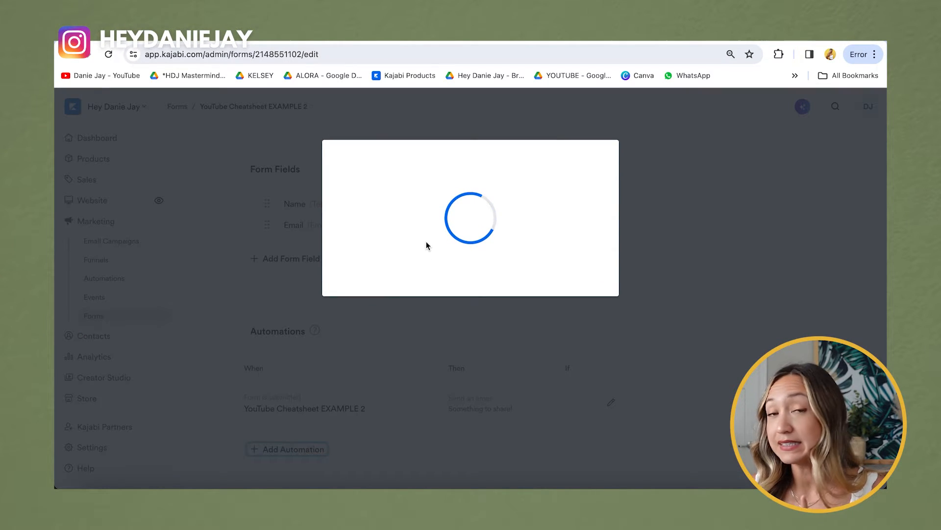
pyautogui.click(387, 290)
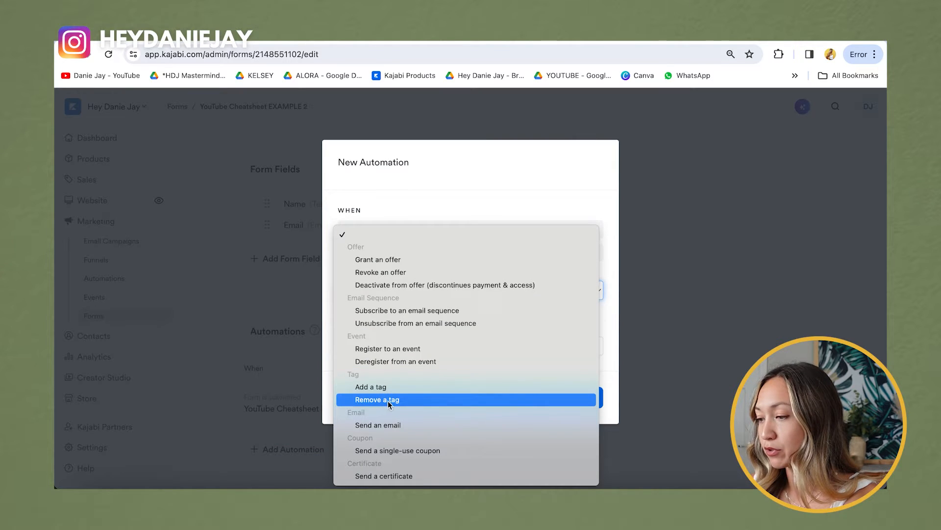
pyautogui.click(388, 387)
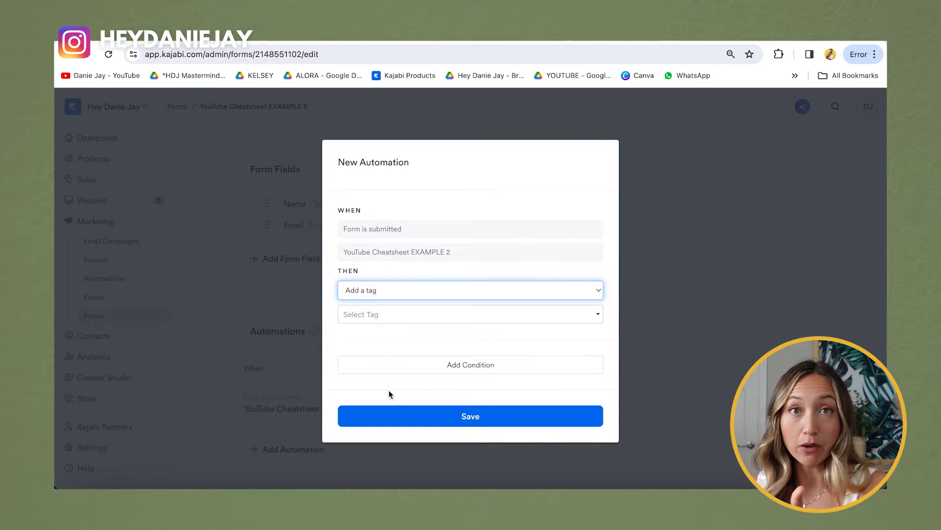
pyautogui.click(406, 318)
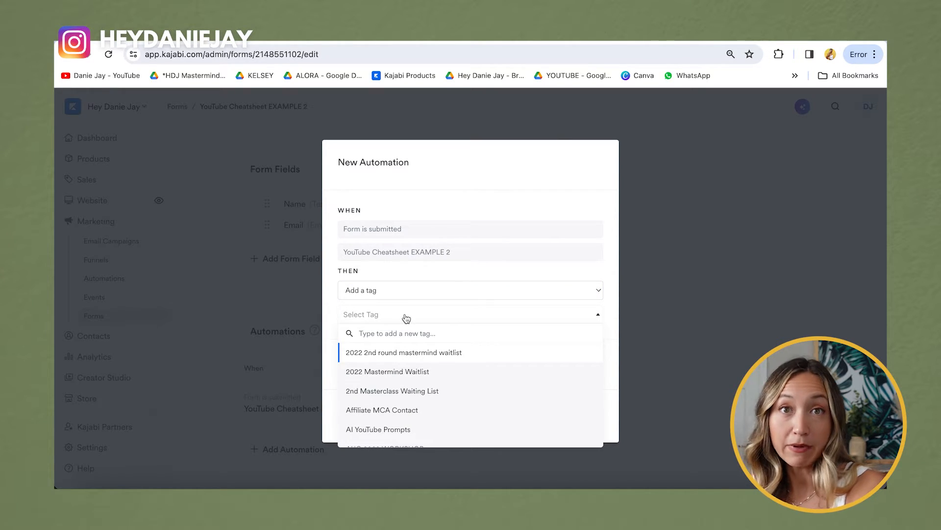
pyautogui.write('Oopti')
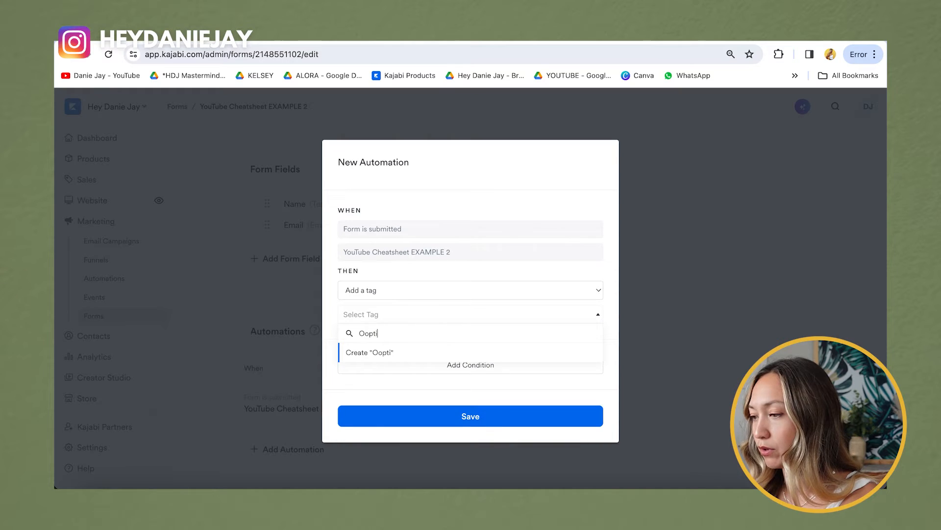
pyautogui.press('BackSpace')
pyautogui.press('BackSpace')
pyautogui.write('ptin-')
pyautogui.press('BackSpace')
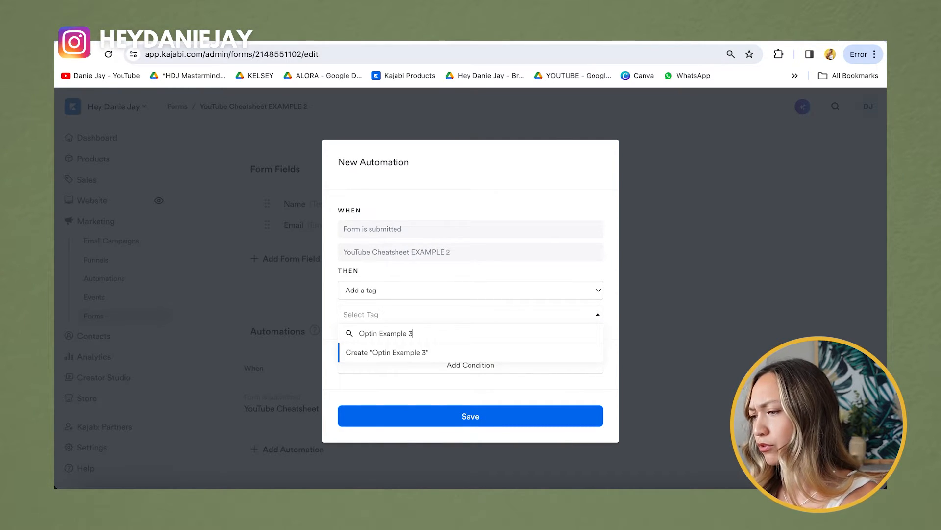
pyautogui.click(397, 353)
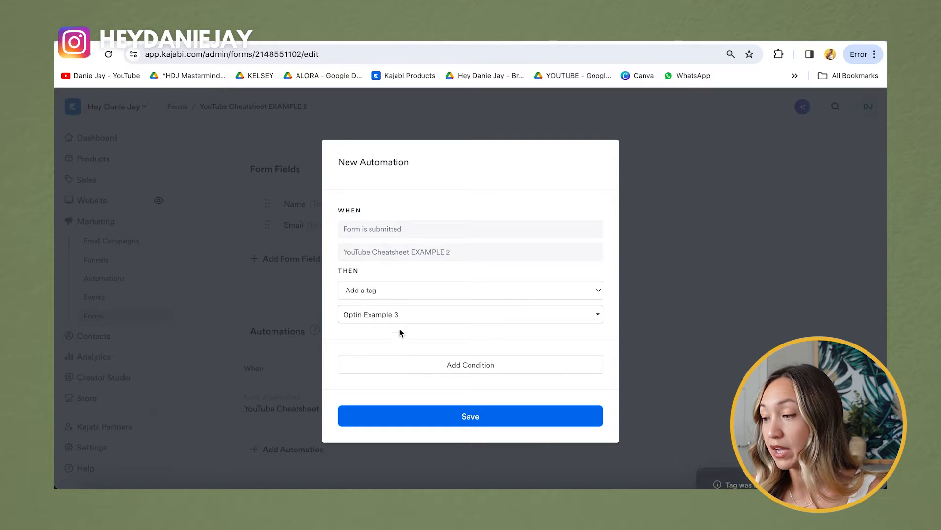
pyautogui.click(434, 418)
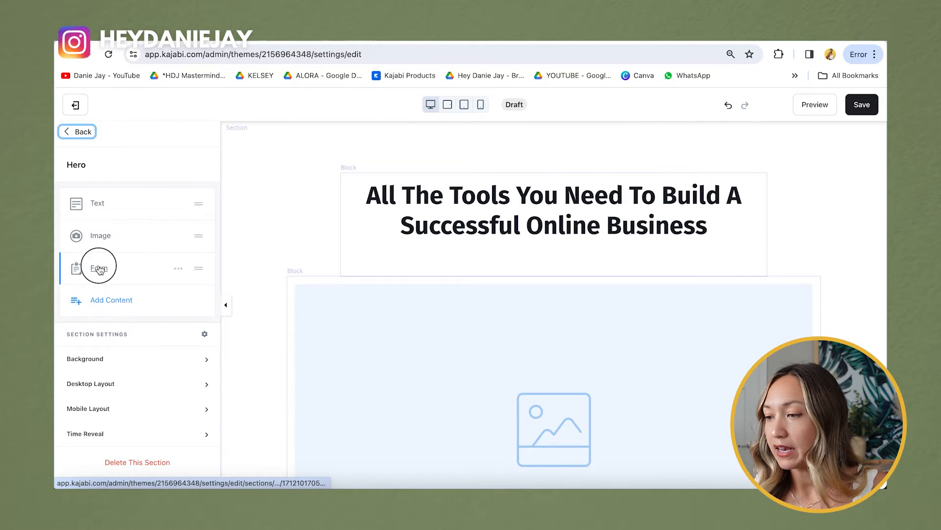
pyautogui.click(99, 264)
# Step: Attach the YouTube Cheatsheet EXAMPLE 2 form, searched as 'you', and check its Name and Email fields
pyautogui.click(135, 270)
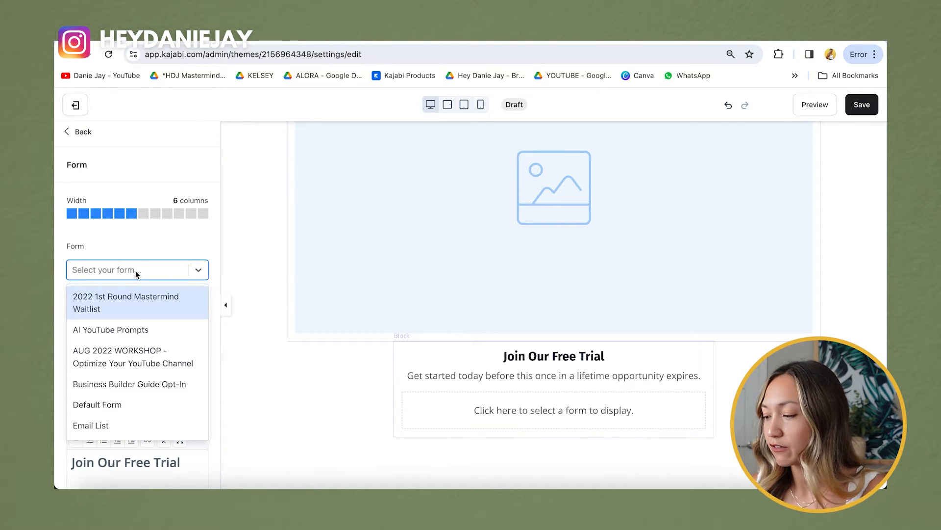
pyautogui.write('optin')
pyautogui.press('BackSpace')
pyautogui.press('BackSpace')
pyautogui.press('BackSpace')
pyautogui.press('BackSpace')
pyautogui.press('BackSpace')
pyautogui.write('youtube')
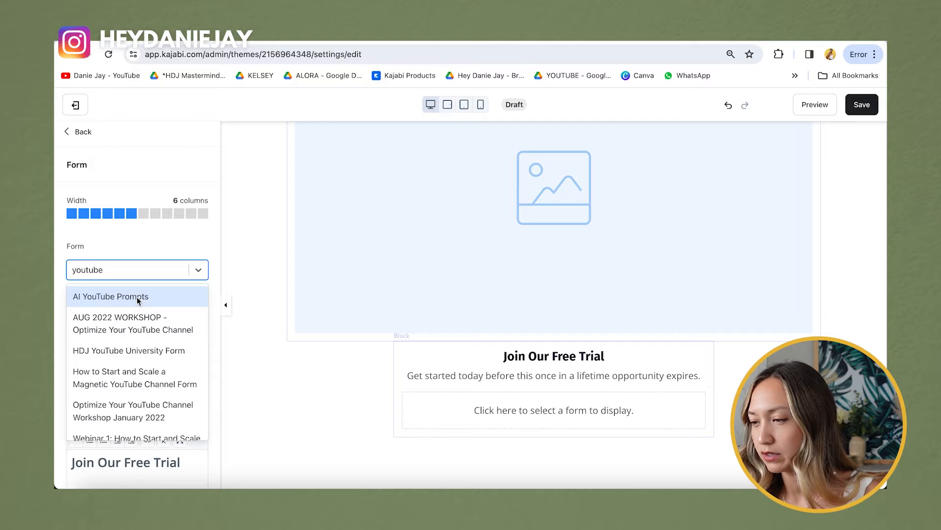
pyautogui.scroll(-5, 137, 357)
pyautogui.scroll(-2, 137, 357)
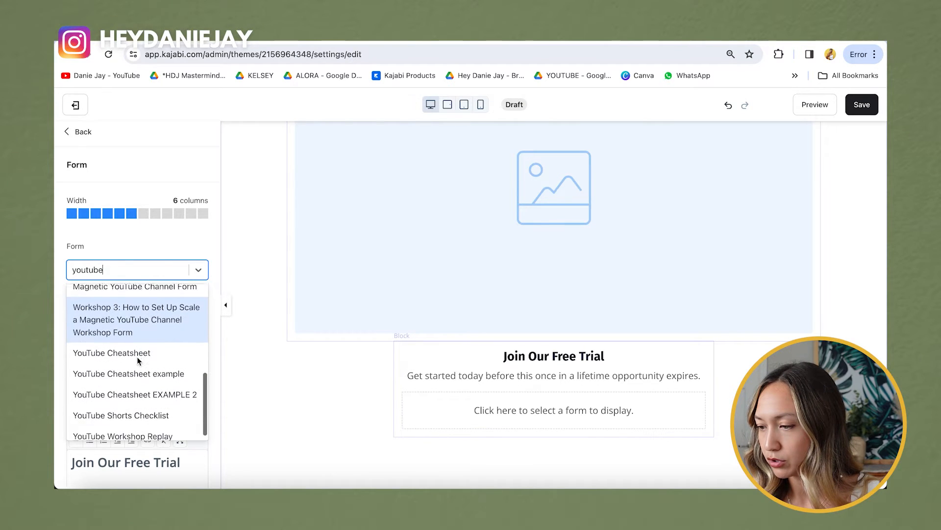
pyautogui.click(139, 384)
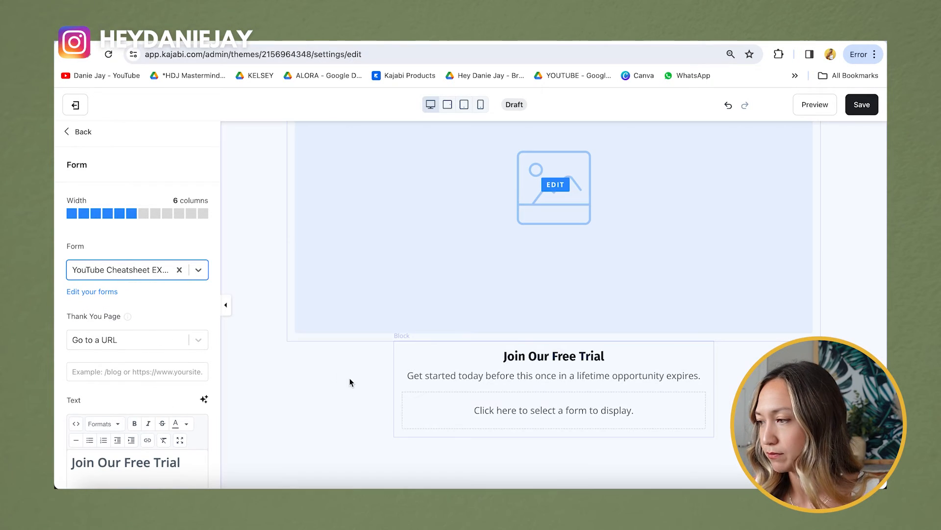
pyautogui.scroll(-2, 368, 337)
pyautogui.click(435, 333)
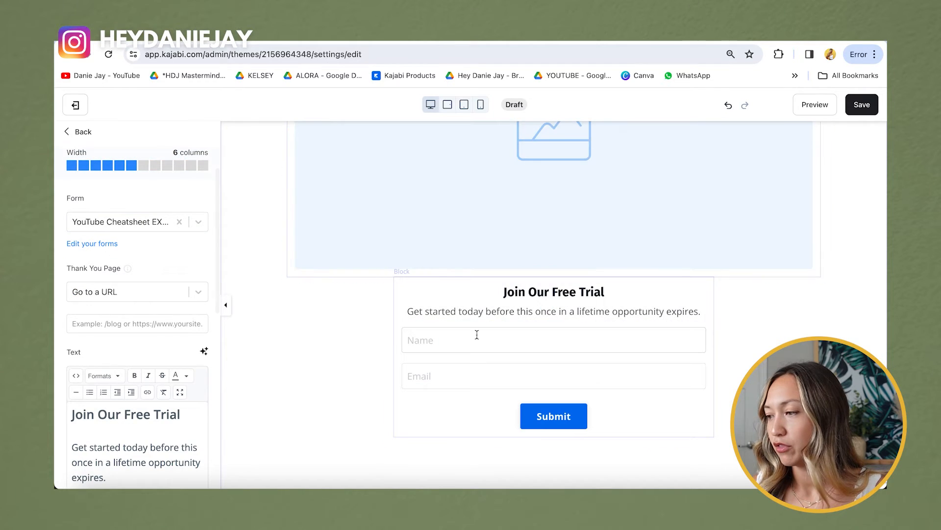
pyautogui.click(488, 368)
# Step: Copy the 'Get the Ultimate YouTube Cheatsheet!' heading from the preview page
pyautogui.scroll(-2, 176, 343)
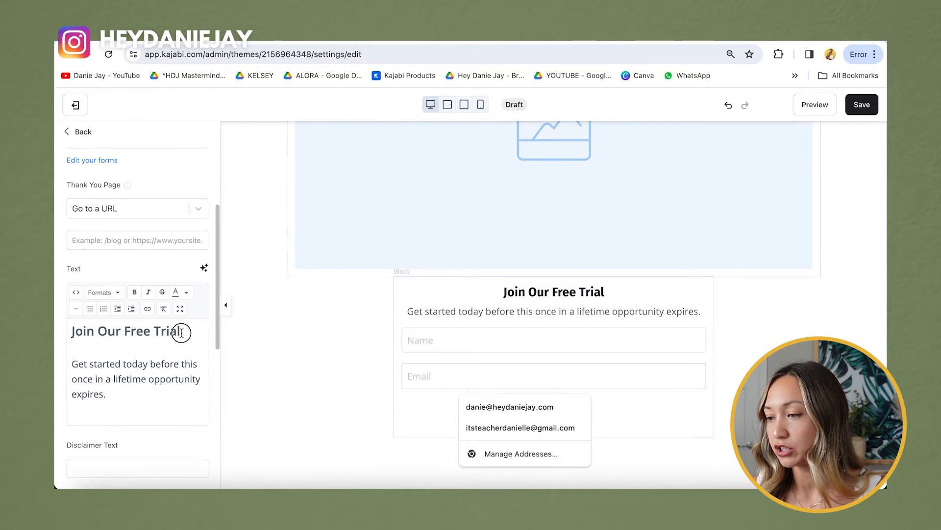
pyautogui.moveTo(181, 331); pyautogui.dragTo(55, 332)
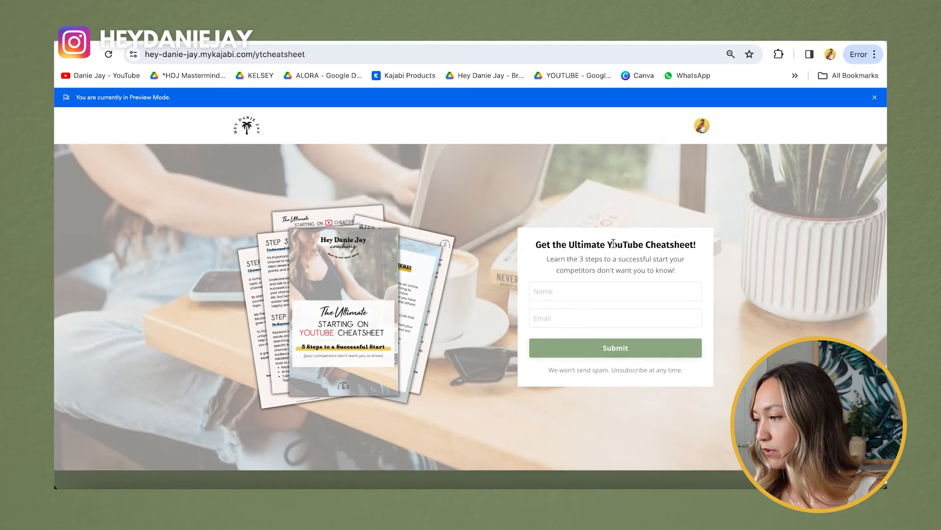
pyautogui.tripleClick(613, 244)
pyautogui.hotkey('ctrl', 'c')
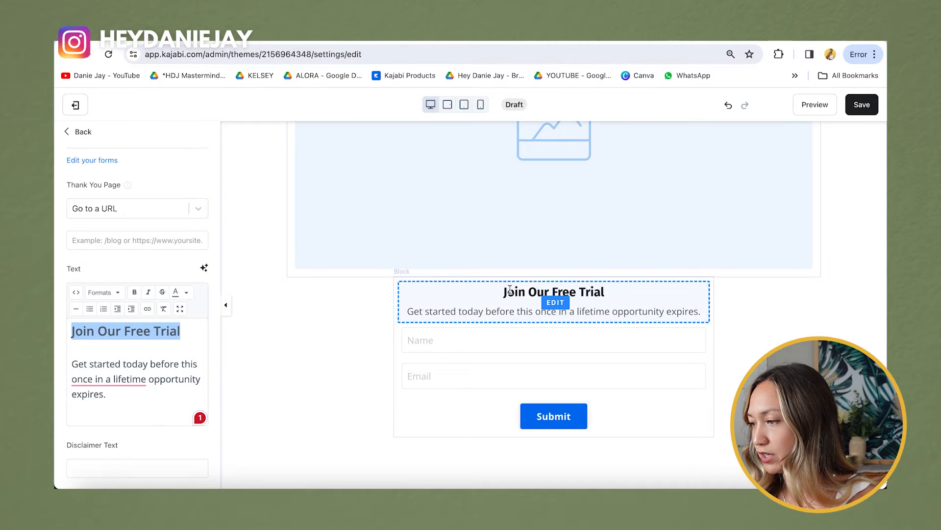
pyautogui.scroll(-2, 138, 295)
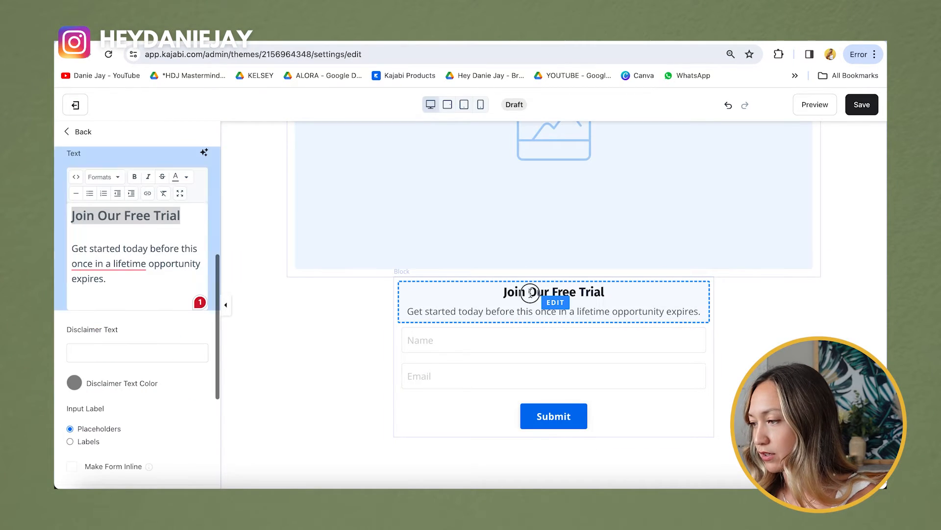
# Step: Replace the 'Join Our Free Trial' form heading with the copied cheatsheet heading
pyautogui.click(177, 210)
pyautogui.moveTo(179, 216); pyautogui.dragTo(57, 217)
pyautogui.hotkey('ctrl', 'v')
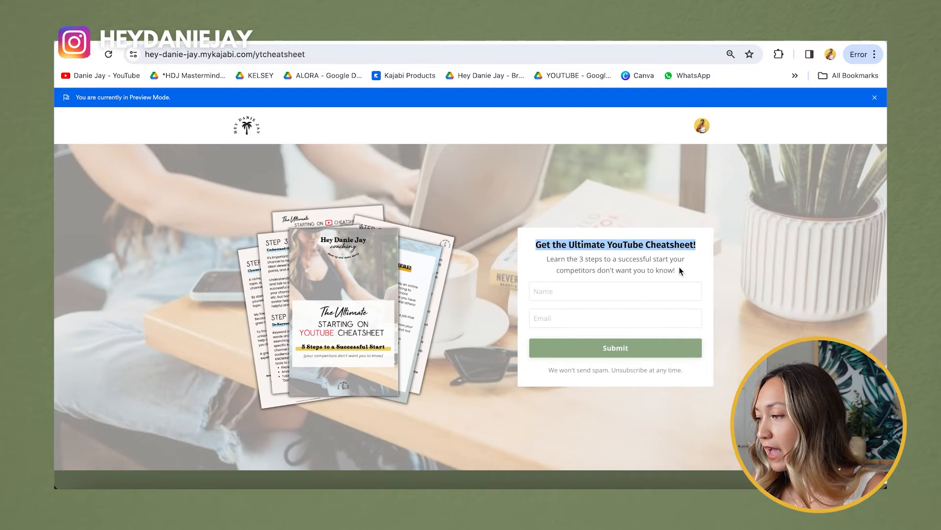
# Step: Paste the new description: 'Learn the 3 steps to a successful start your competitors don't want you to know!'
pyautogui.moveTo(680, 271); pyautogui.dragTo(542, 265)
pyautogui.hotkey('ctrl', 'c')
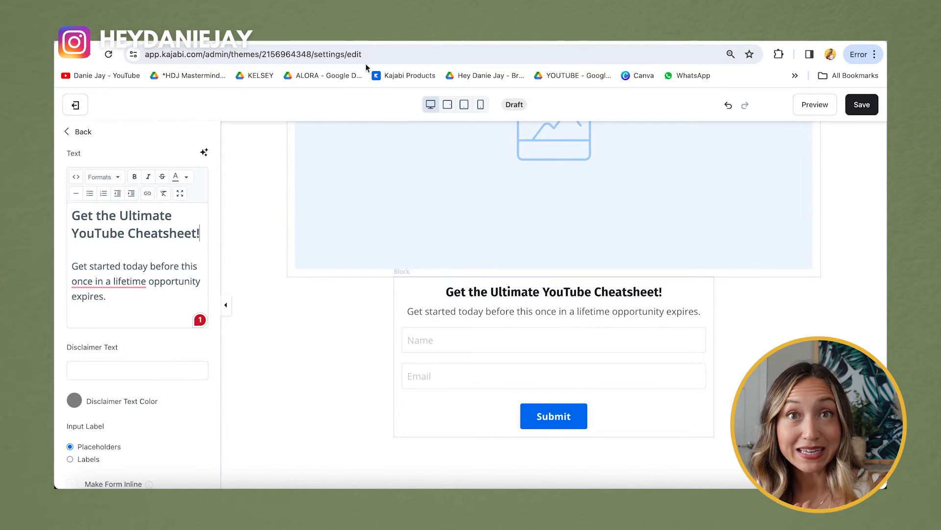
pyautogui.moveTo(107, 296); pyautogui.dragTo(68, 267)
pyautogui.hotkey('ctrl', 'v')
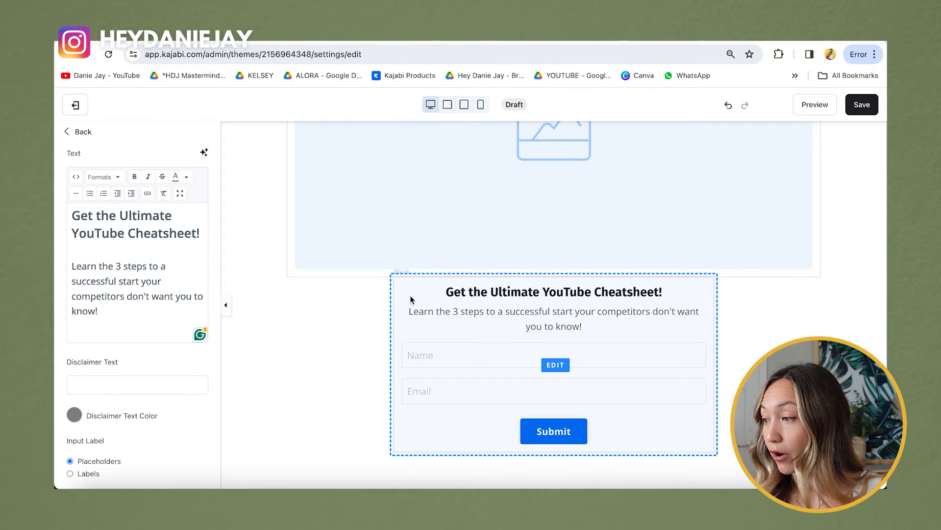
pyautogui.scroll(1, 411, 299)
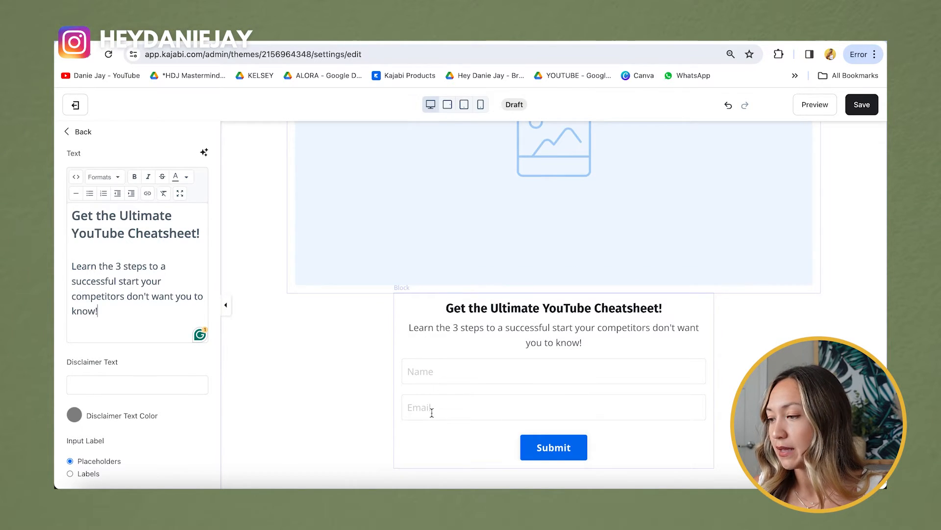
pyautogui.click(552, 446)
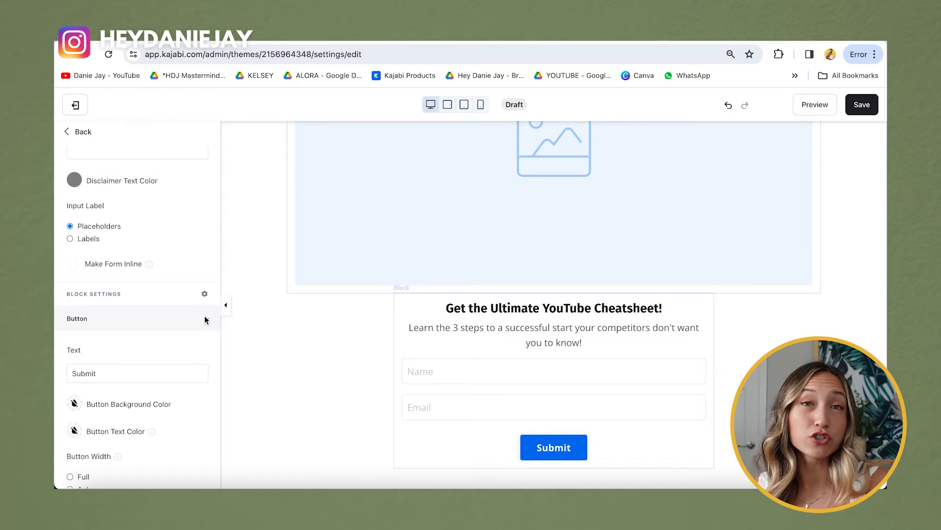
# Step: Set the Submit button's background colour to the gold preset swatch (E7B434)
pyautogui.scroll(-4, 108, 311)
pyautogui.scroll(6, 87, 300)
pyautogui.scroll(-4, 87, 296)
pyautogui.click(74, 334)
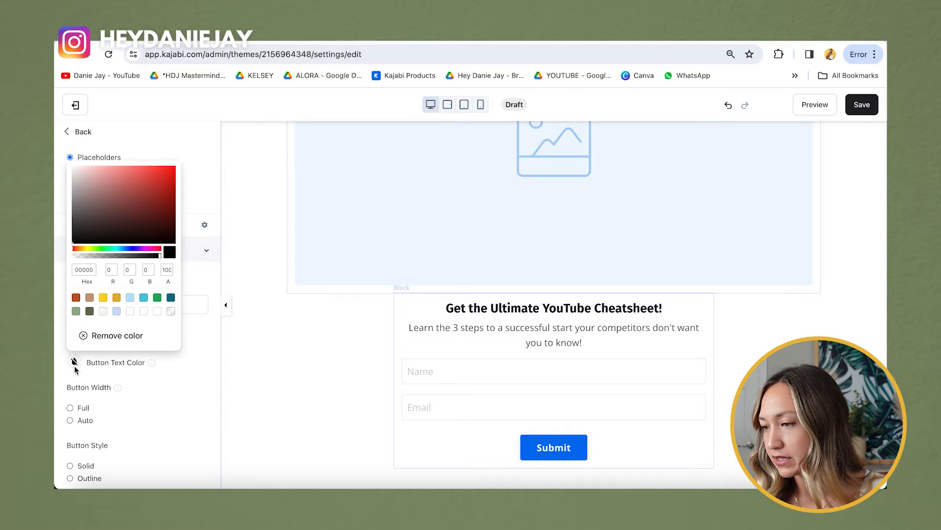
pyautogui.click(152, 415)
pyautogui.click(74, 335)
pyautogui.click(116, 272)
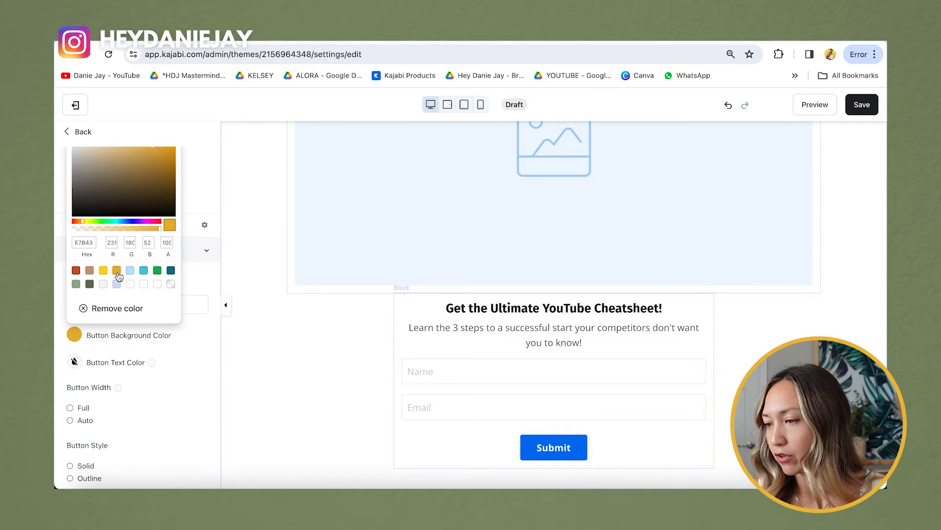
pyautogui.click(166, 376)
pyautogui.scroll(-1, 507, 428)
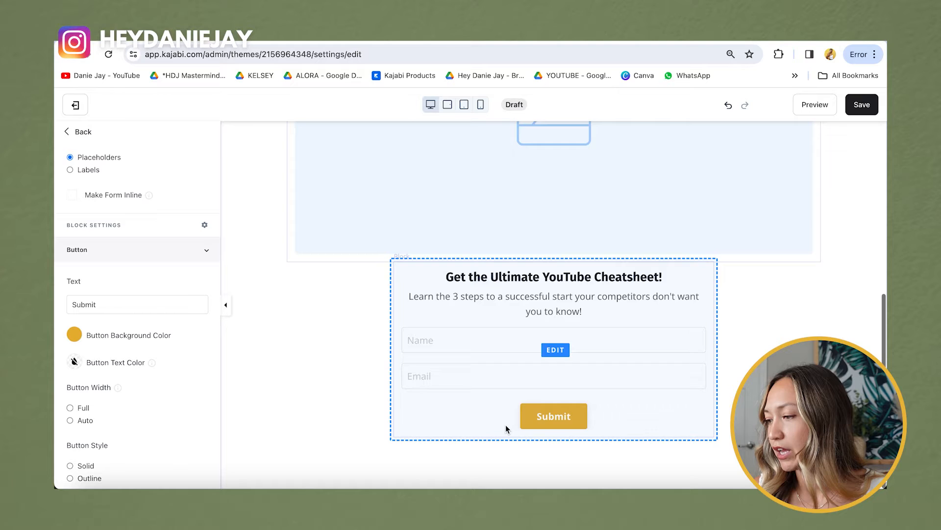
pyautogui.scroll(6, 514, 435)
pyautogui.click(378, 330)
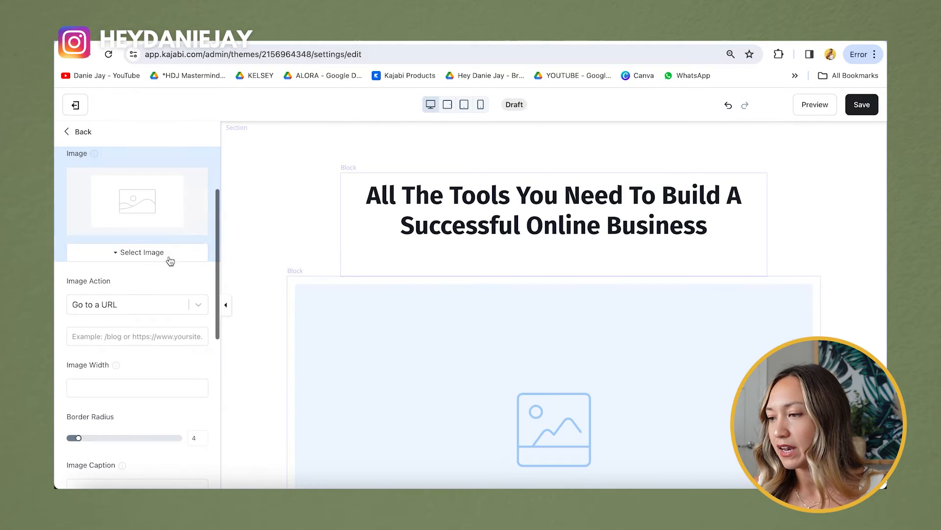
# Step: Delete the 'All The Tools You Need To Build A Successful Online Business' headline block
pyautogui.click(83, 132)
pyautogui.click(511, 342)
pyautogui.scroll(-2, 515, 318)
pyautogui.scroll(3, 294, 290)
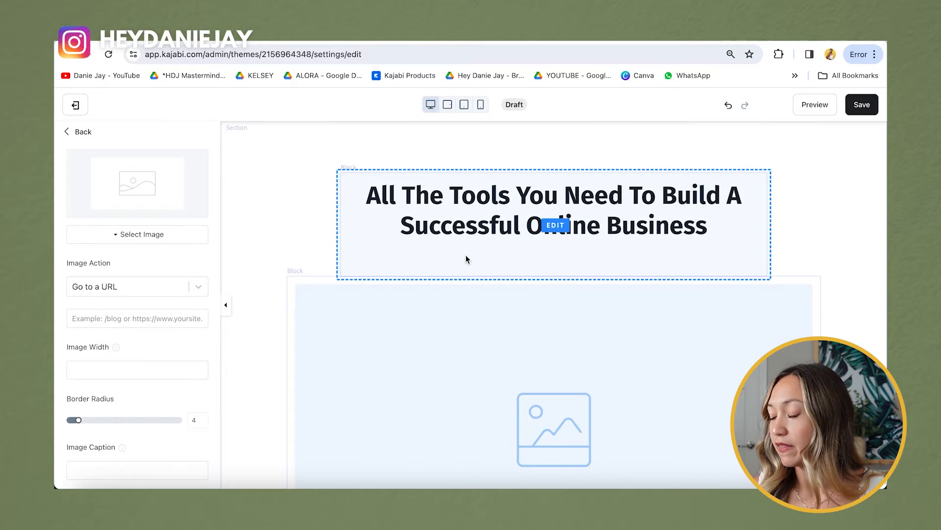
pyautogui.click(443, 219)
pyautogui.scroll(-6, 120, 246)
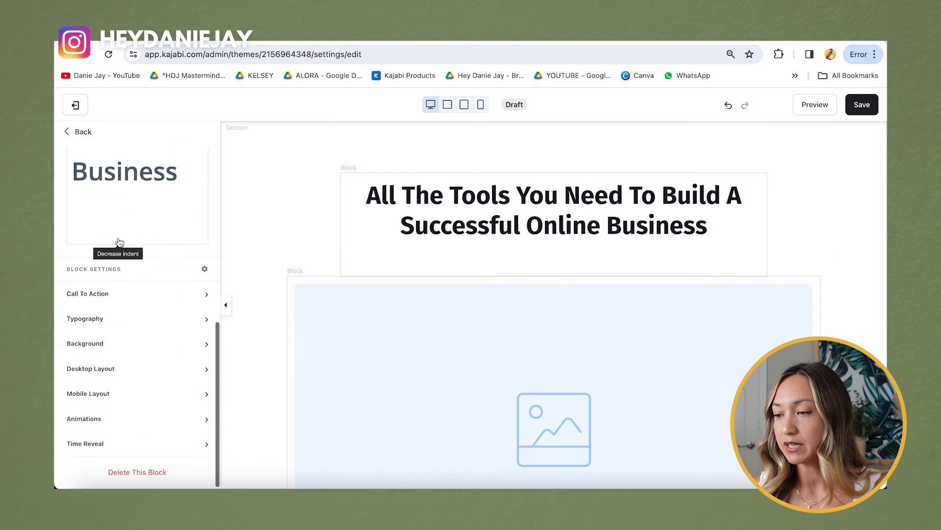
pyautogui.click(152, 473)
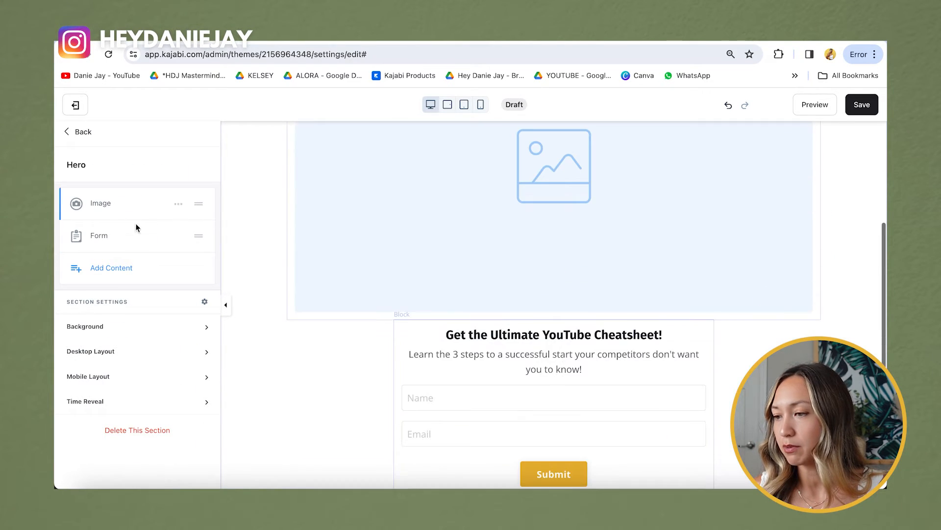
# Step: Narrow the image block to 5 columns so it sits beside the opt-in form
pyautogui.click(97, 204)
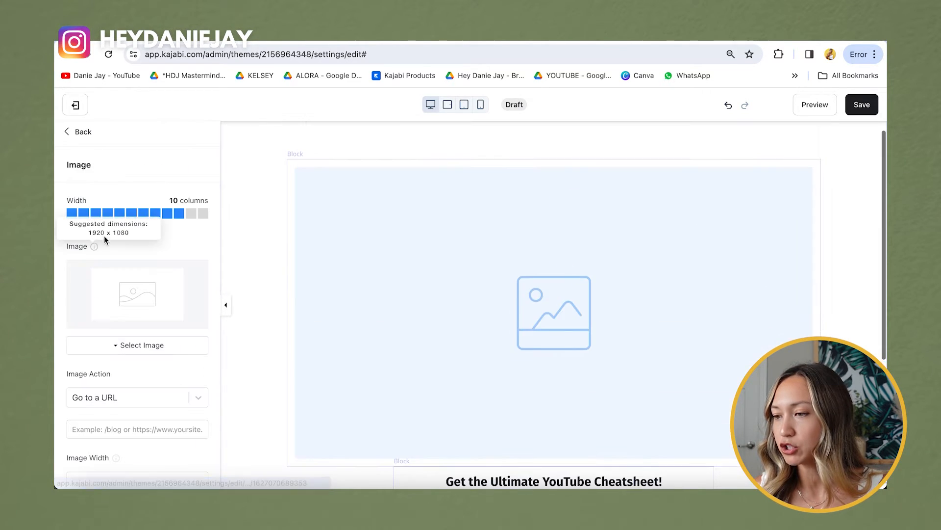
pyautogui.click(73, 136)
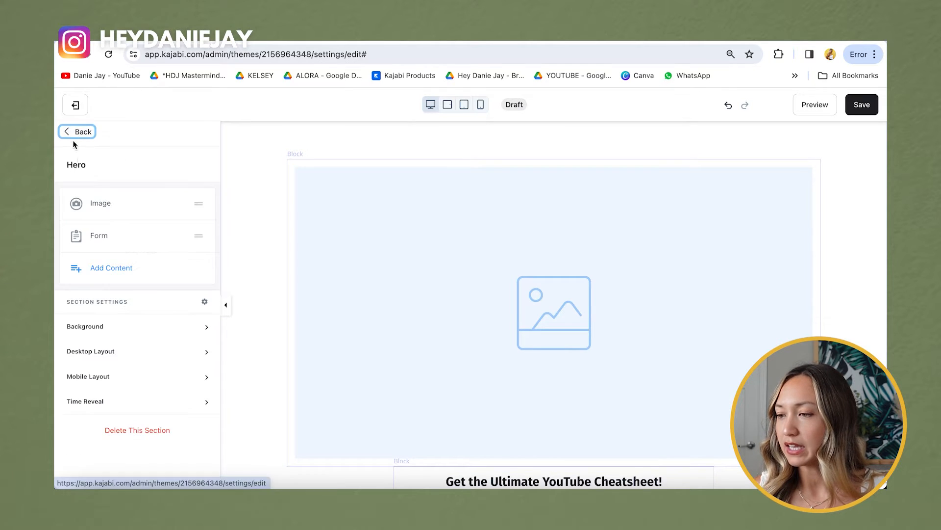
pyautogui.click(108, 209)
pyautogui.click(120, 215)
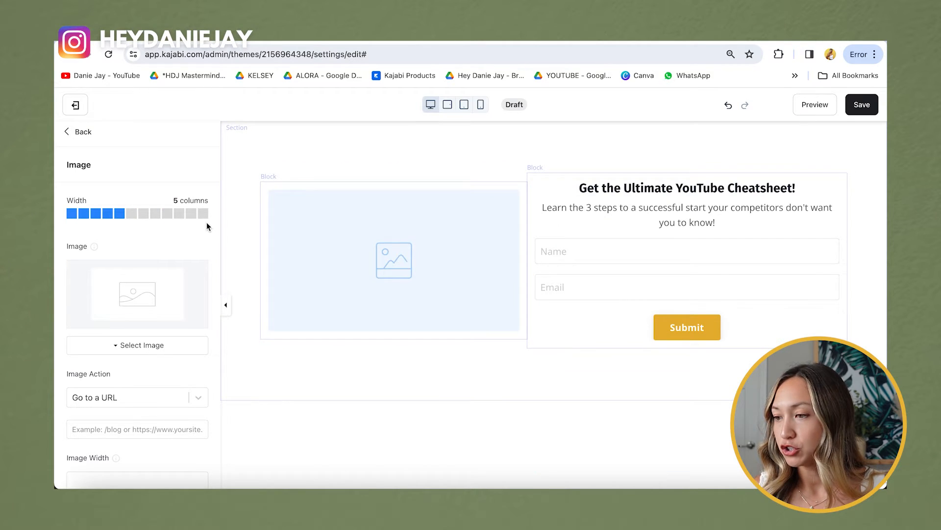
pyautogui.click(687, 260)
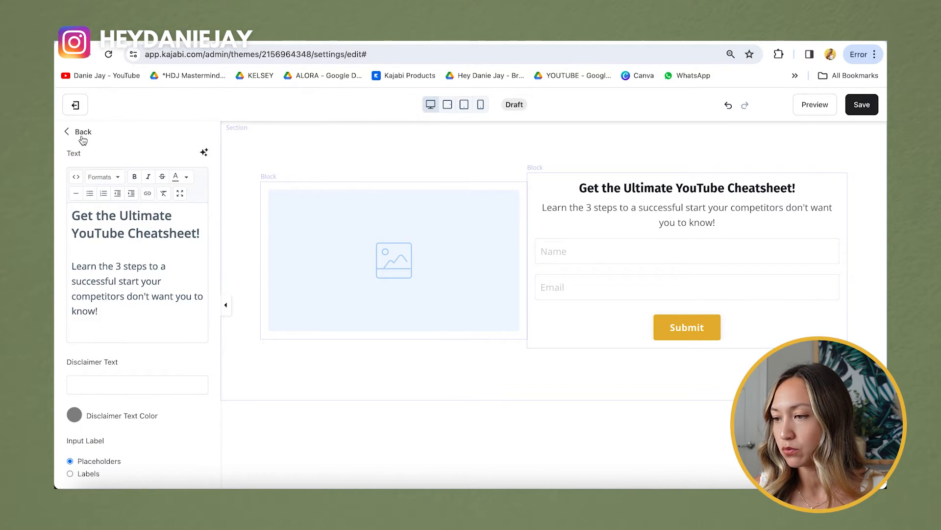
pyautogui.scroll(5, 112, 231)
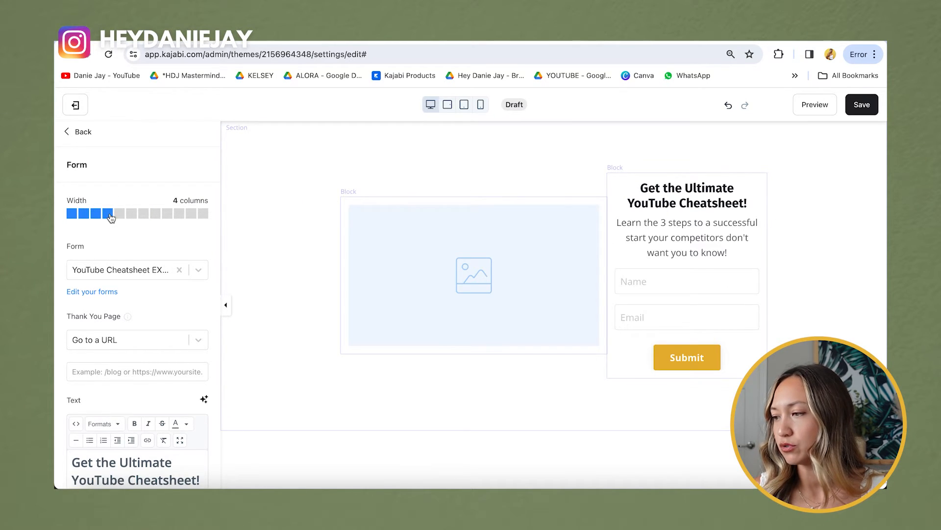
pyautogui.click(456, 236)
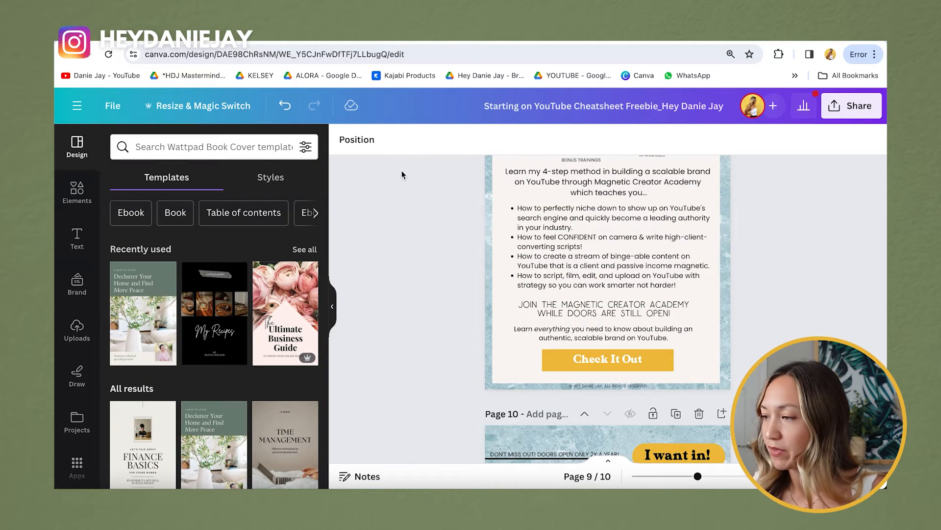
# Step: Export the YouTube cheatsheet through Share > Download with the PDF Print file type
pyautogui.scroll(10, 608, 309)
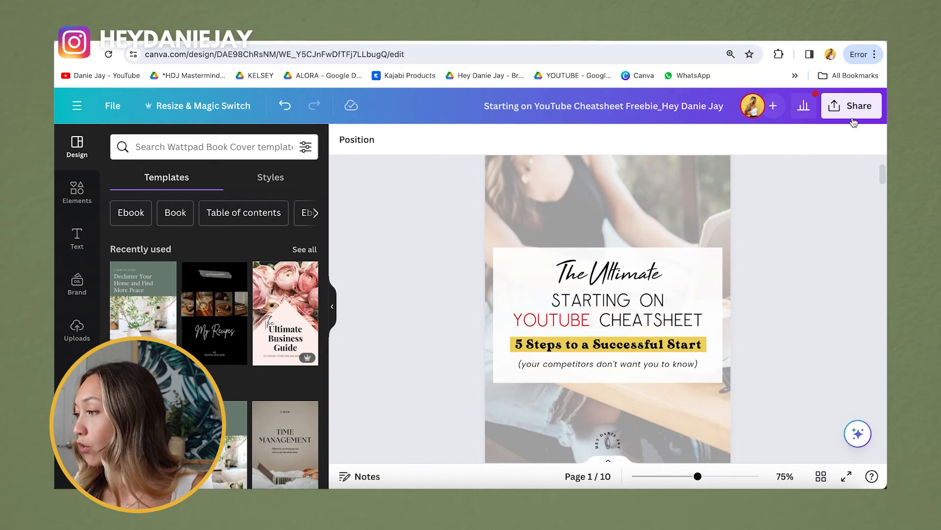
pyautogui.click(854, 122)
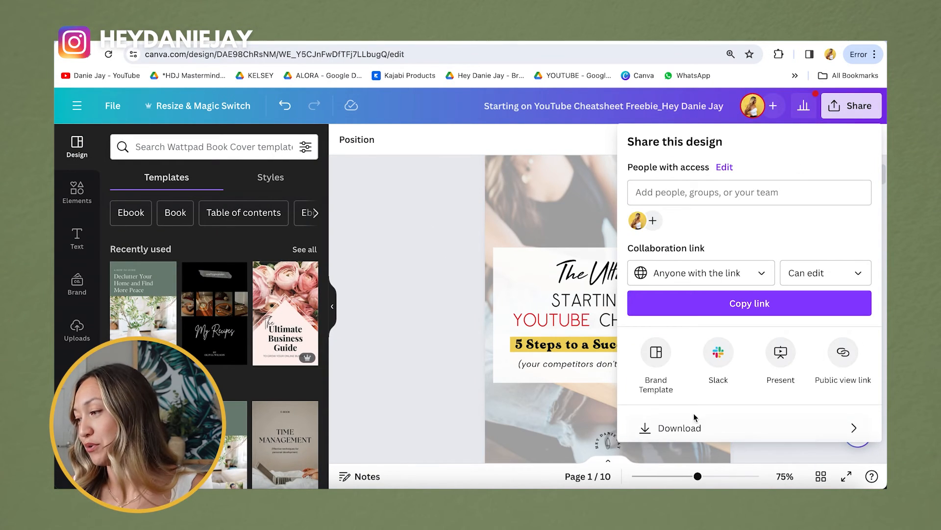
pyautogui.click(686, 428)
pyautogui.click(729, 195)
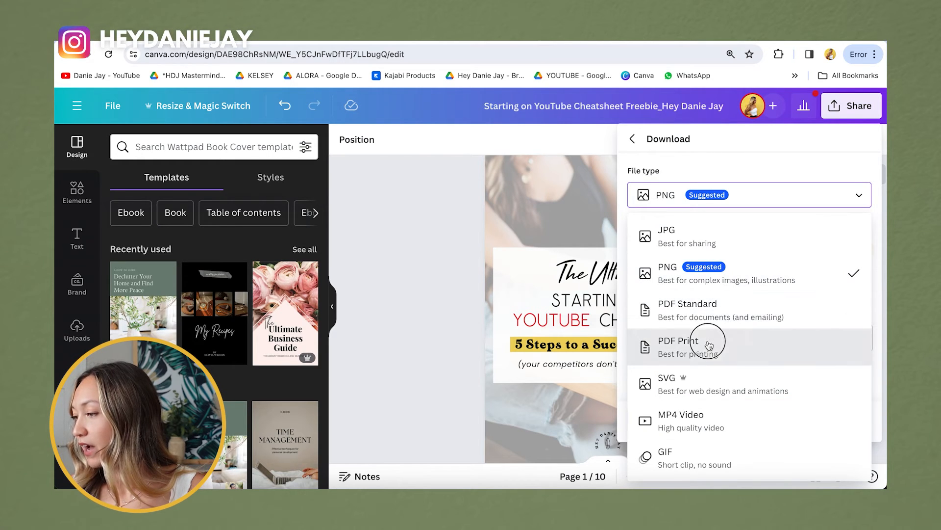
pyautogui.click(711, 345)
pyautogui.click(709, 413)
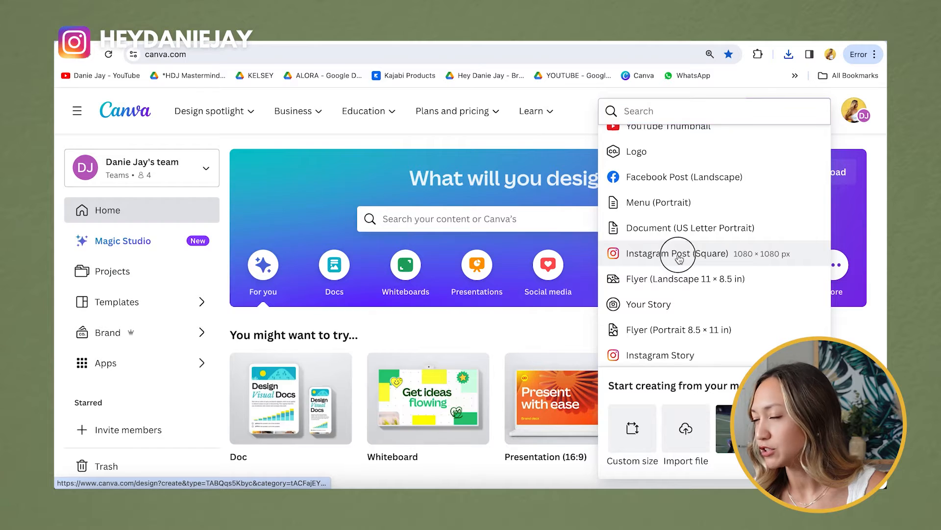
# Step: Create a new blank Instagram Post (Square) design
pyautogui.click(678, 255)
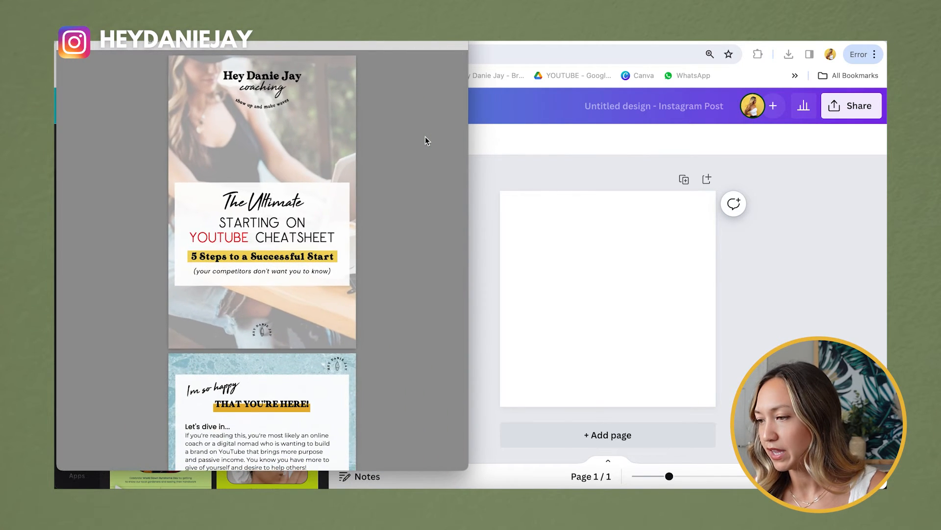
# Step: Take area screenshots of the cheatsheet PDF's cover, intro and STEP 1 pages
pyautogui.press('super+shift+4')
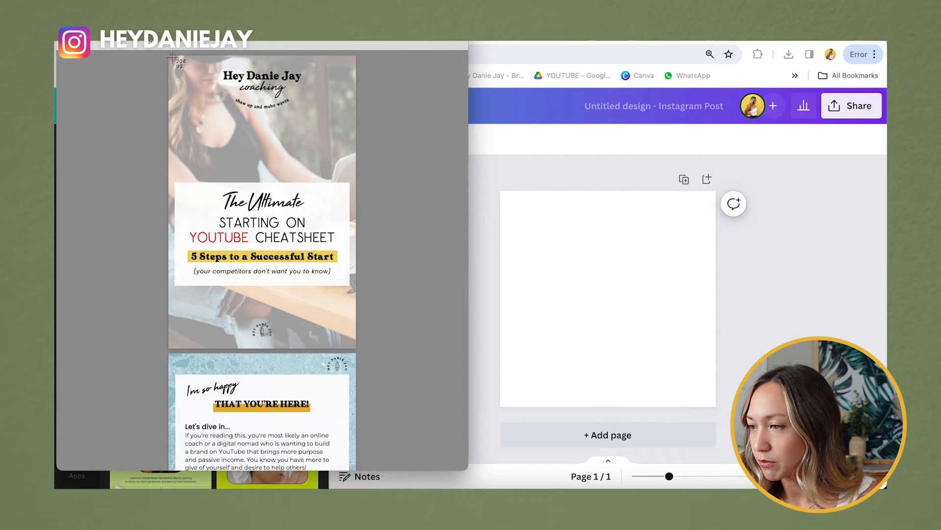
pyautogui.moveTo(169, 58); pyautogui.dragTo(355, 346)
pyautogui.scroll(-5, 355, 347)
pyautogui.press('super+shift+4')
pyautogui.moveTo(169, 120); pyautogui.dragTo(356, 410)
pyautogui.scroll(-3, 355, 412)
pyautogui.scroll(-10, 356, 411)
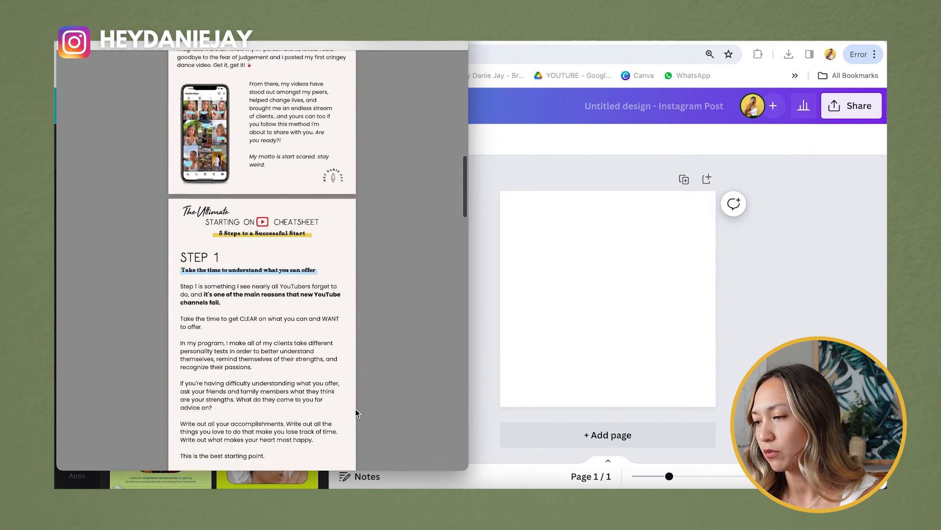
pyautogui.scroll(1, 356, 409)
pyautogui.moveTo(170, 123); pyautogui.dragTo(356, 411)
# Step: Screenshot the STEP 2 and STEP 3–4 pages, then go back to the Canva design
pyautogui.scroll(-6, 356, 410)
pyautogui.press('super+shift+4')
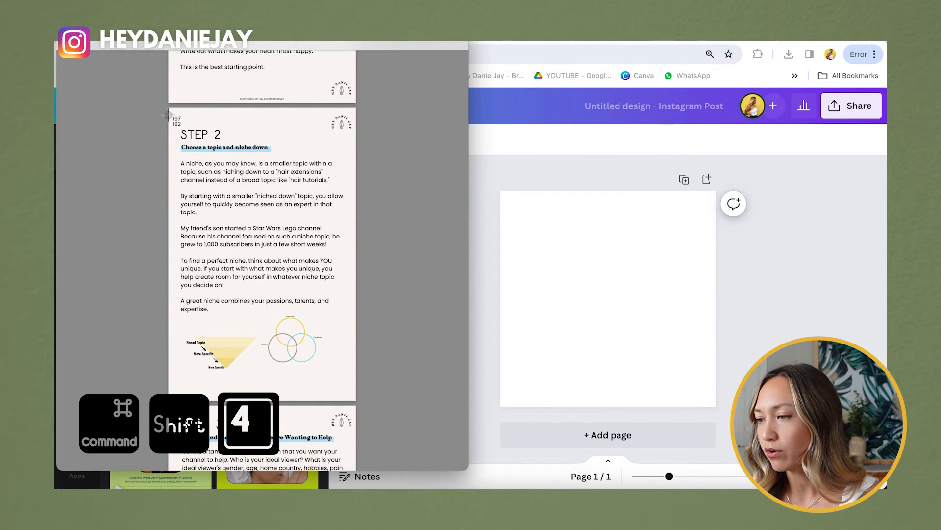
pyautogui.moveTo(169, 108); pyautogui.dragTo(355, 401)
pyautogui.scroll(-5, 355, 401)
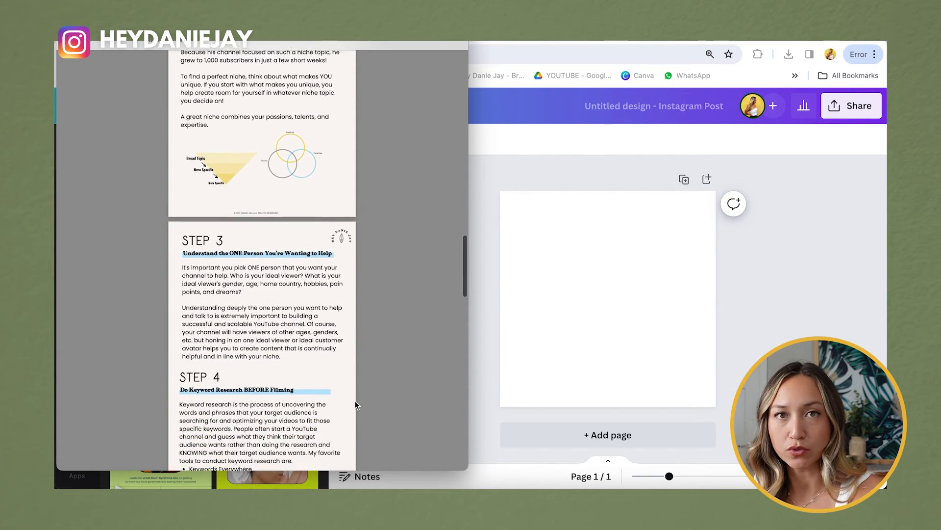
pyautogui.scroll(-3, 355, 401)
pyautogui.press('super+shift+4')
pyautogui.moveTo(169, 145); pyautogui.dragTo(355, 438)
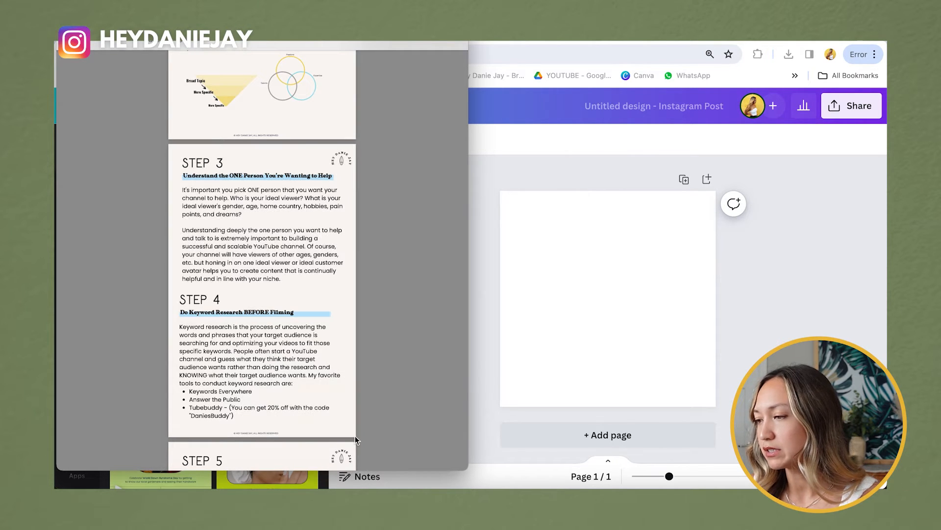
pyautogui.press('super+Tab')
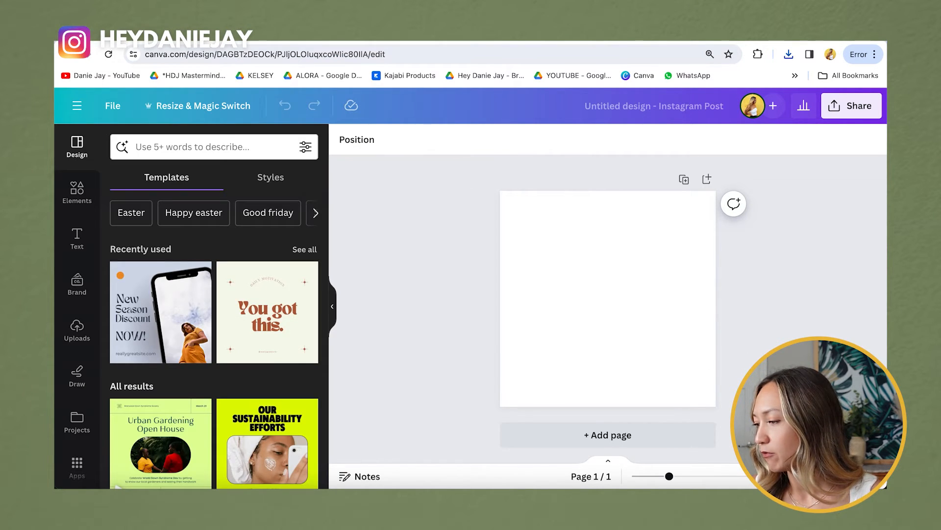
# Step: Upload the page screenshots and add the cover, intro and STEP 1–3 images to the post
pyautogui.moveTo(736, 474); pyautogui.dragTo(210, 472)
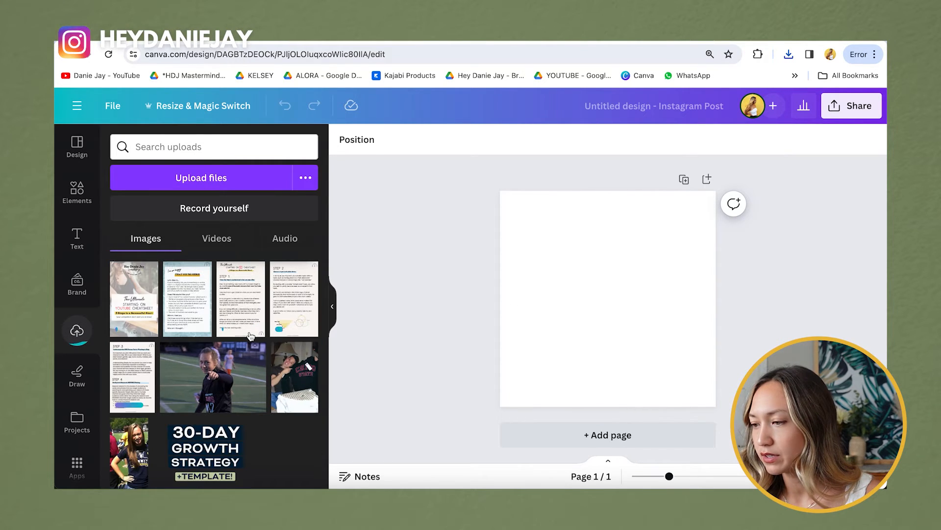
pyautogui.click(139, 308)
pyautogui.click(184, 297)
pyautogui.click(252, 299)
pyautogui.click(295, 305)
pyautogui.click(132, 376)
# Step: Spread the page images apart and tilt the cover about -6°
pyautogui.moveTo(619, 297); pyautogui.dragTo(670, 295)
pyautogui.moveTo(590, 287); pyautogui.dragTo(523, 293)
pyautogui.click(590, 297)
pyautogui.moveTo(562, 401); pyautogui.dragTo(573, 403)
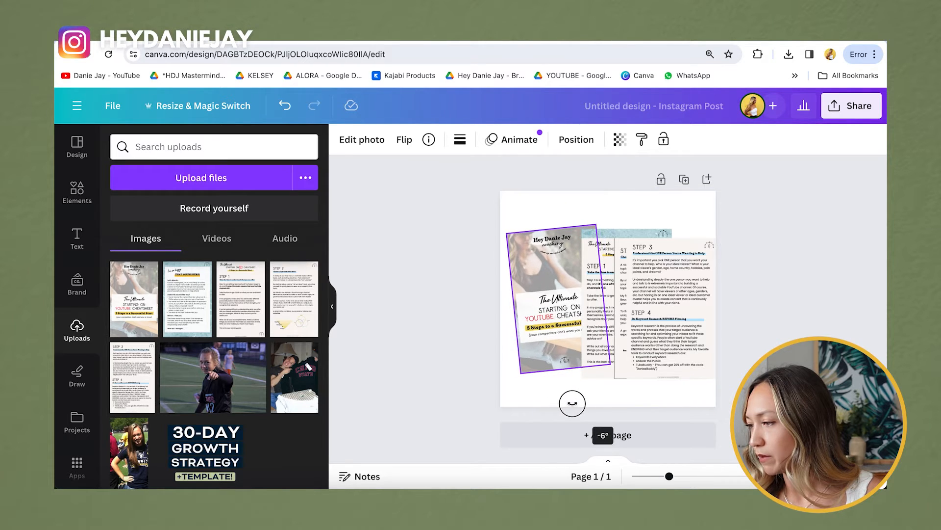
pyautogui.moveTo(564, 294); pyautogui.dragTo(564, 298)
pyautogui.moveTo(625, 232); pyautogui.dragTo(601, 235)
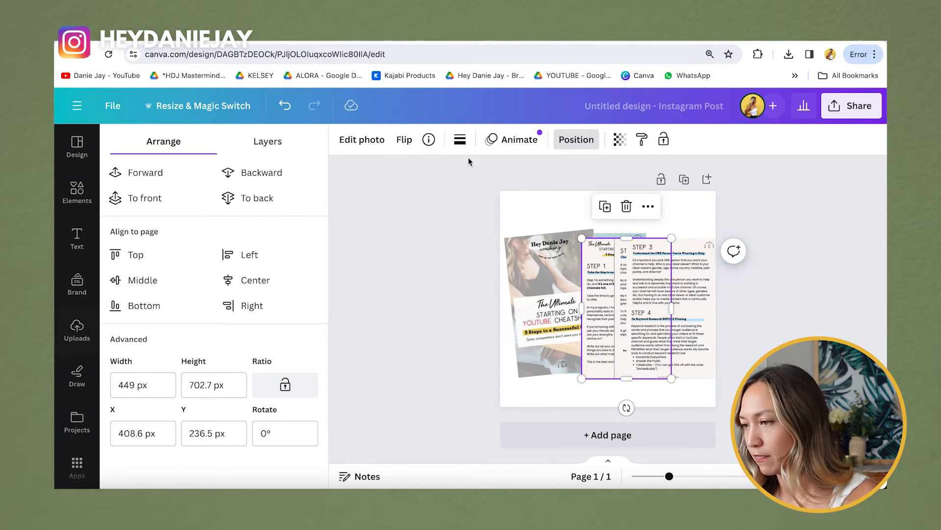
# Step: Send the STEP 1, STEP 3 and STEP 2 pages to the back behind the cover
pyautogui.click(267, 197)
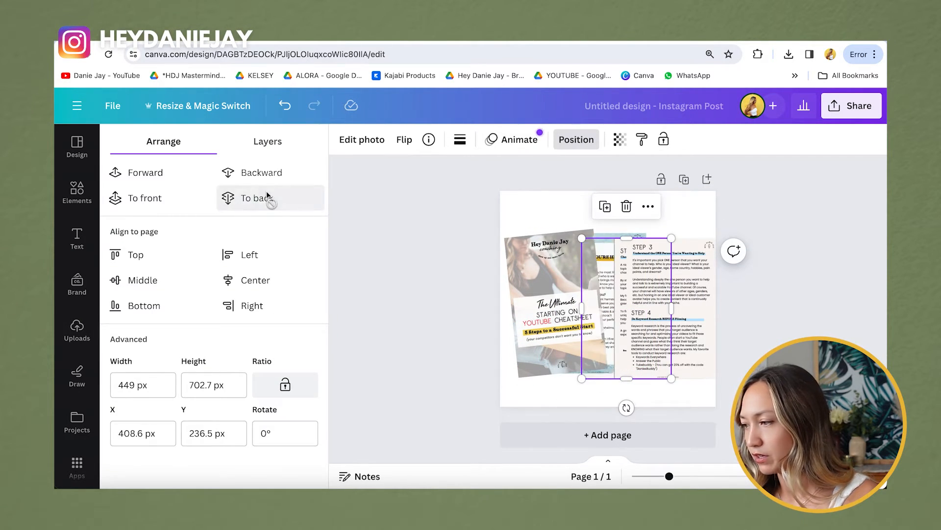
pyautogui.click(660, 294)
pyautogui.click(228, 203)
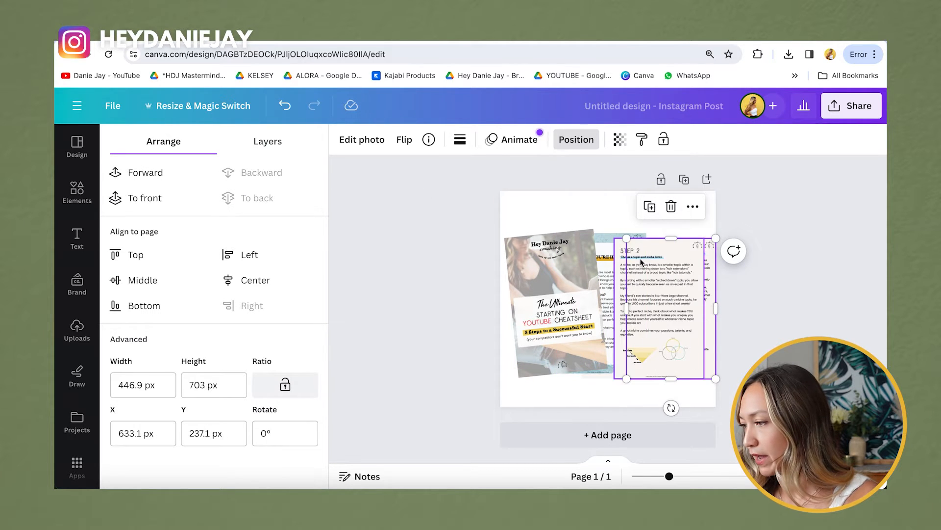
pyautogui.click(642, 264)
pyautogui.click(274, 198)
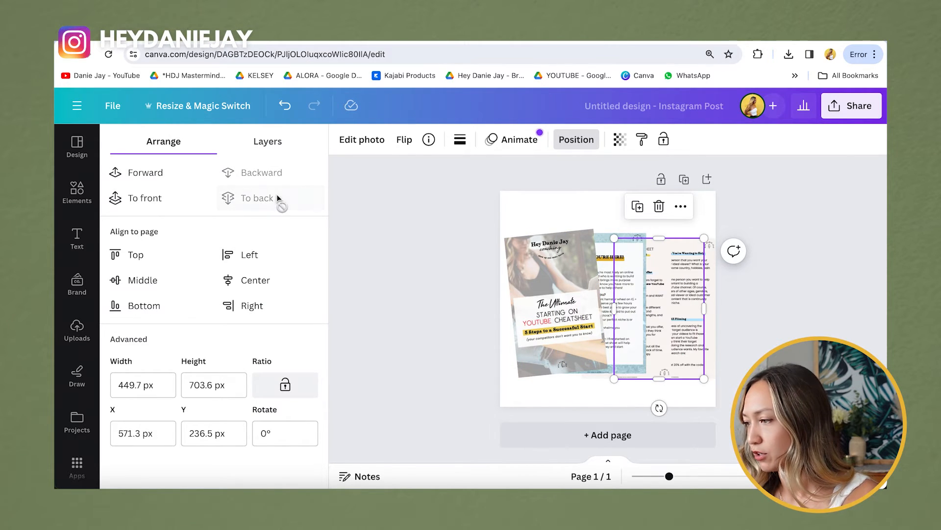
# Step: Shift the pages left into a tighter fan and tilt the rear right page 4.3°
pyautogui.moveTo(627, 298)
pyautogui.mouseDown()
pyautogui.moveTo(614, 302)
pyautogui.moveTo(642, 287)
pyautogui.mouseUp()
pyautogui.moveTo(640, 283); pyautogui.dragTo(635, 283)
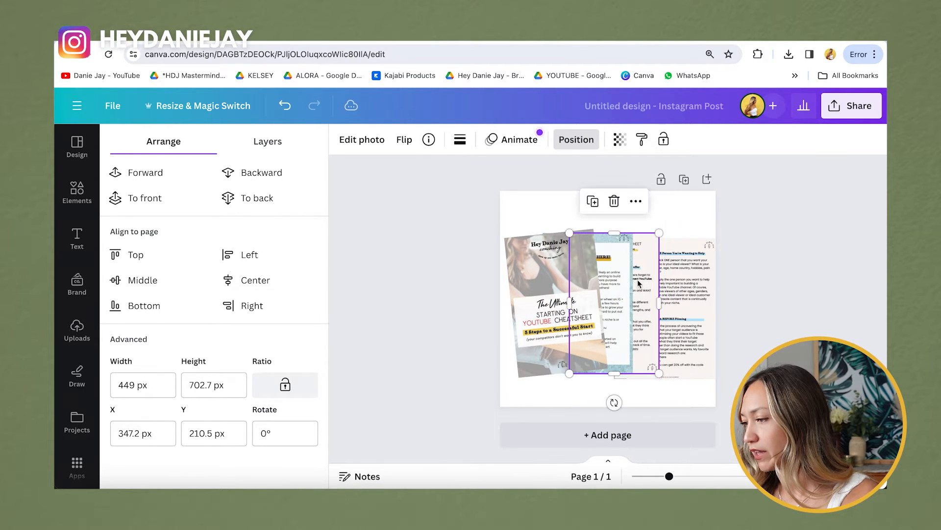
pyautogui.moveTo(682, 327); pyautogui.dragTo(661, 323)
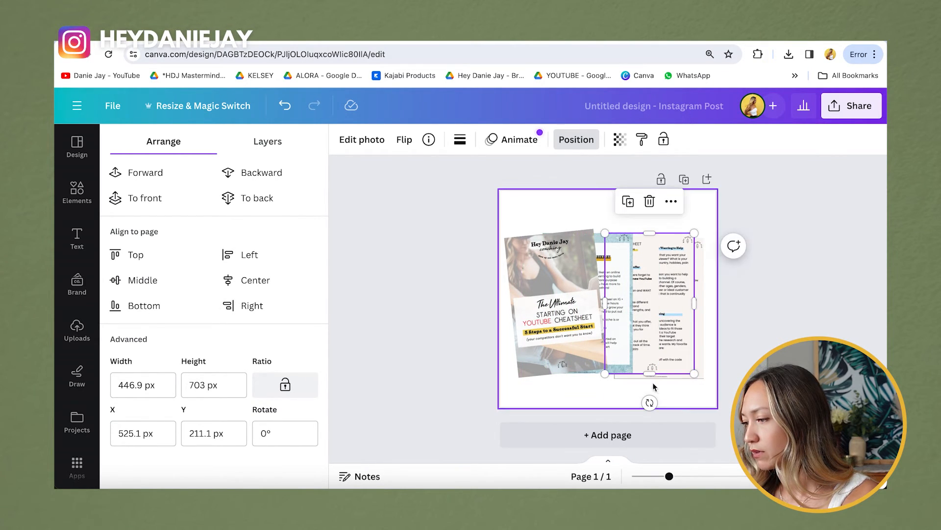
pyautogui.moveTo(639, 402); pyautogui.dragTo(629, 401)
pyautogui.click(699, 321)
pyautogui.click(687, 321)
pyautogui.moveTo(646, 405); pyautogui.dragTo(651, 405)
pyautogui.moveTo(669, 314); pyautogui.dragTo(652, 318)
pyautogui.click(698, 312)
pyautogui.moveTo(658, 407); pyautogui.dragTo(652, 408)
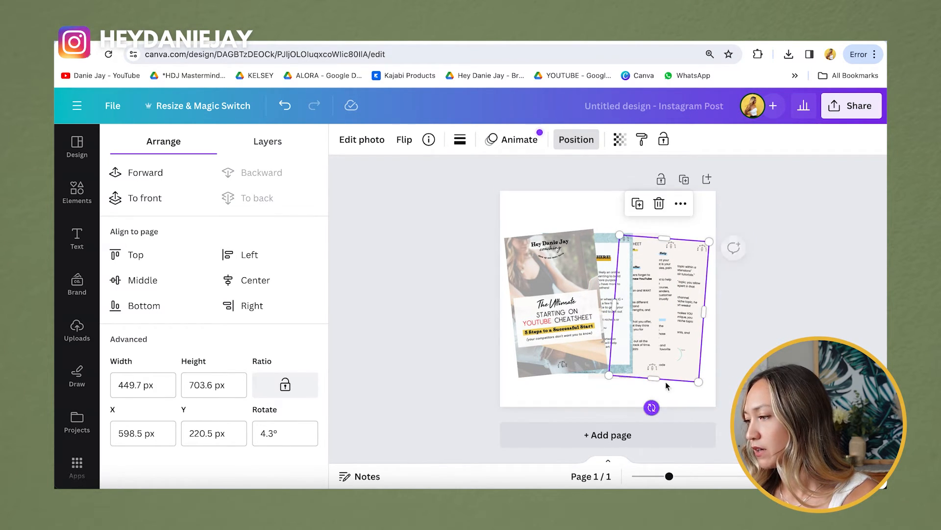
pyautogui.click(562, 248)
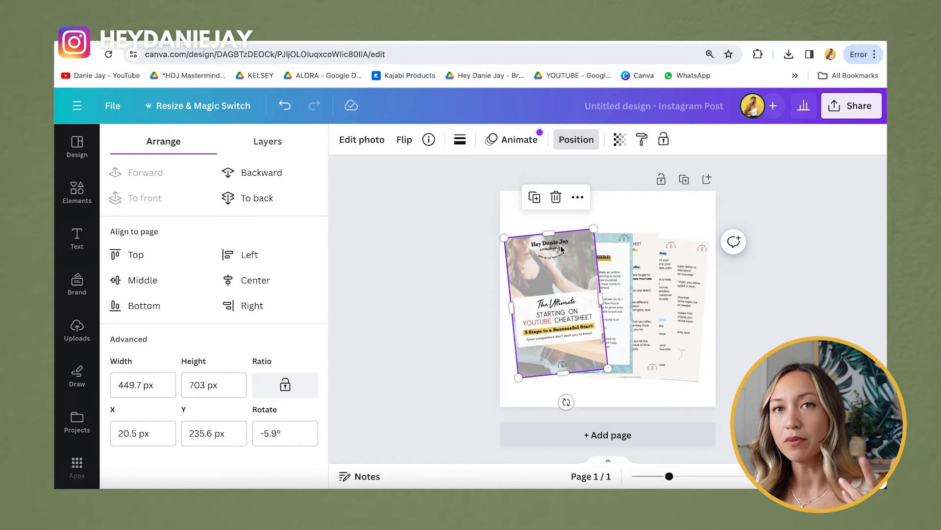
pyautogui.click(373, 142)
# Step: Give the cheatsheet cover page a drop shadow
pyautogui.scroll(-3, 216, 322)
pyautogui.scroll(-2, 215, 322)
pyautogui.click(154, 341)
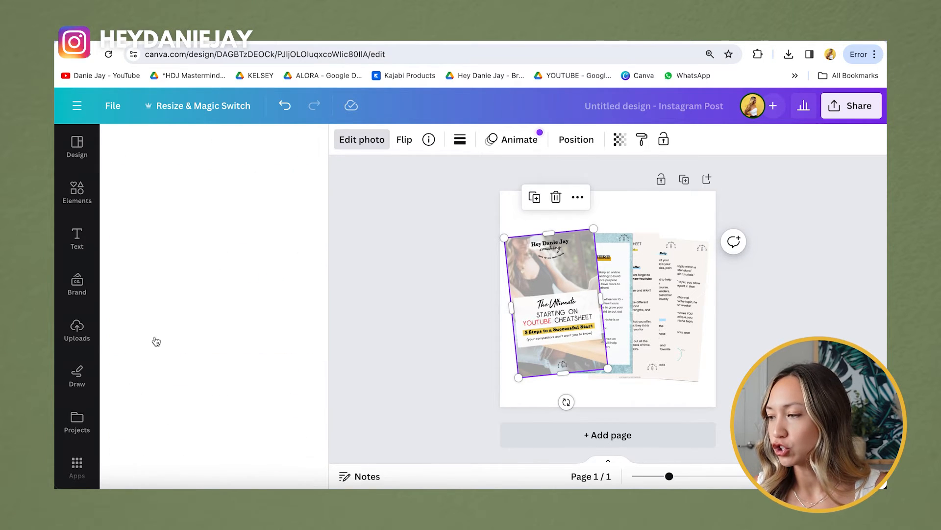
pyautogui.click(162, 289)
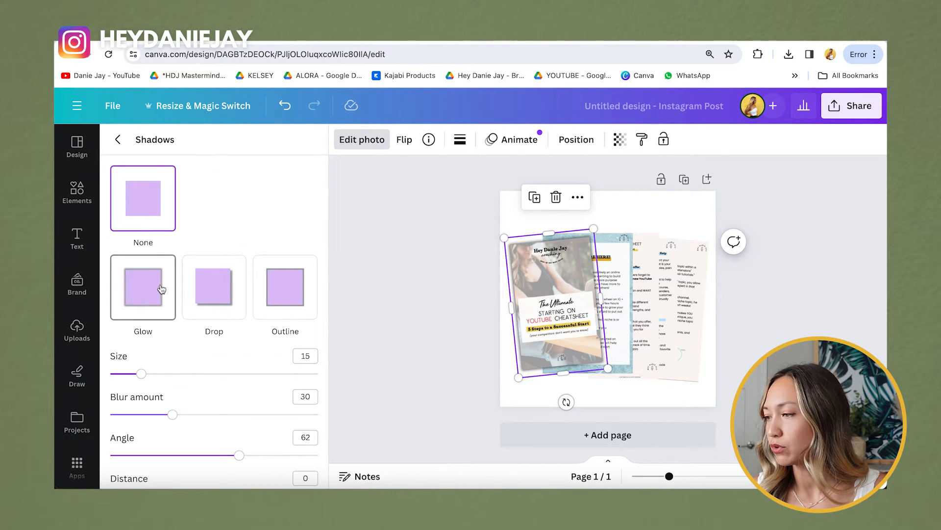
pyautogui.click(224, 296)
# Step: Add drop shadows to the middle and right pages, stretching the right page slightly wider
pyautogui.click(631, 294)
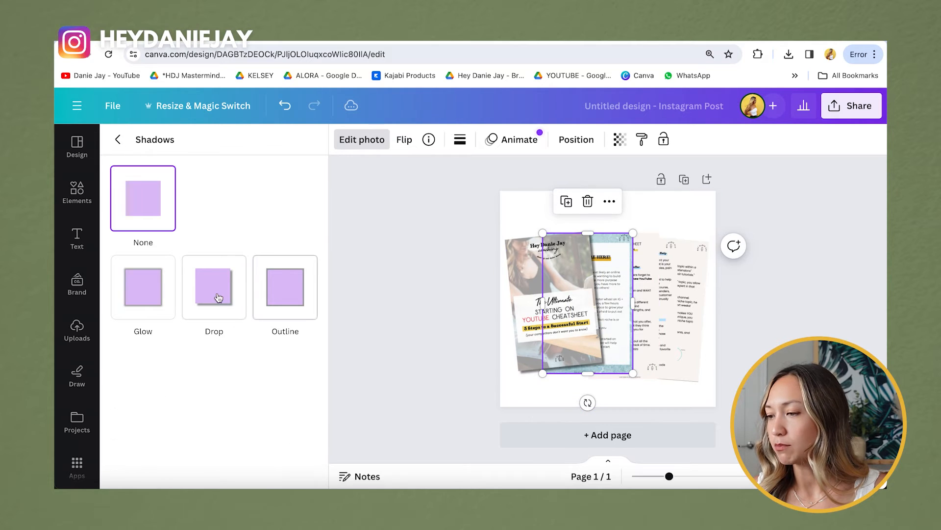
pyautogui.click(646, 277)
pyautogui.click(239, 300)
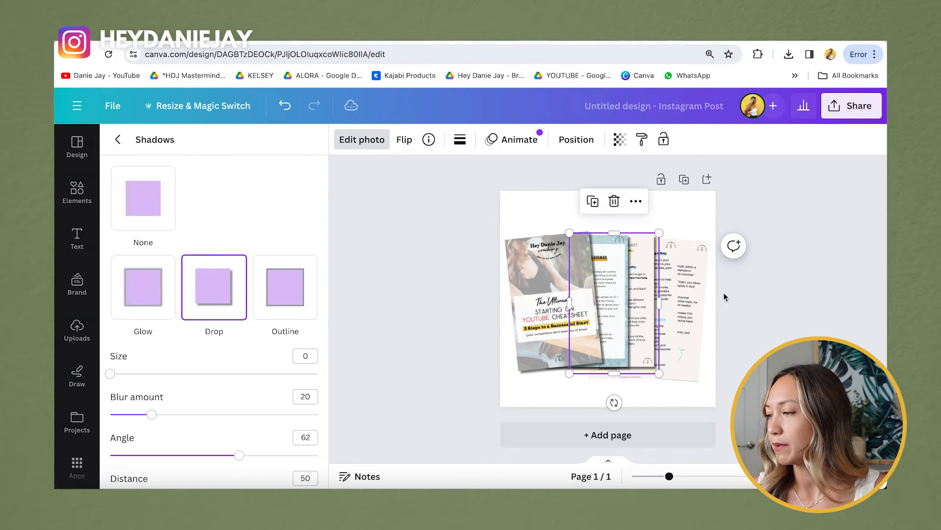
pyautogui.click(232, 294)
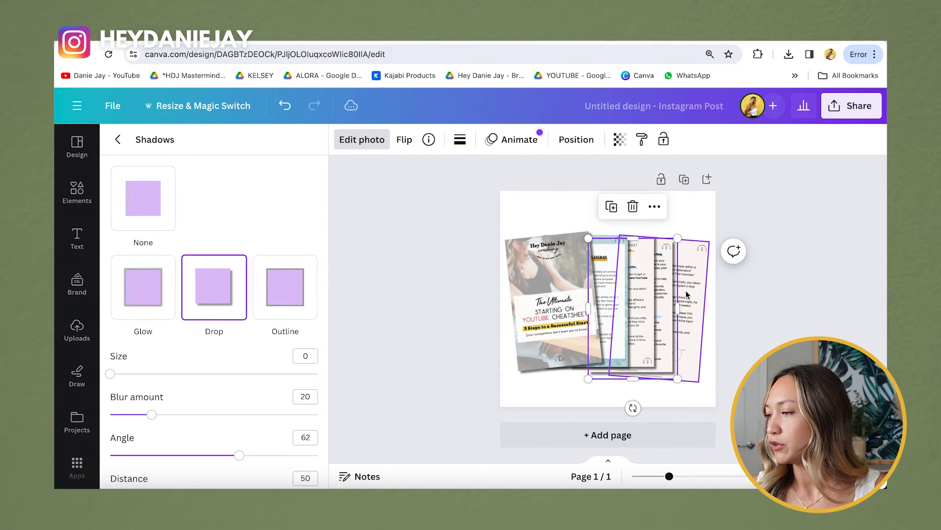
pyautogui.press('Tab')
pyautogui.click(232, 294)
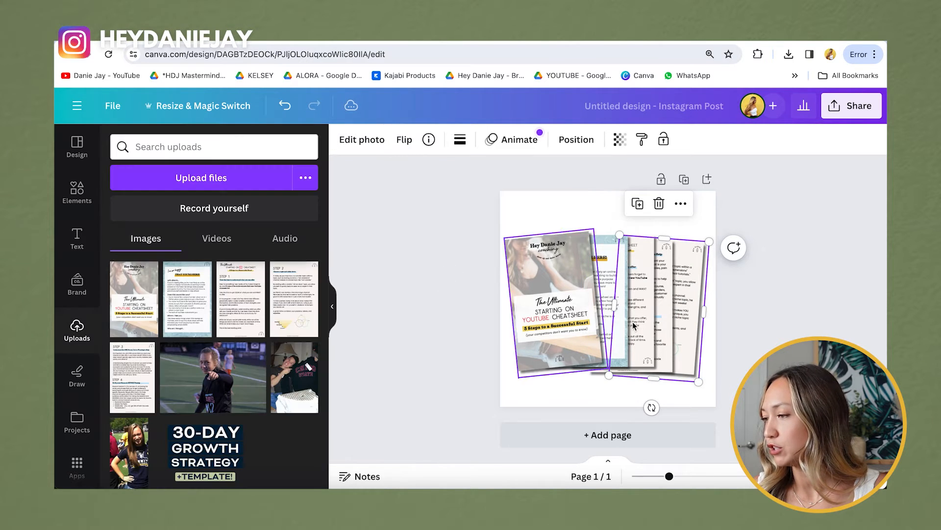
pyautogui.moveTo(611, 301); pyautogui.dragTo(608, 299)
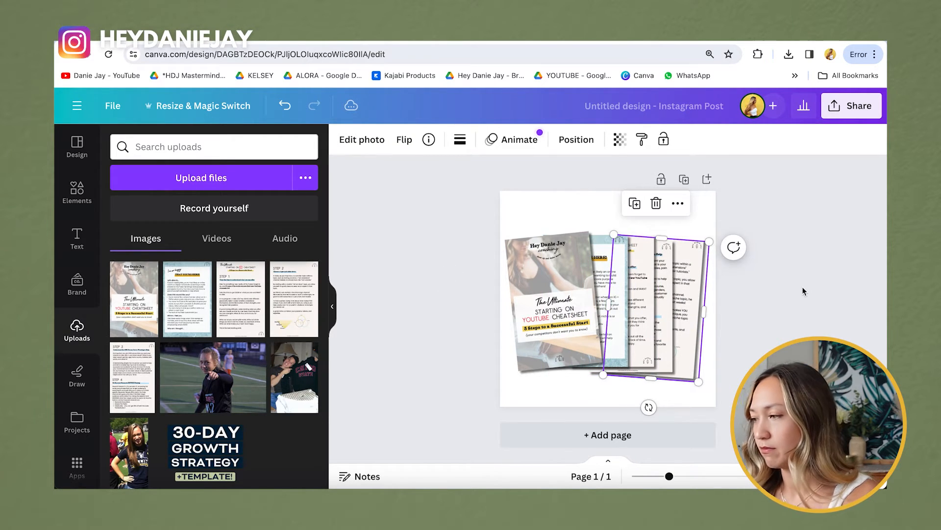
pyautogui.click(816, 273)
# Step: Move the blue Let's dive in page up and tilt the Step 1 page to 9 degrees
pyautogui.click(601, 254)
pyautogui.click(631, 273)
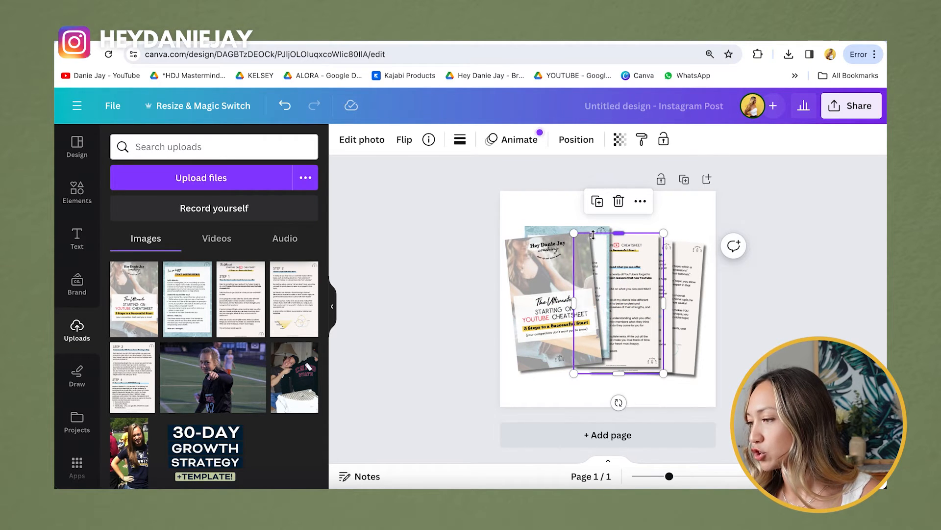
pyautogui.click(534, 218)
pyautogui.moveTo(541, 226)
pyautogui.mouseDown()
pyautogui.moveTo(532, 198)
pyautogui.moveTo(563, 237)
pyautogui.moveTo(547, 236)
pyautogui.mouseUp()
pyautogui.click(632, 313)
pyautogui.moveTo(619, 399); pyautogui.dragTo(601, 403)
pyautogui.moveTo(641, 308); pyautogui.dragTo(680, 309)
# Step: Adjust the front cover's tilt and straighten it beside the blue page
pyautogui.click(662, 310)
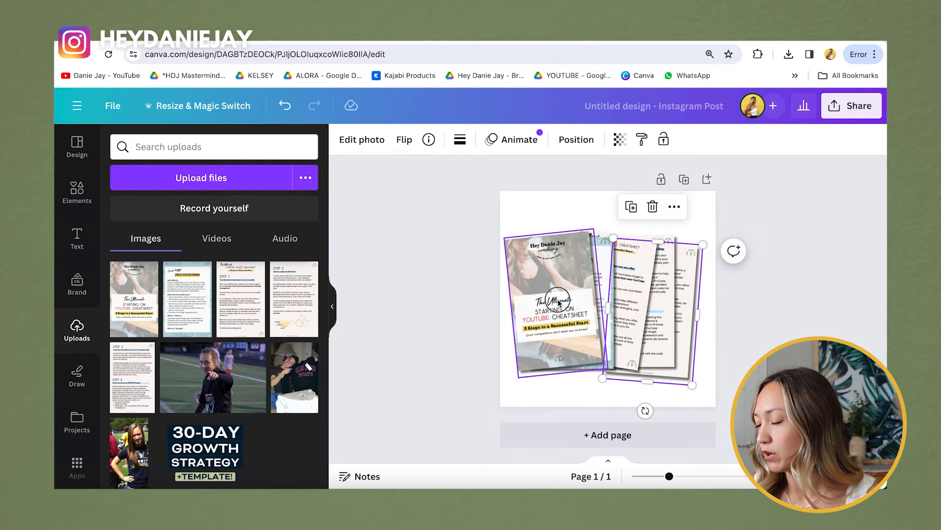
pyautogui.moveTo(608, 394)
pyautogui.mouseDown()
pyautogui.moveTo(617, 392)
pyautogui.moveTo(610, 404)
pyautogui.mouseUp()
pyautogui.click(552, 328)
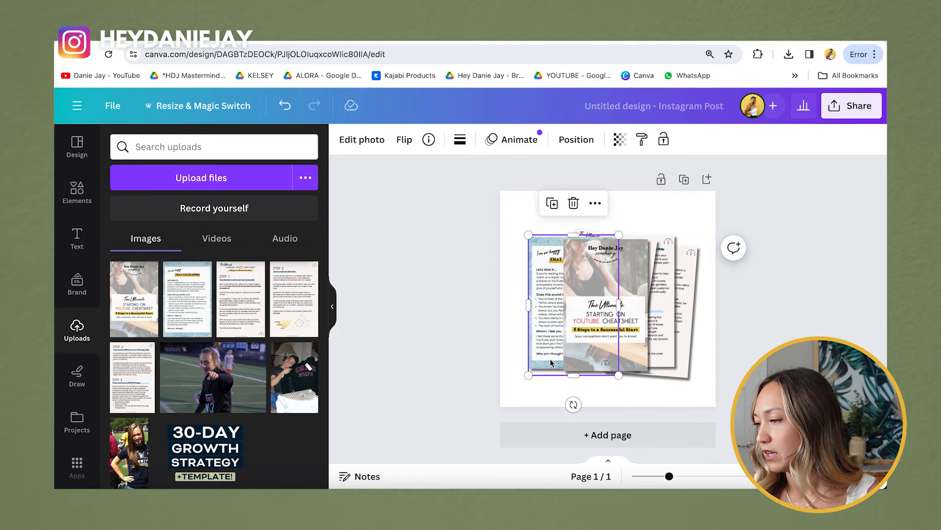
pyautogui.moveTo(600, 412); pyautogui.dragTo(592, 410)
pyautogui.click(551, 343)
pyautogui.click(548, 369)
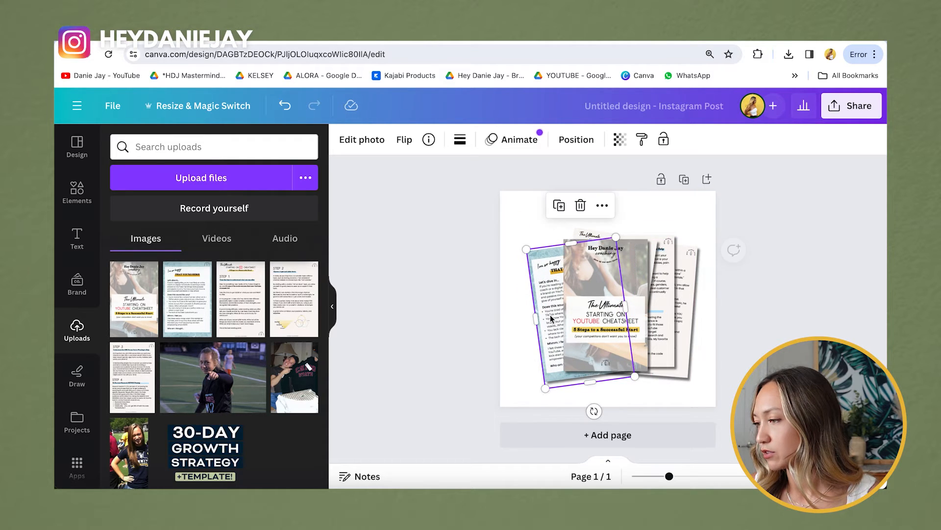
# Step: Fan The Ultimate page out on the left, tilted about -16 degrees
pyautogui.moveTo(653, 248); pyautogui.dragTo(598, 265)
pyautogui.moveTo(539, 416); pyautogui.dragTo(586, 419)
pyautogui.moveTo(517, 308); pyautogui.dragTo(528, 306)
pyautogui.click(788, 253)
pyautogui.click(523, 331)
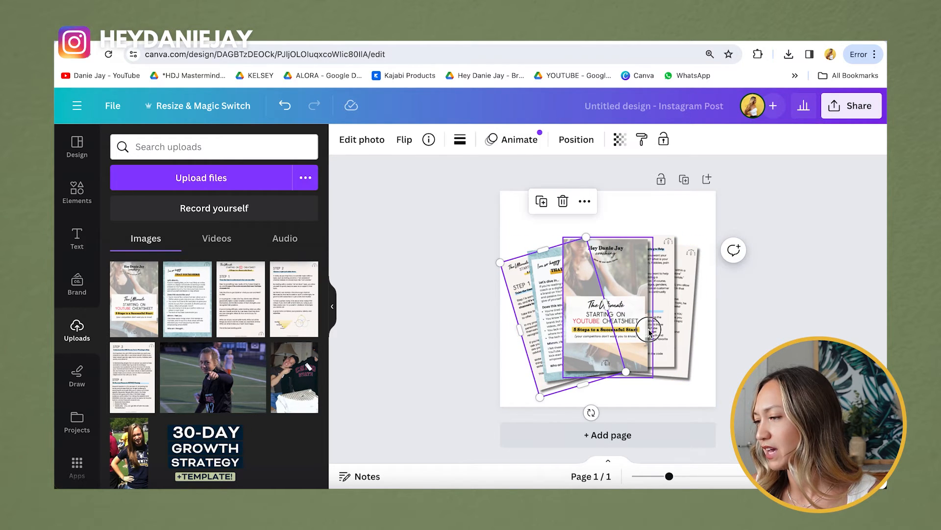
# Step: Select all the cheatsheet pages and move the stack up and to the right
pyautogui.moveTo(472, 334); pyautogui.dragTo(714, 328)
pyautogui.moveTo(632, 335); pyautogui.dragTo(643, 323)
pyautogui.click(785, 331)
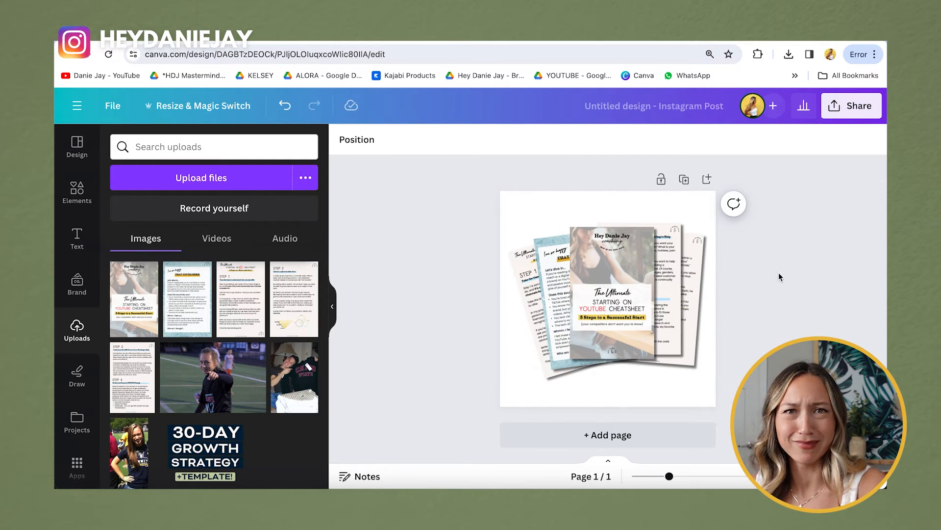
pyautogui.click(851, 106)
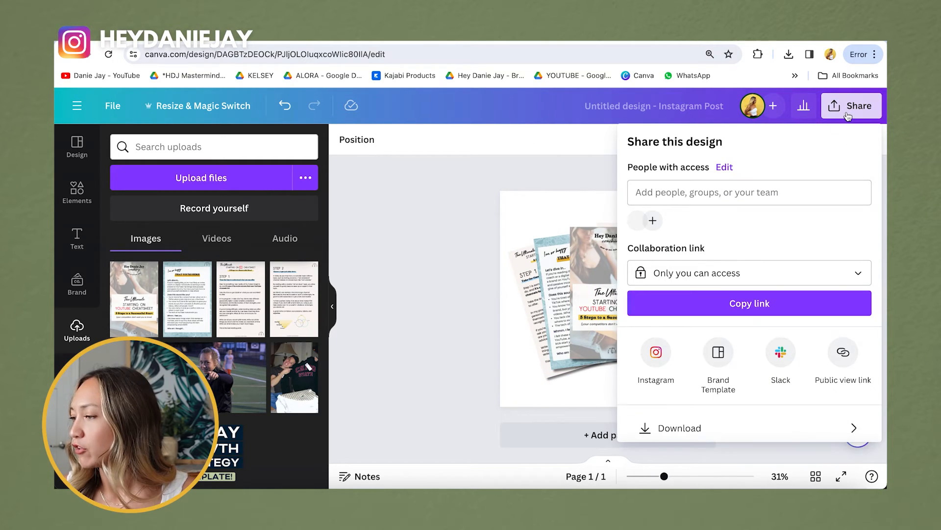
# Step: Export the fanned mockup as a 683 KB transparent-background PNG, then go to Canva's home tab
pyautogui.click(698, 426)
pyautogui.click(686, 271)
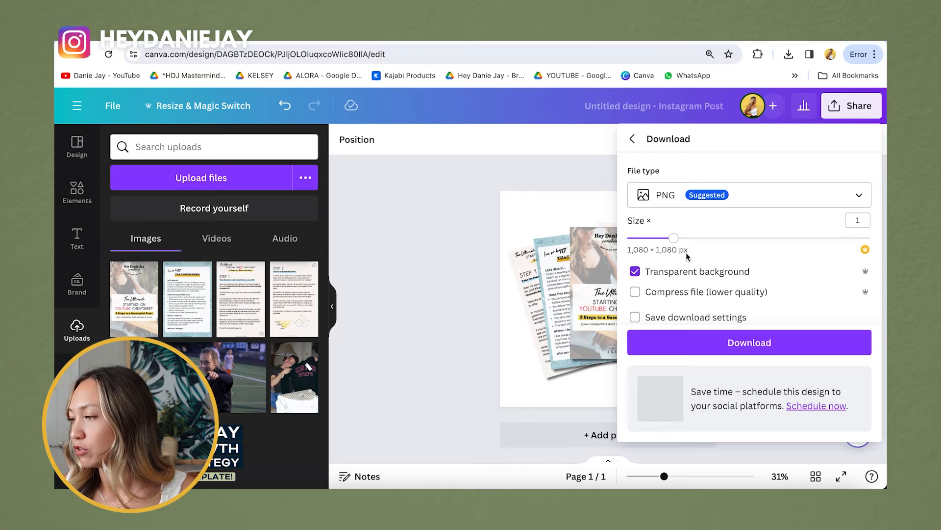
pyautogui.click(729, 342)
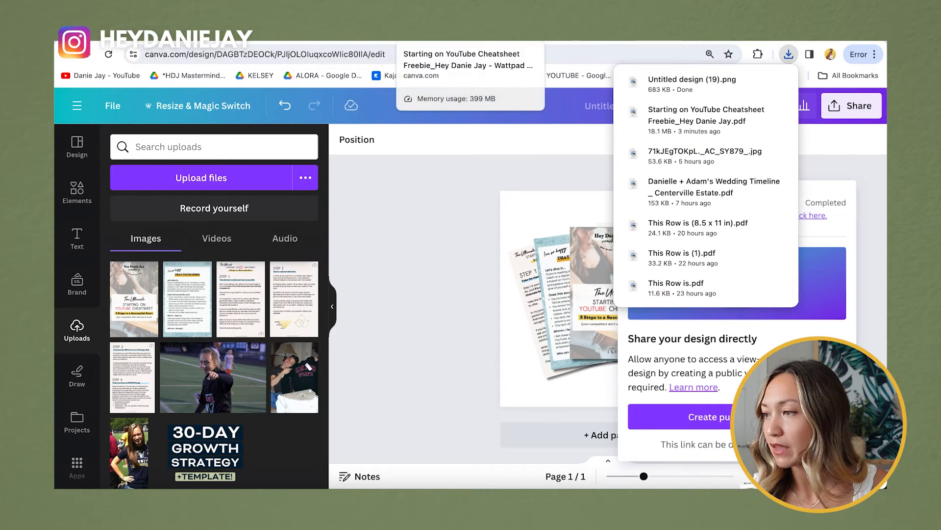
pyautogui.click(353, 31)
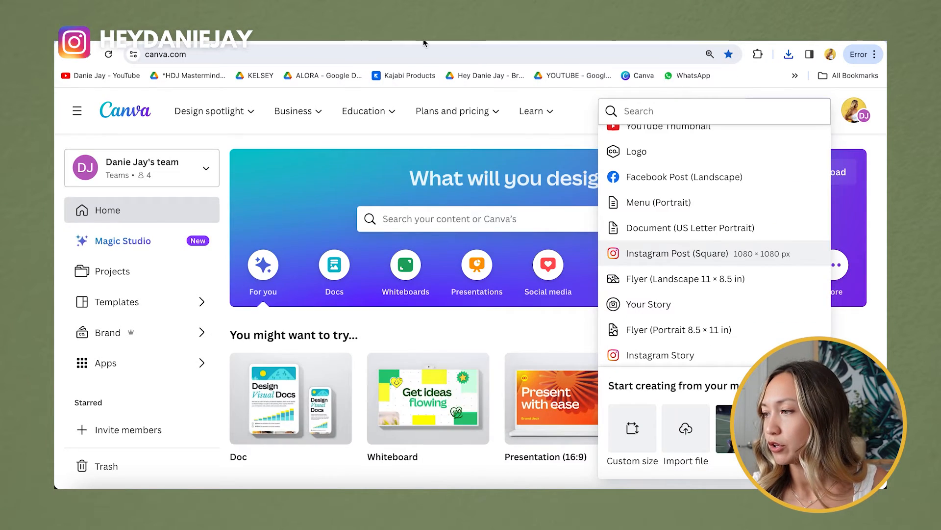
# Step: Upload the cheatsheet mockup PNG into the hero's image block beside the opt-in form
pyautogui.click(471, 40)
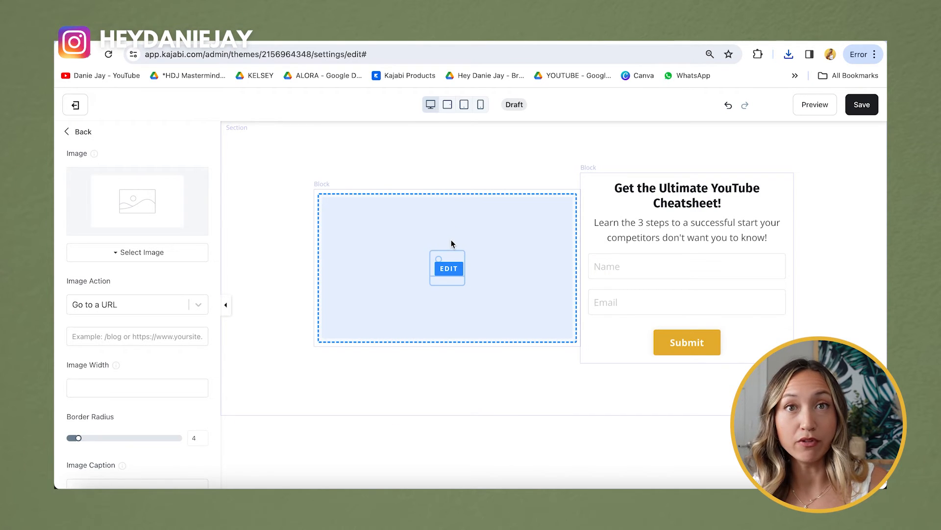
pyautogui.click(157, 252)
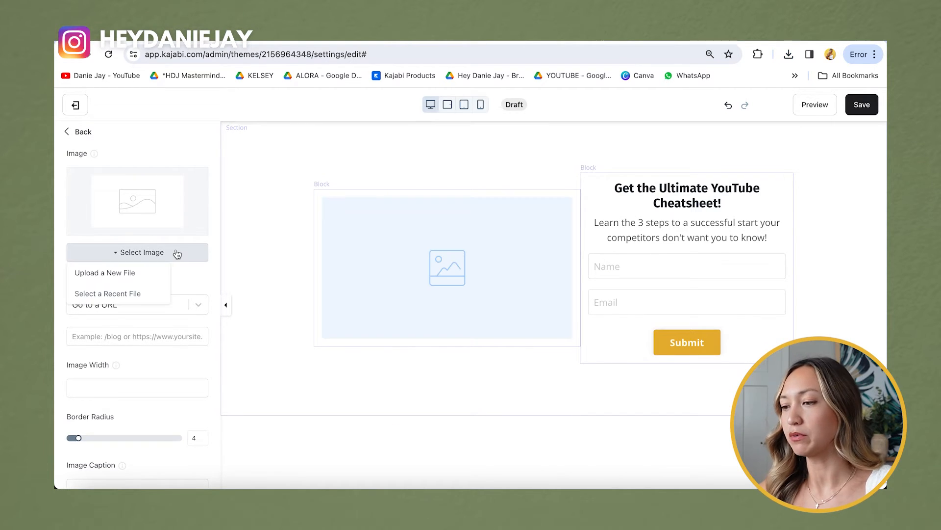
pyautogui.click(144, 273)
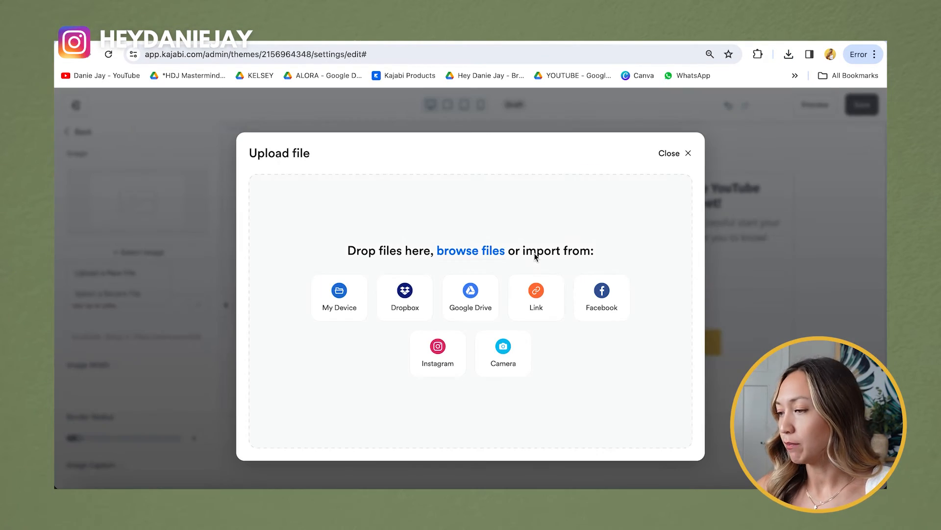
pyautogui.click(325, 308)
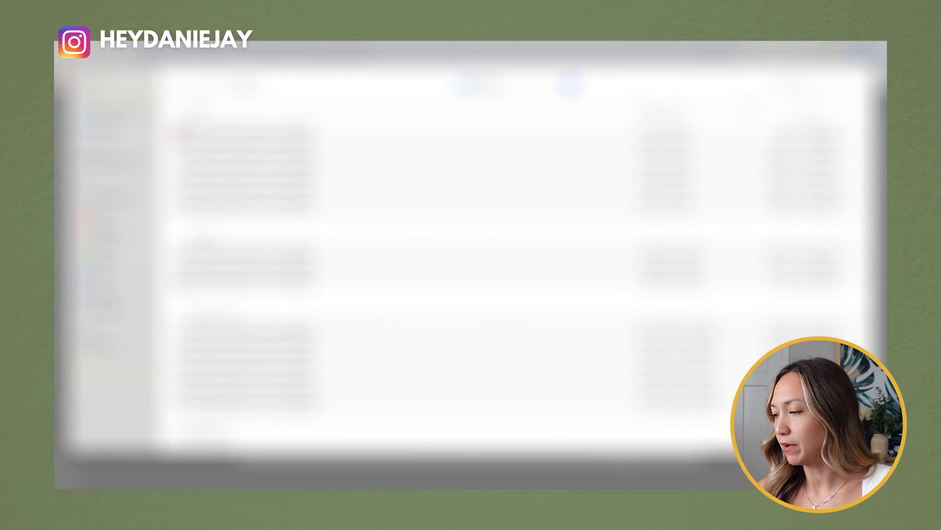
pyautogui.click(744, 480)
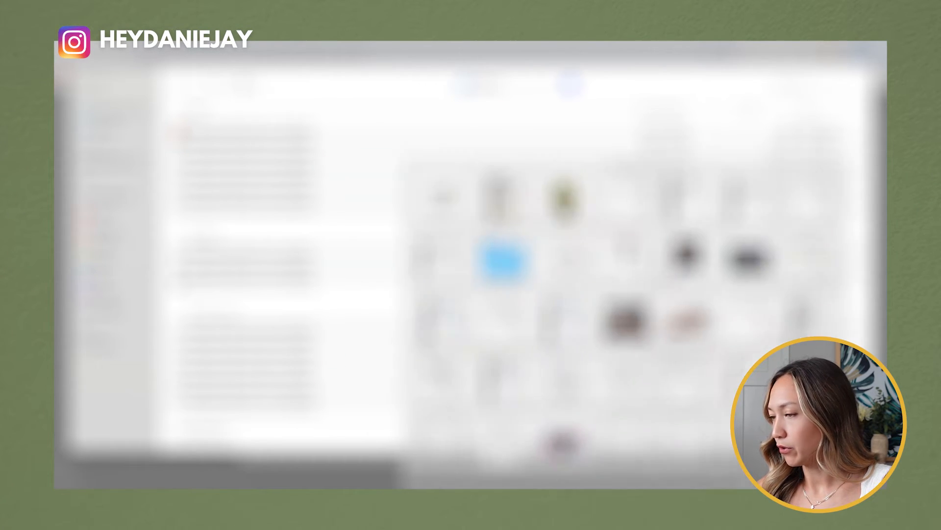
pyautogui.moveTo(381, 133); pyautogui.dragTo(396, 223)
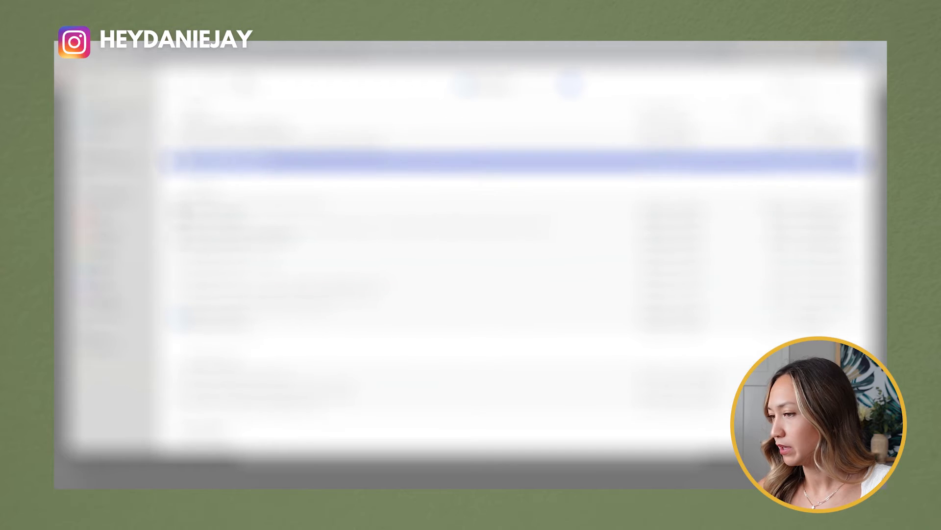
pyautogui.press('Return')
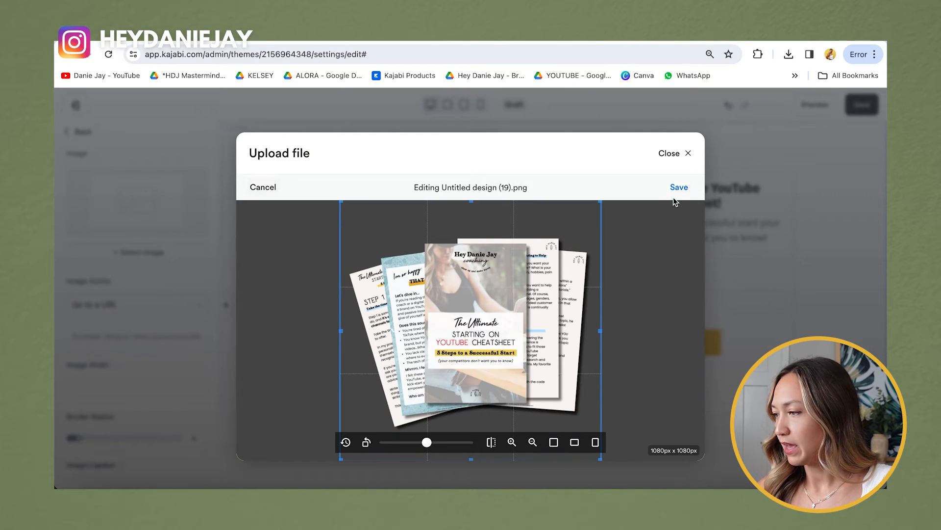
pyautogui.click(679, 188)
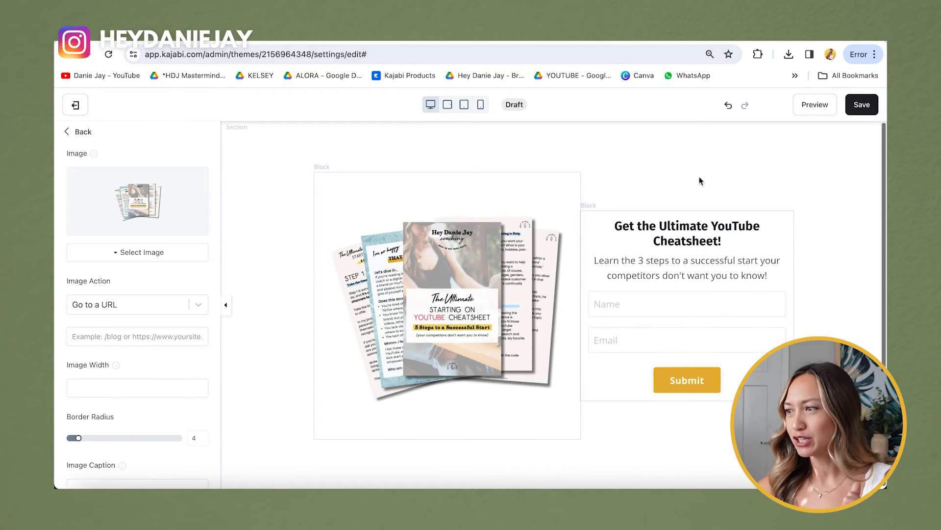
pyautogui.click(693, 140)
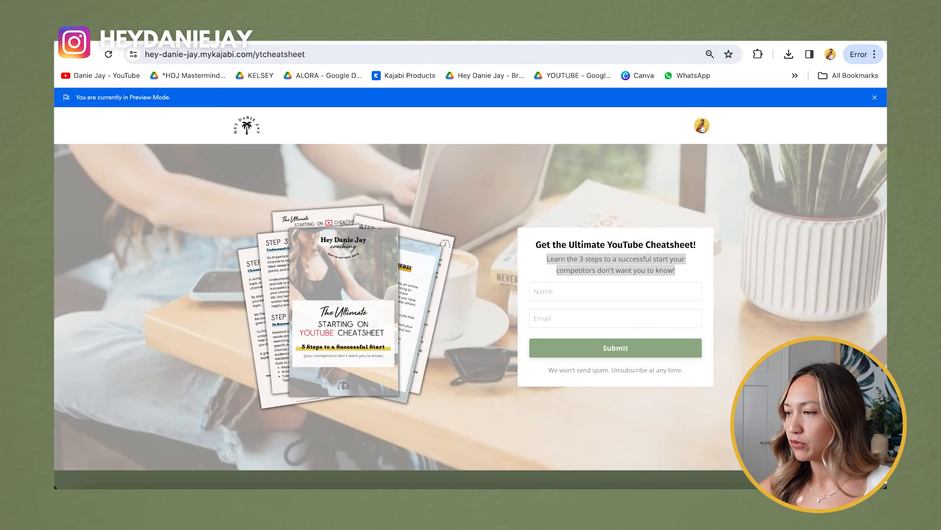
# Step: Set the hero section's background media type to Image
pyautogui.click(461, 41)
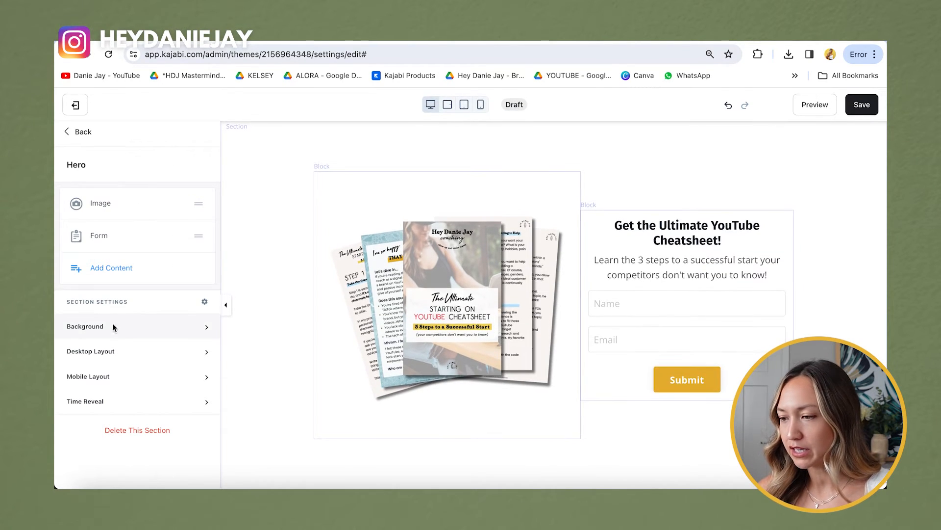
pyautogui.click(120, 132)
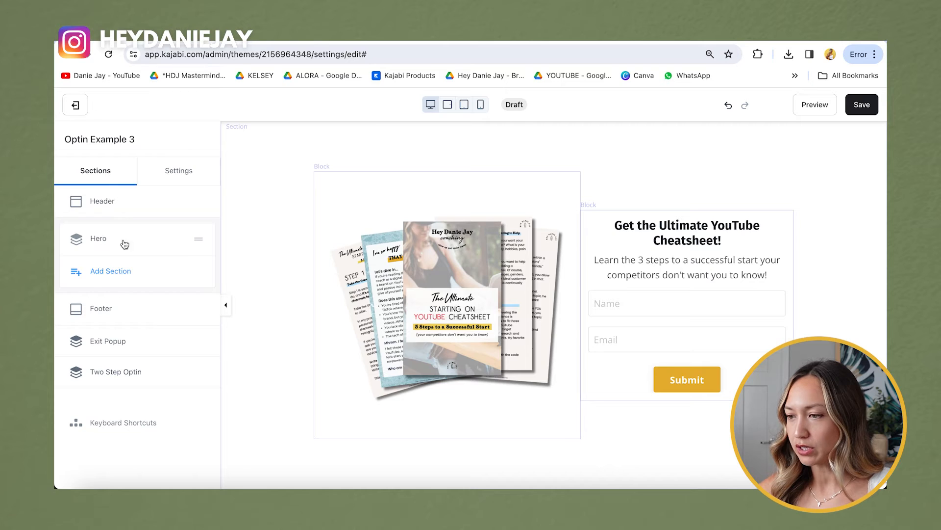
pyautogui.click(104, 240)
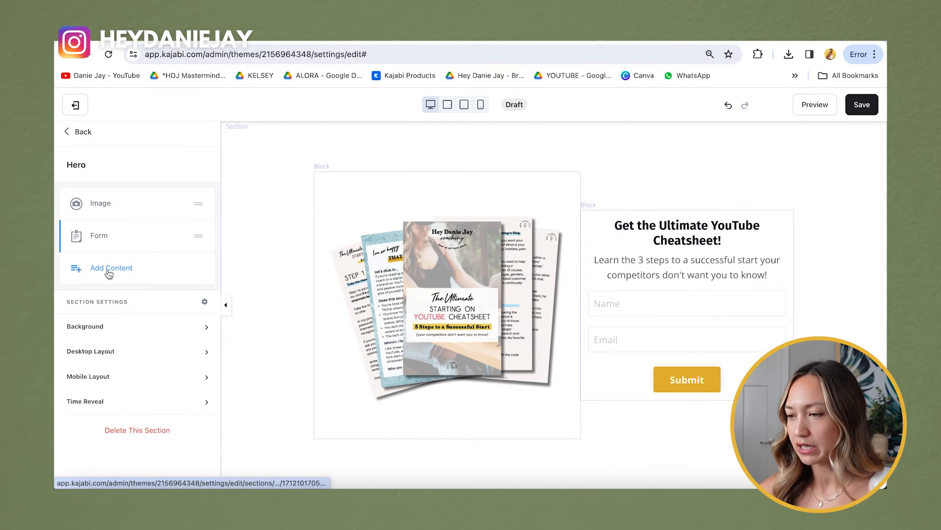
pyautogui.click(201, 329)
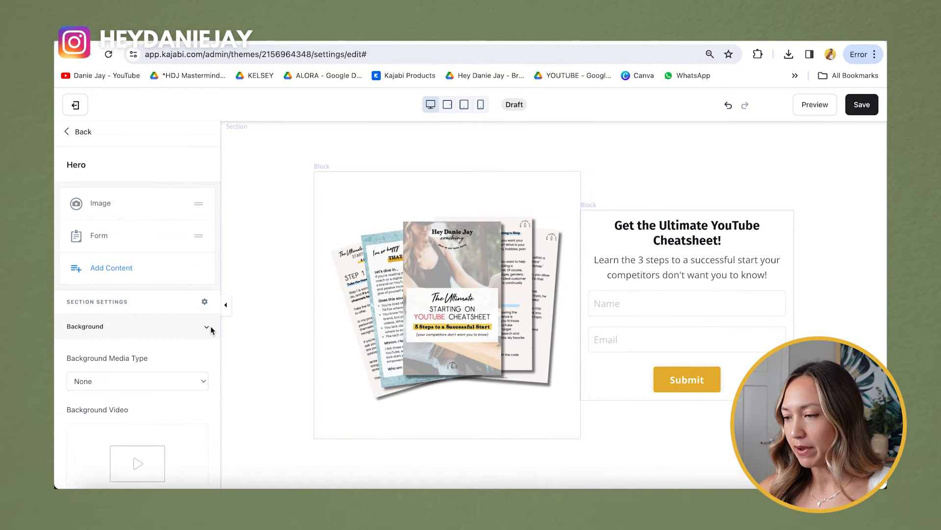
pyautogui.scroll(-3, 163, 365)
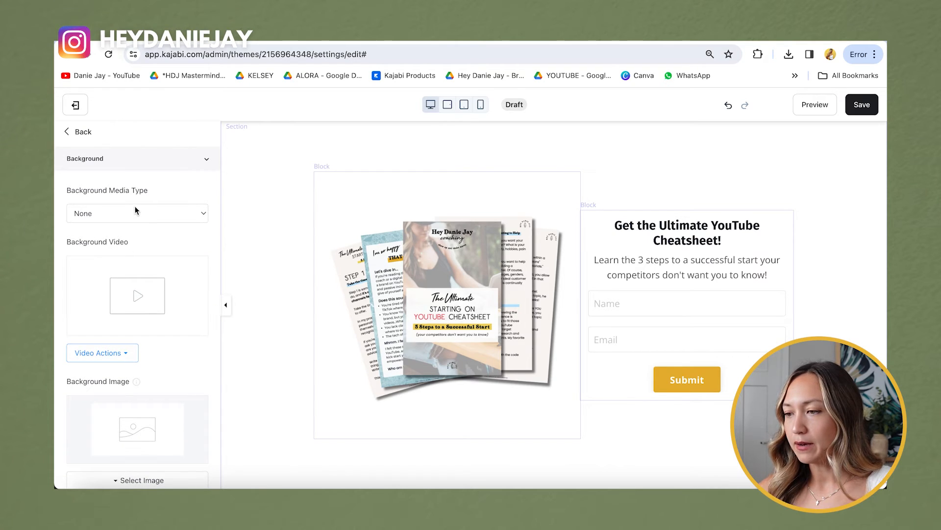
pyautogui.click(135, 212)
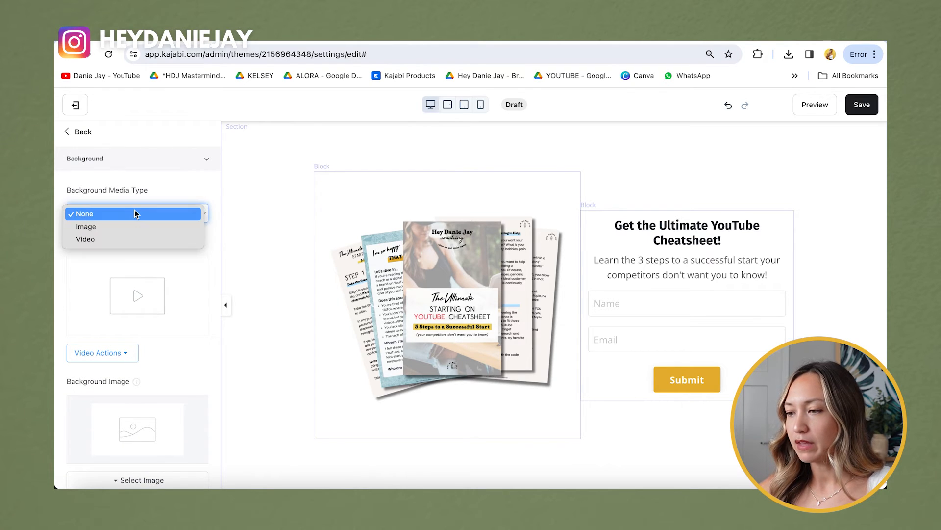
pyautogui.click(101, 227)
# Step: Upload Kajabi Backgrounds.png as the hero's marble background image
pyautogui.scroll(-2, 133, 333)
pyautogui.scroll(-1, 145, 388)
pyautogui.click(154, 372)
pyautogui.scroll(-1, 153, 373)
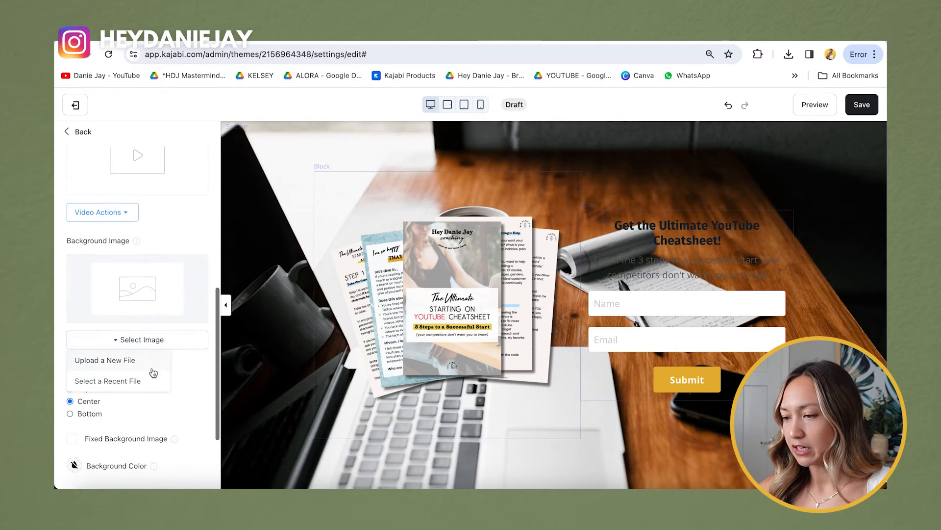
pyautogui.click(126, 368)
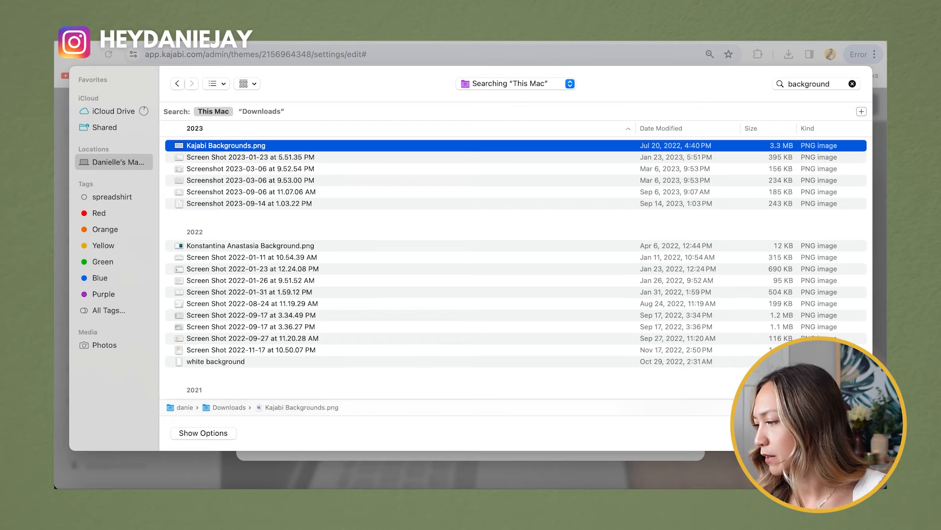
pyautogui.press('Return')
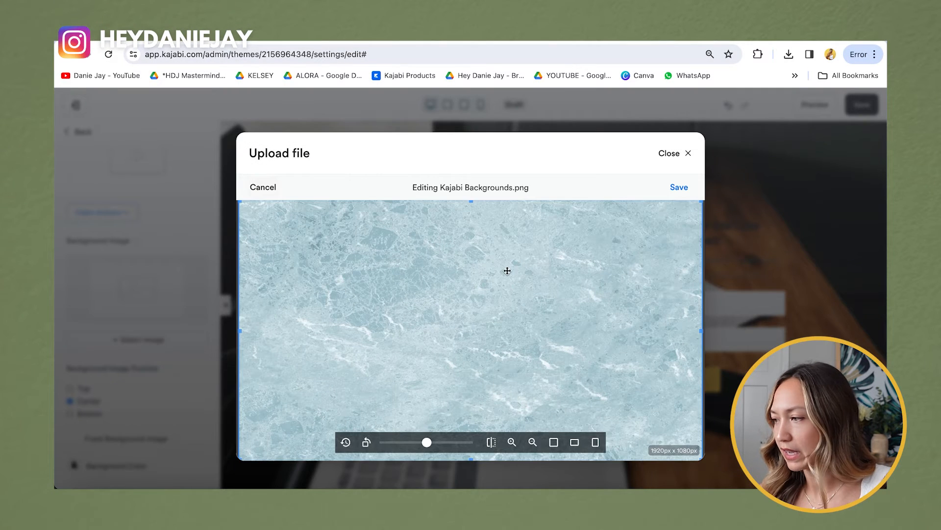
pyautogui.click(679, 187)
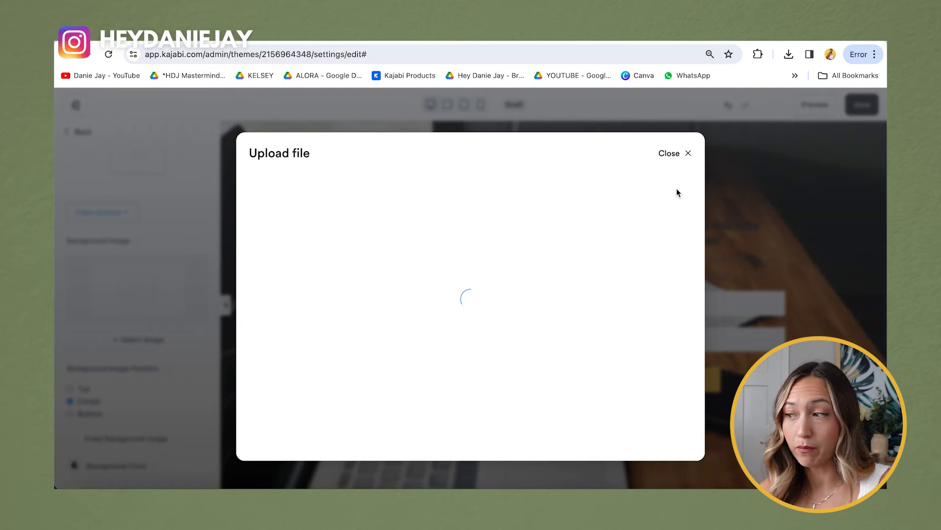
pyautogui.click(294, 444)
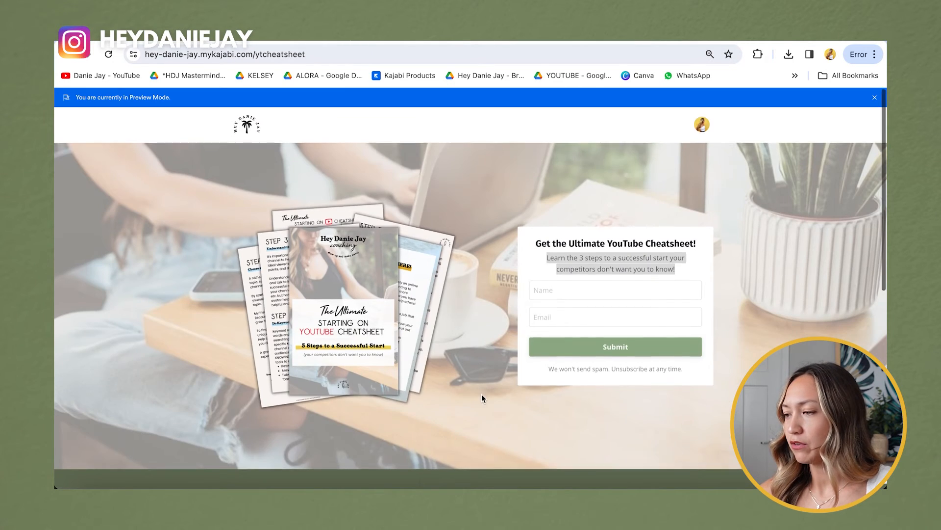
pyautogui.scroll(-10, 481, 393)
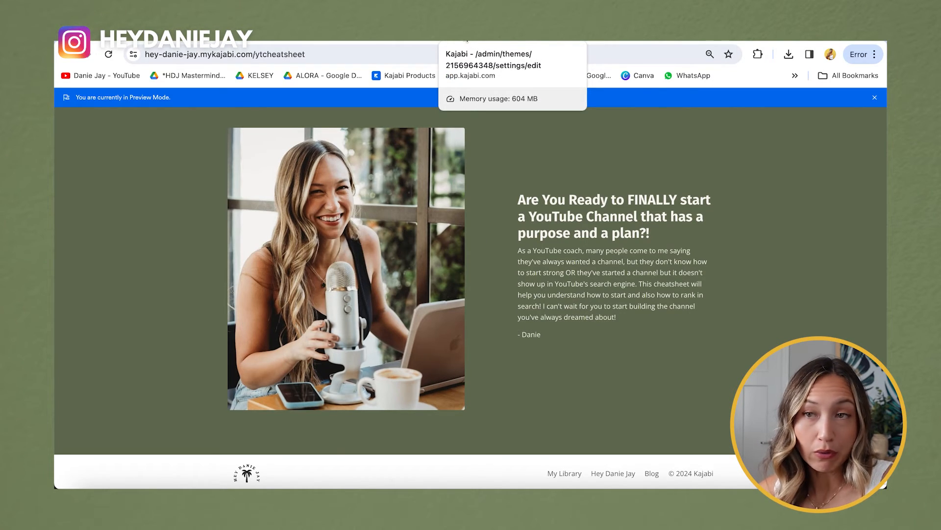
pyautogui.click(467, 41)
pyautogui.click(82, 132)
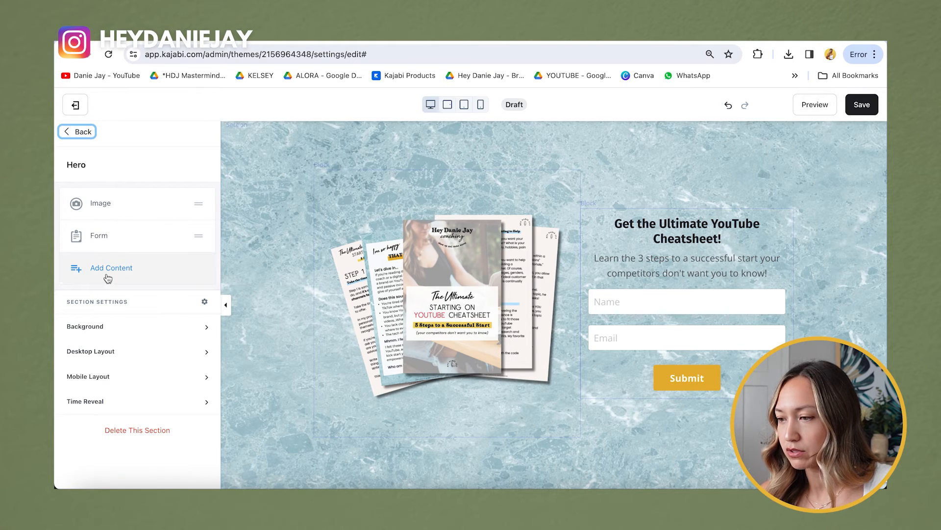
# Step: Add a Text & Image section from the Images group below the hero
pyautogui.click(77, 132)
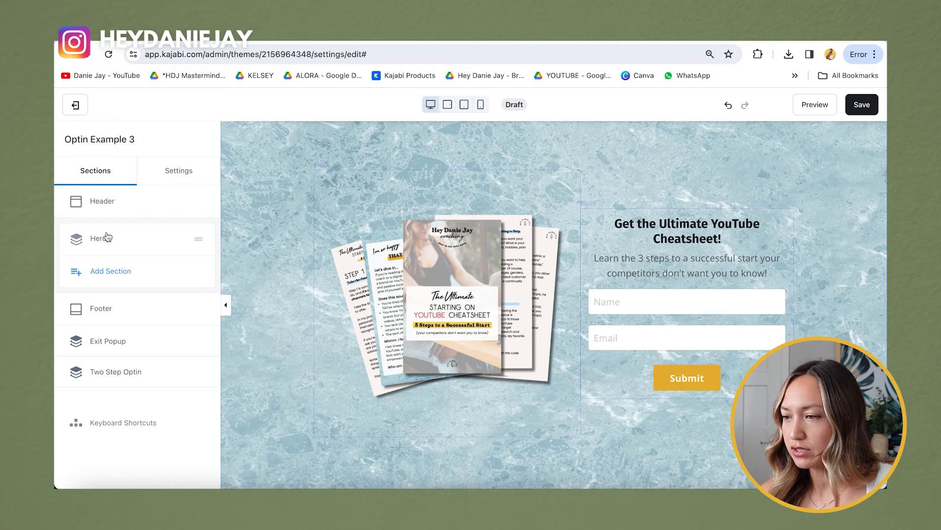
pyautogui.click(109, 271)
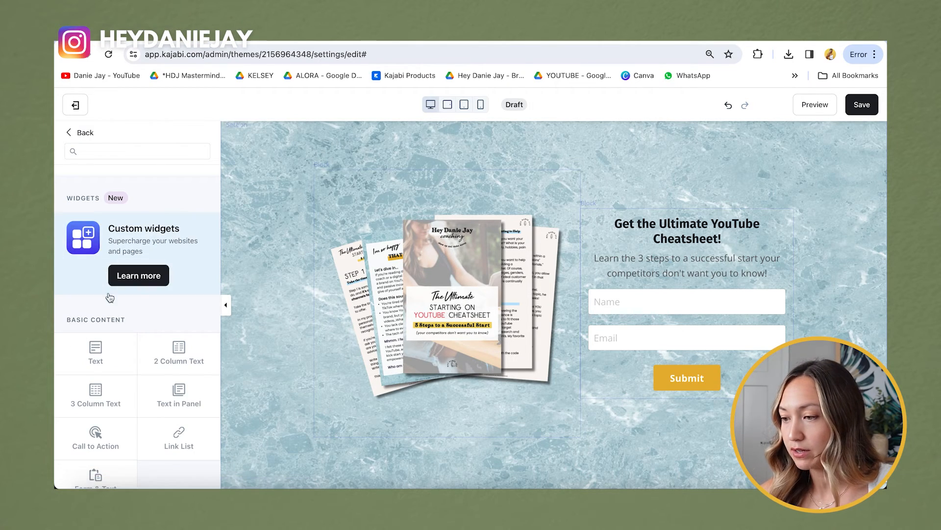
pyautogui.scroll(-2, 110, 298)
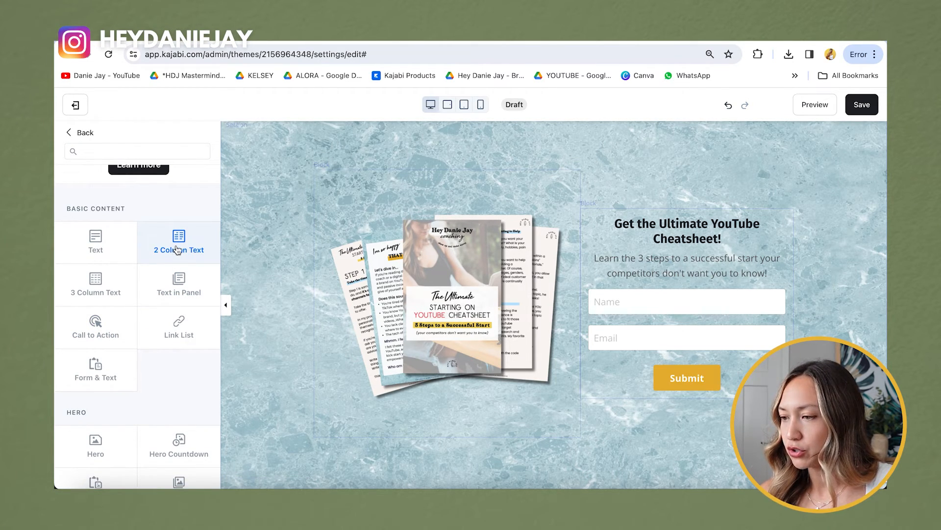
pyautogui.scroll(-10, 176, 250)
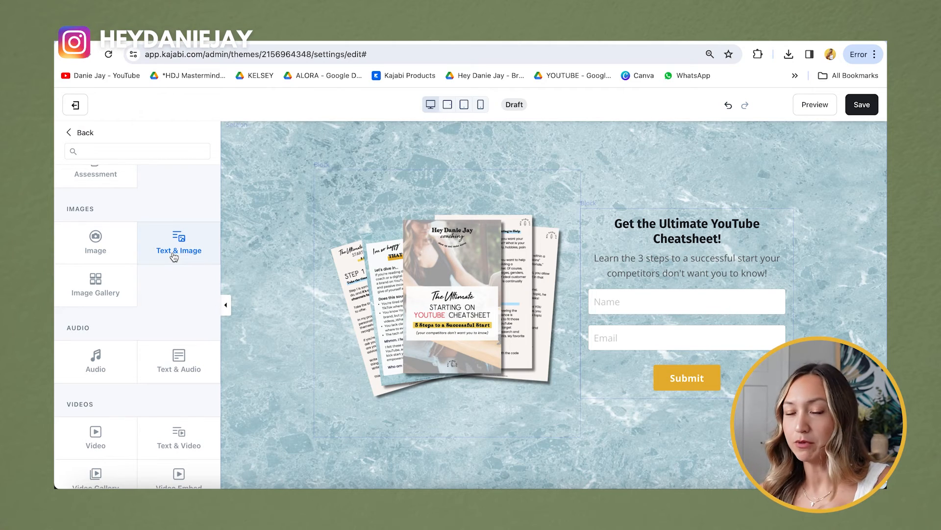
pyautogui.click(177, 253)
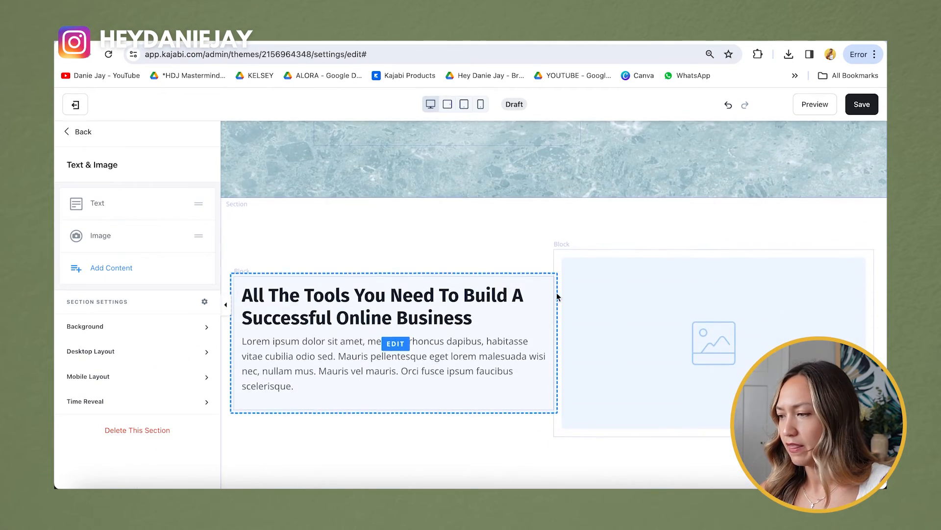
# Step: Check the new section's text block, then open its image block settings
pyautogui.click(434, 316)
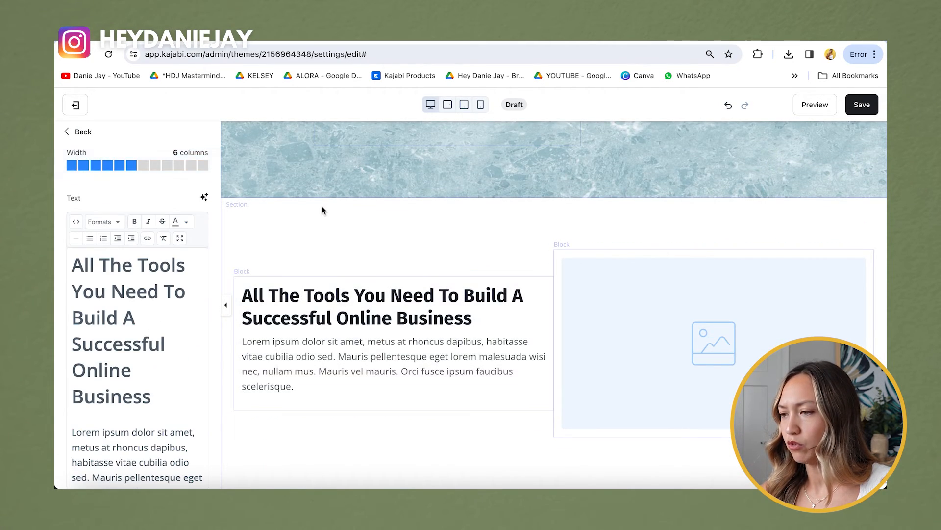
pyautogui.click(82, 132)
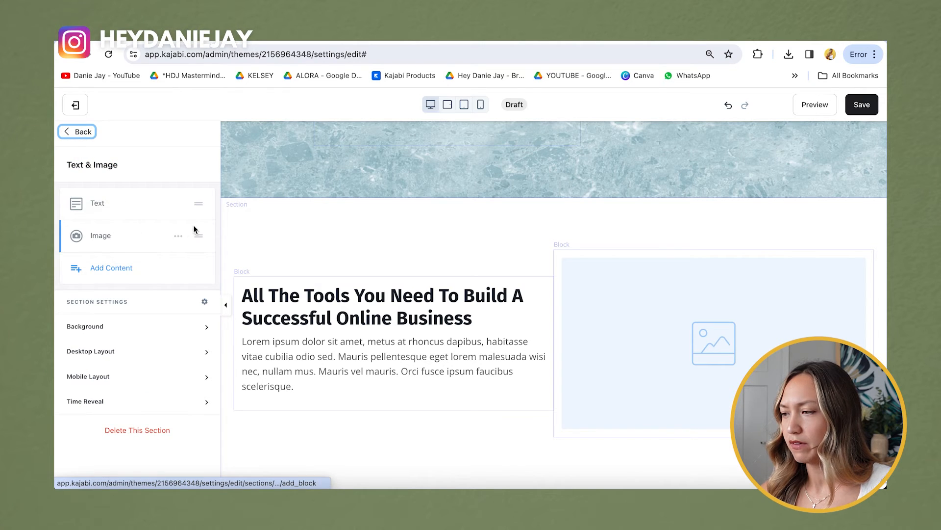
pyautogui.scroll(3, 405, 422)
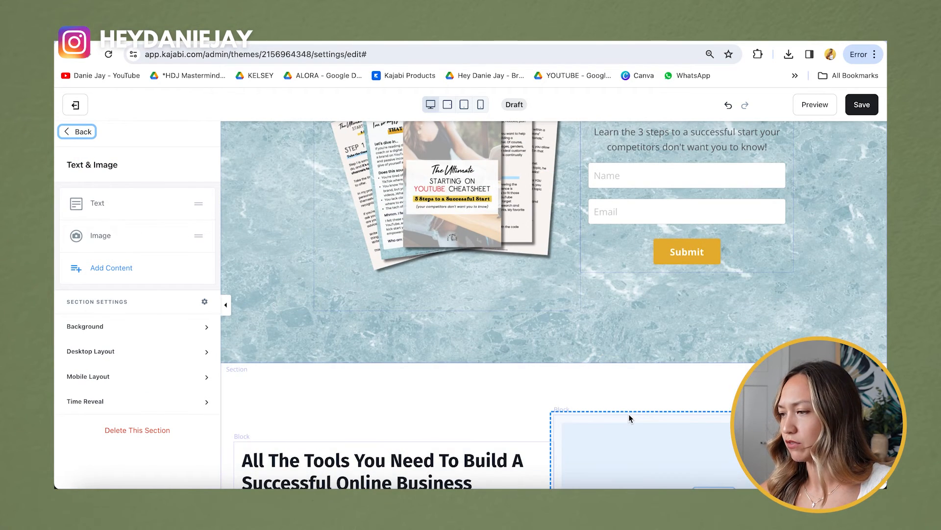
pyautogui.scroll(-3, 528, 229)
pyautogui.scroll(4, 452, 163)
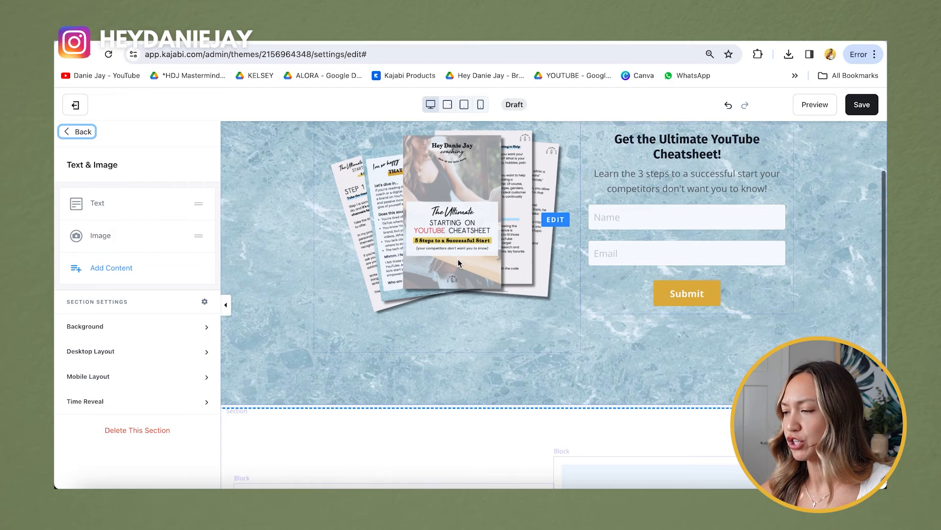
pyautogui.scroll(-4, 588, 309)
pyautogui.click(717, 364)
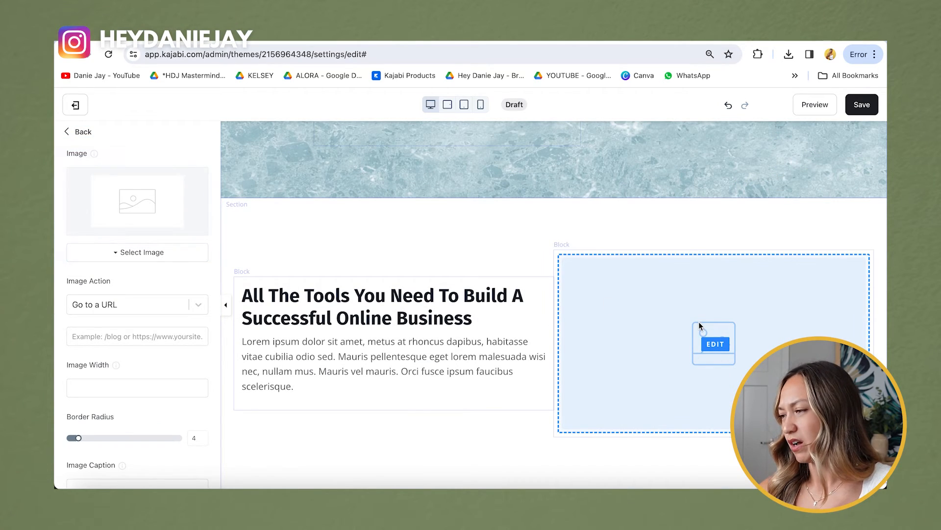
pyautogui.click(136, 260)
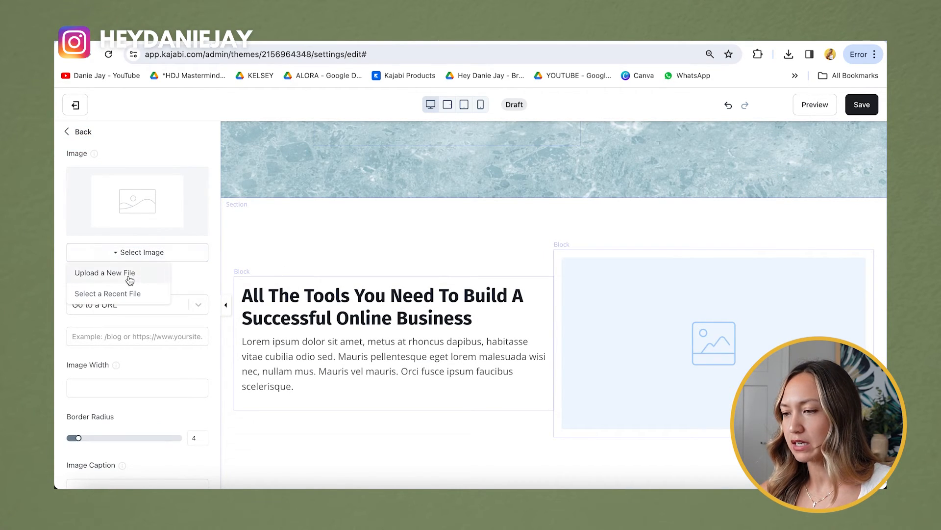
# Step: Upload the beach photo of the woman with a surfboard into the section's image block
pyautogui.click(128, 274)
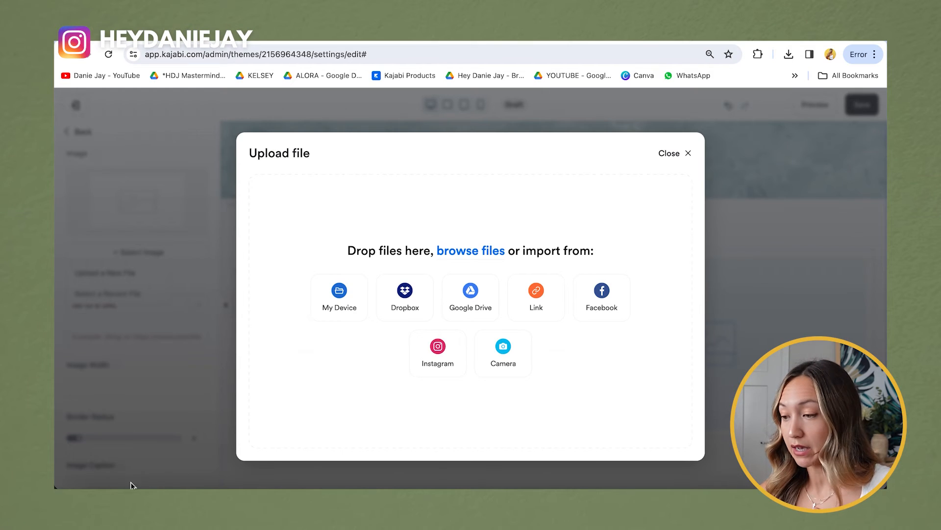
pyautogui.click(342, 293)
pyautogui.moveTo(671, 253); pyautogui.dragTo(267, 282)
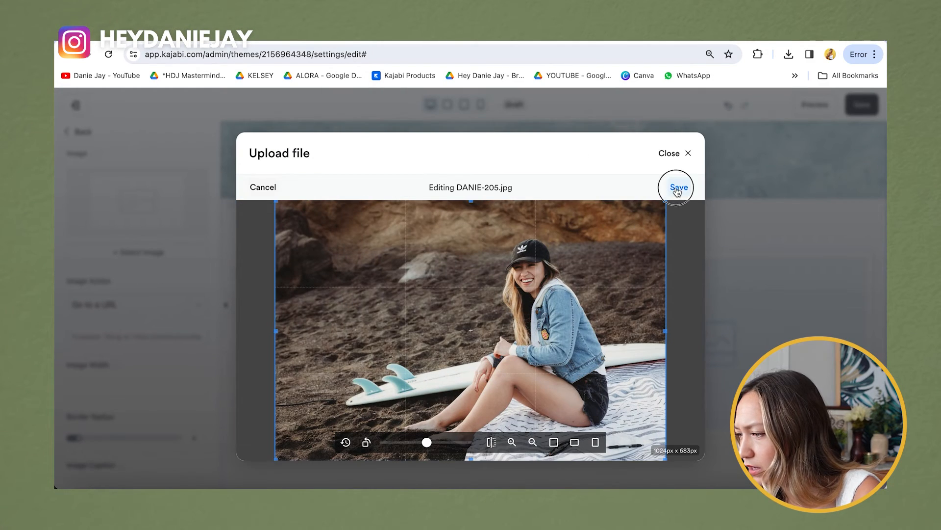
pyautogui.click(678, 189)
pyautogui.click(278, 444)
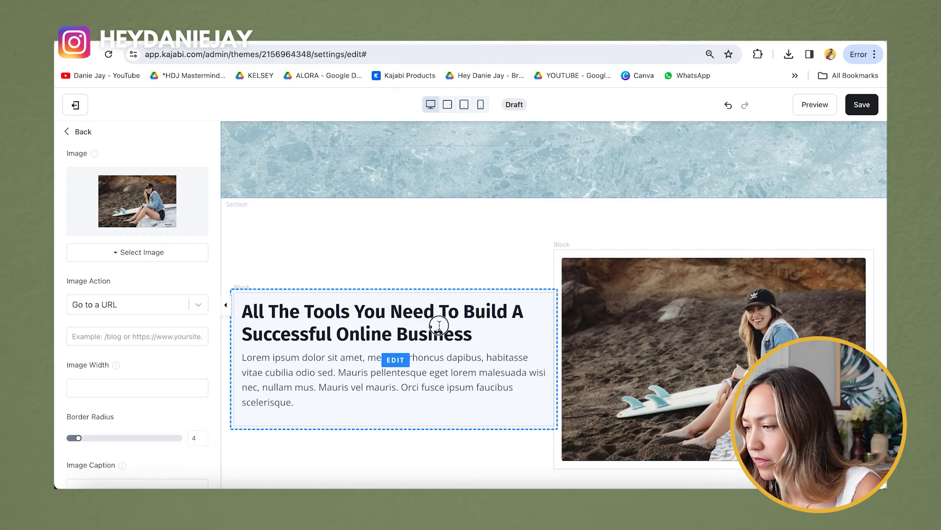
pyautogui.click(438, 324)
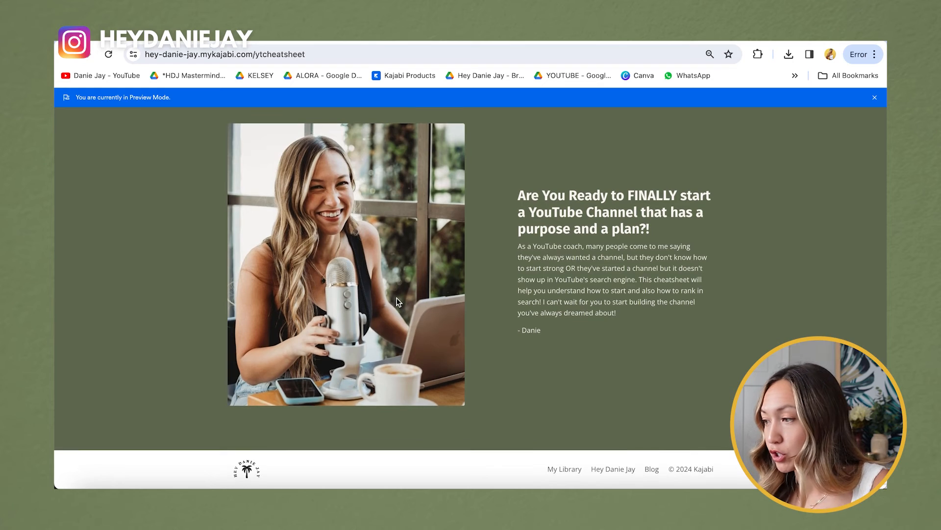
# Step: Replace the placeholder heading with the copied 'Are You Ready…' heading
pyautogui.tripleClick(608, 201)
pyautogui.hotkey('ctrl', 'c')
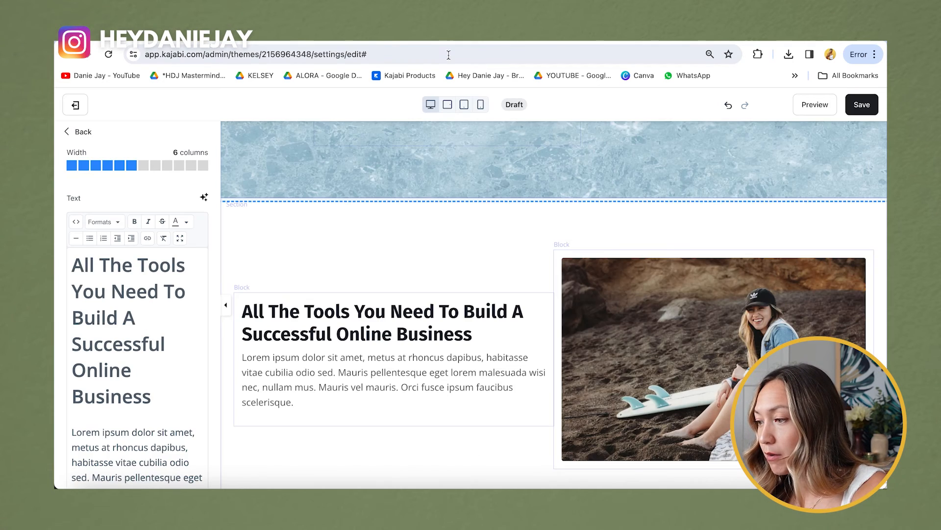
pyautogui.moveTo(145, 392); pyautogui.dragTo(69, 264)
pyautogui.hotkey('ctrl', 'v')
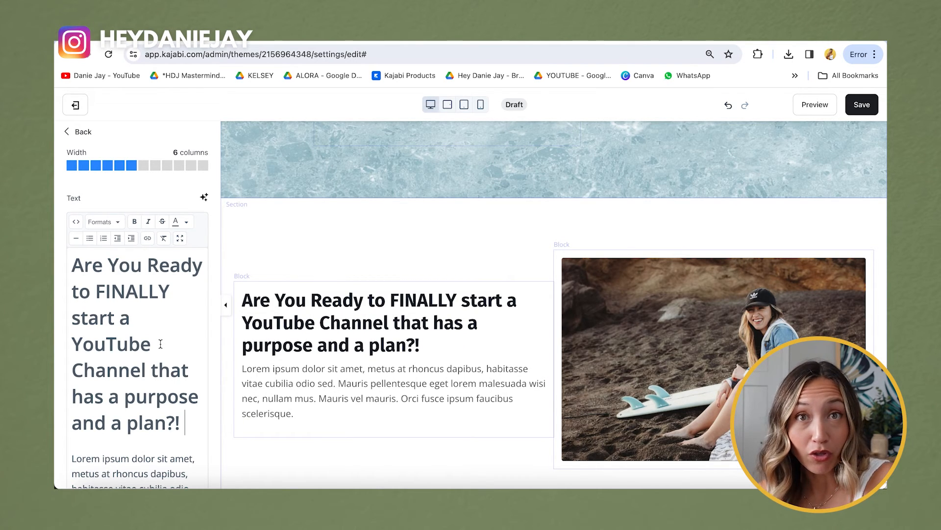
# Step: Paste the YouTube-coach cheatsheet intro, signed with the coach's name, over the lorem ipsum paragraph
pyautogui.scroll(-1, 291, 344)
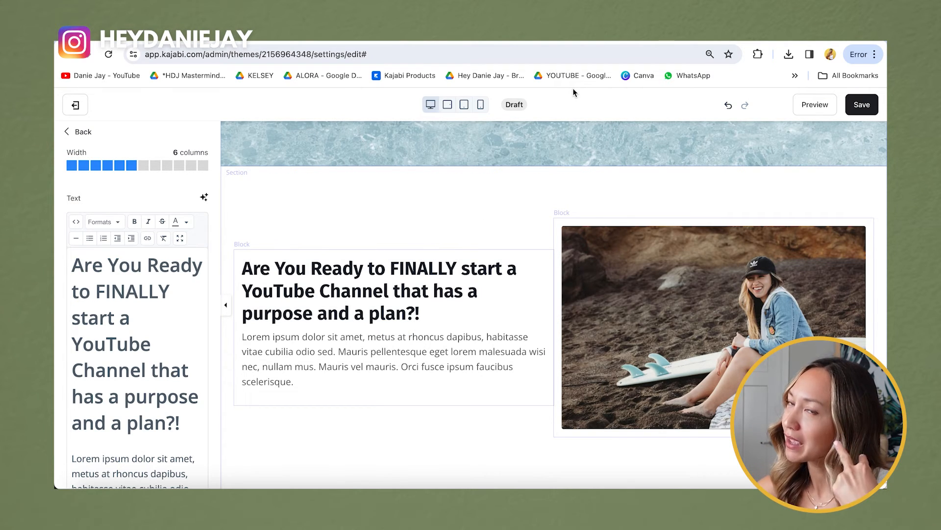
pyautogui.scroll(-3, 138, 344)
pyautogui.moveTo(162, 407); pyautogui.dragTo(68, 293)
pyautogui.write("As a YouTube coach, many people come to me saying they've always wanted a channel, but they don't know how to start strong OR they've started a channel but it doesn't show up in YouTube's search engine. This cheatsheet will help you understand how to start and also how to rank in search! I can't wait for you to start building the channel you've always dreamed about!")
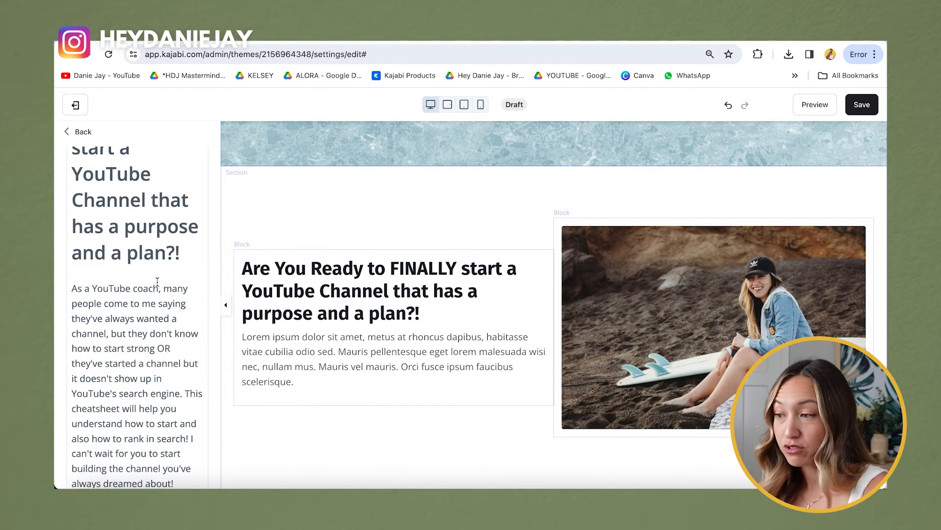
pyautogui.scroll(-2, 97, 320)
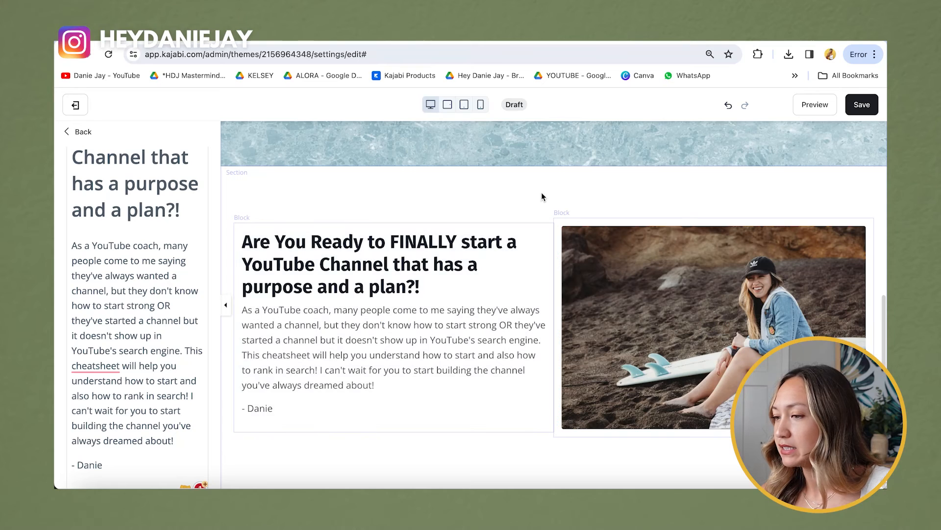
pyautogui.click(80, 131)
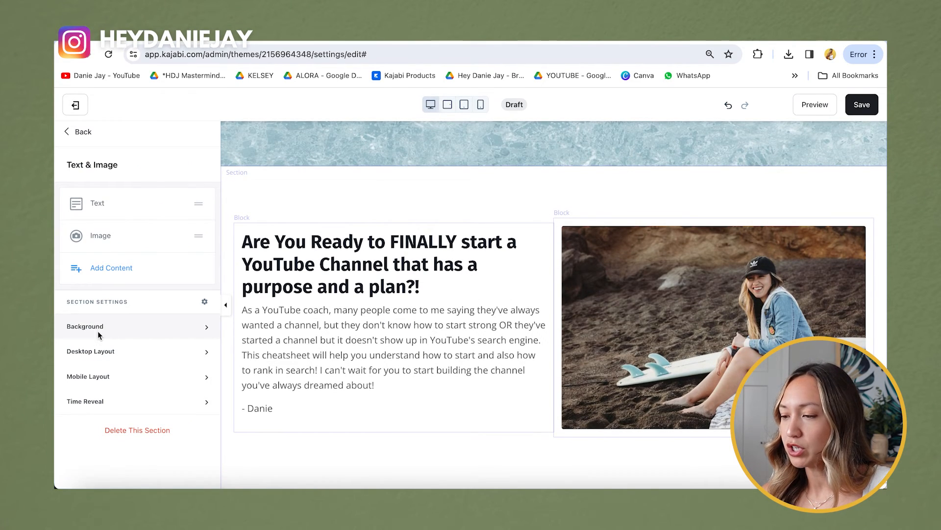
pyautogui.click(98, 331)
# Step: Set the section background to the tan preset C99D78, save, and go back to Landing Pages
pyautogui.scroll(-5, 167, 382)
pyautogui.scroll(-3, 166, 382)
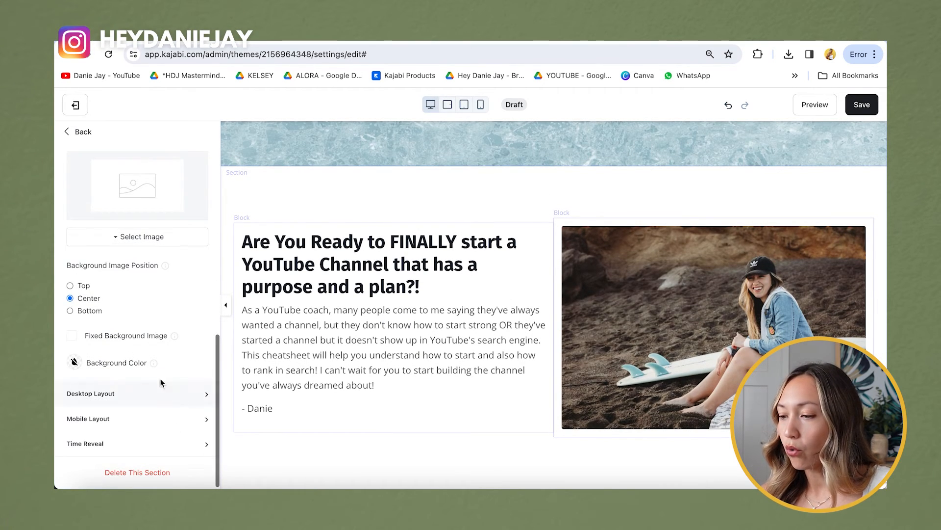
pyautogui.click(74, 363)
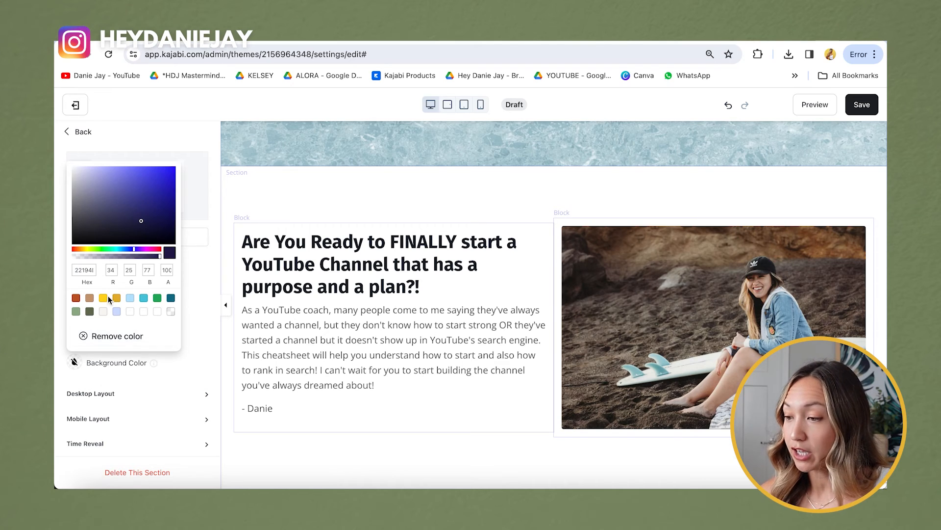
pyautogui.click(90, 298)
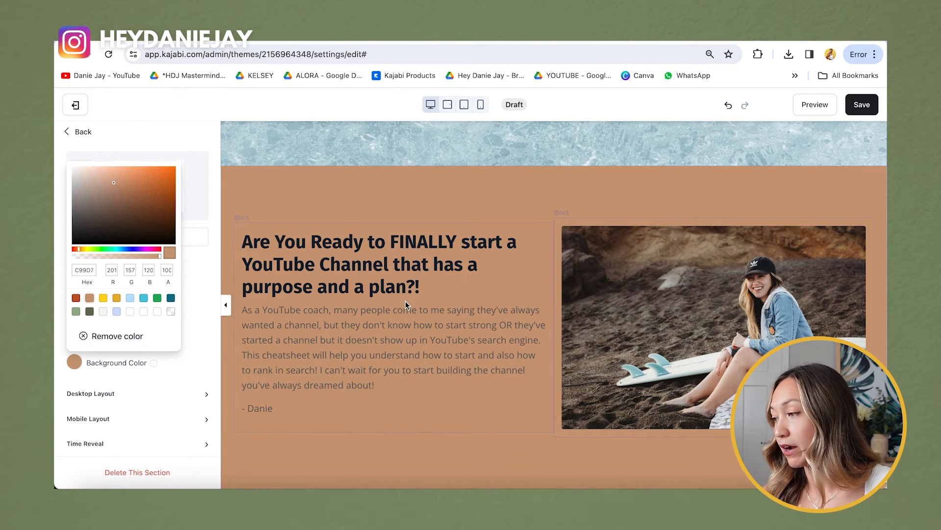
pyautogui.click(866, 112)
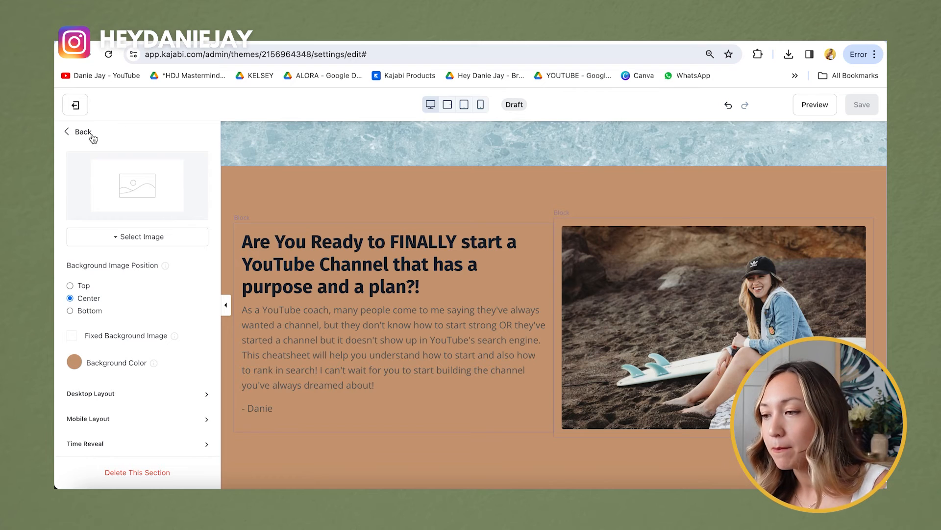
pyautogui.click(76, 114)
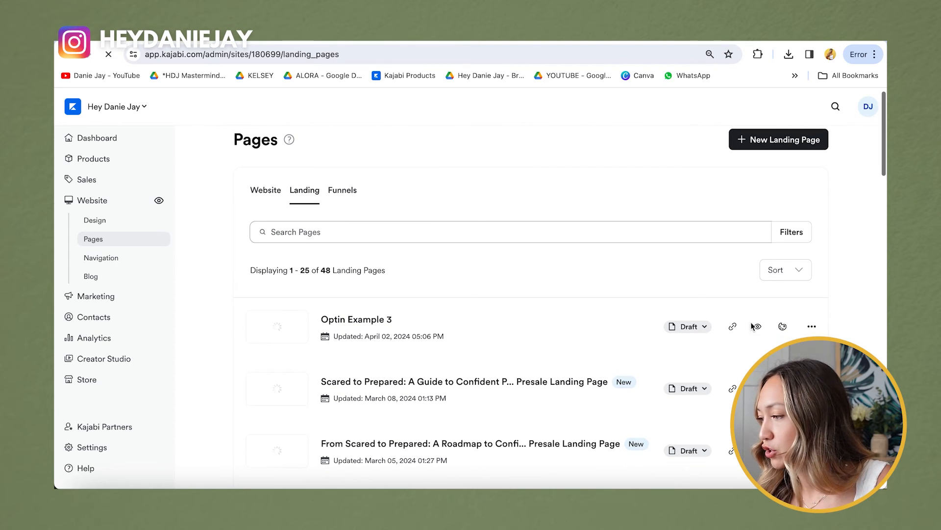
# Step: Change Optin Example 3's URL slug to cheatsheetexample and set it to Published
pyautogui.click(813, 340)
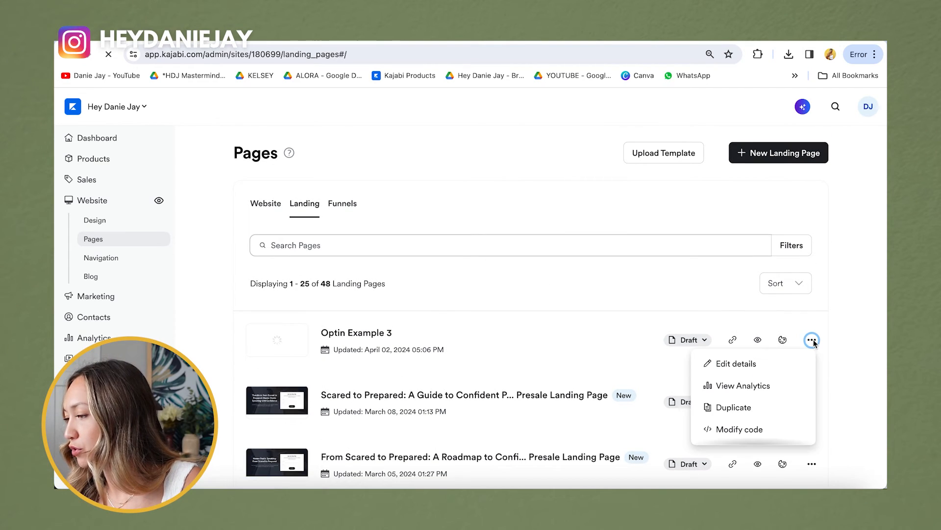
pyautogui.click(752, 370)
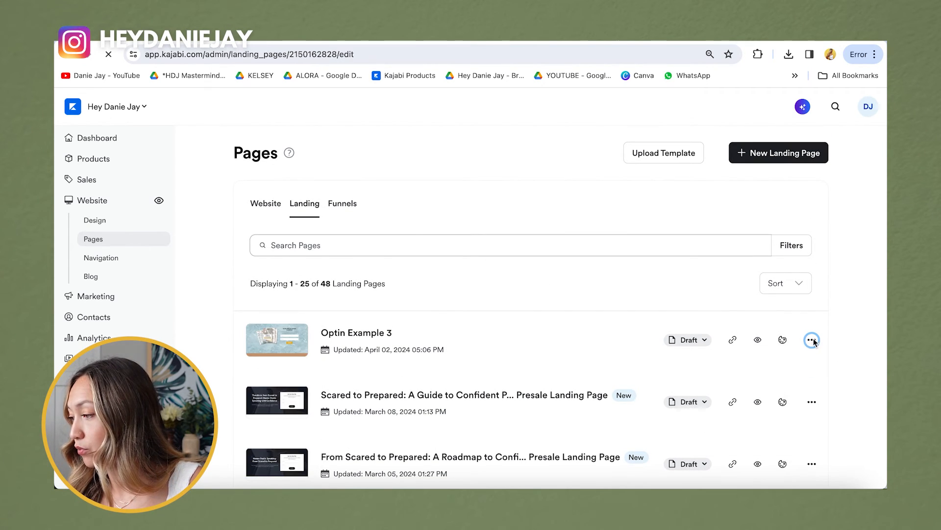
pyautogui.scroll(-1, 634, 373)
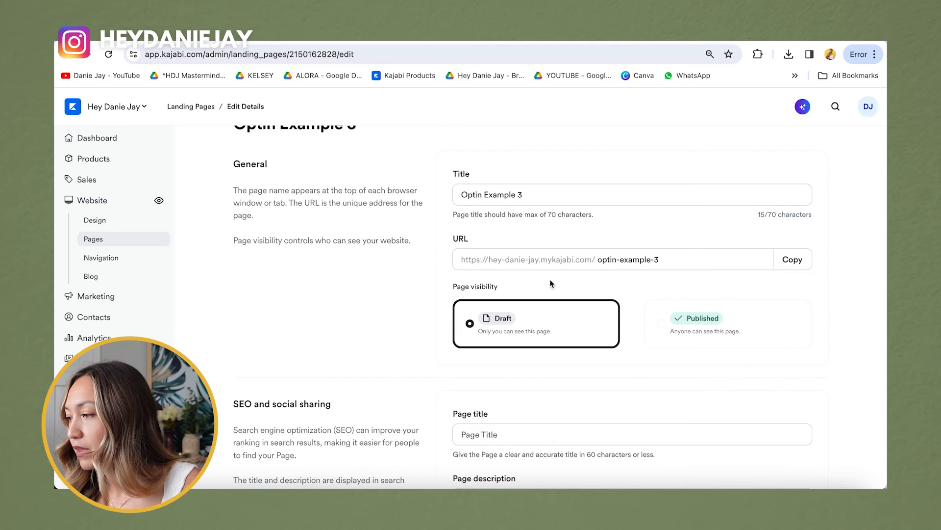
pyautogui.click(668, 258)
pyautogui.moveTo(595, 260); pyautogui.dragTo(587, 261)
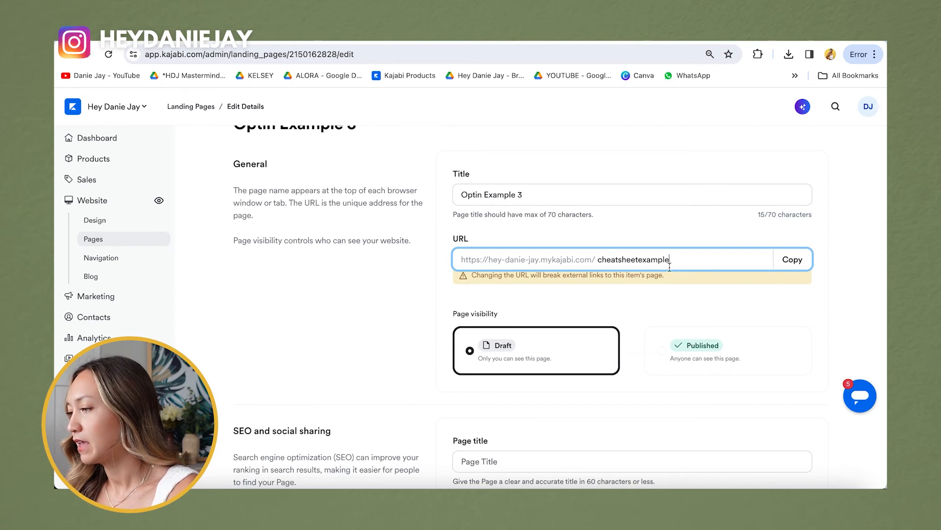
pyautogui.click(801, 305)
pyautogui.scroll(1, 795, 314)
pyautogui.click(664, 358)
# Step: Enter 'YouTube Cheatsheet' as the SEO page title
pyautogui.scroll(-5, 663, 359)
pyautogui.click(535, 206)
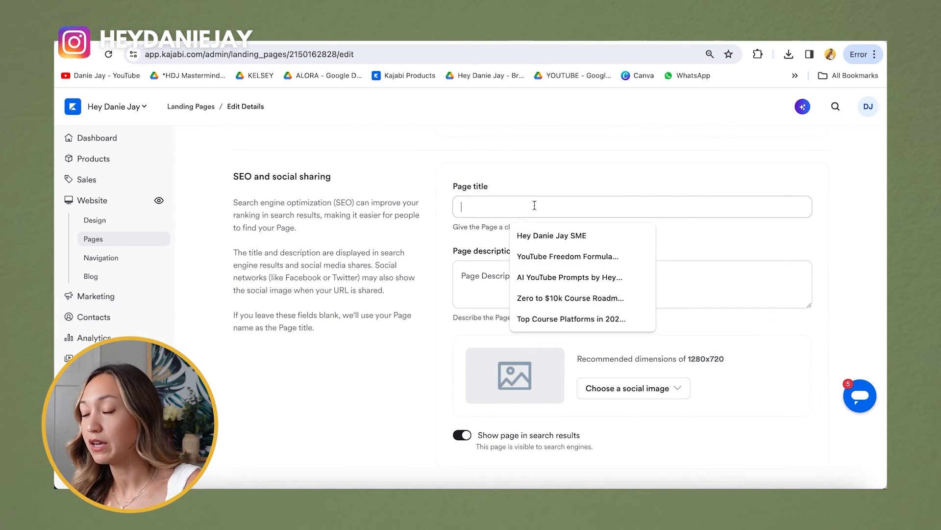
pyautogui.write('Y')
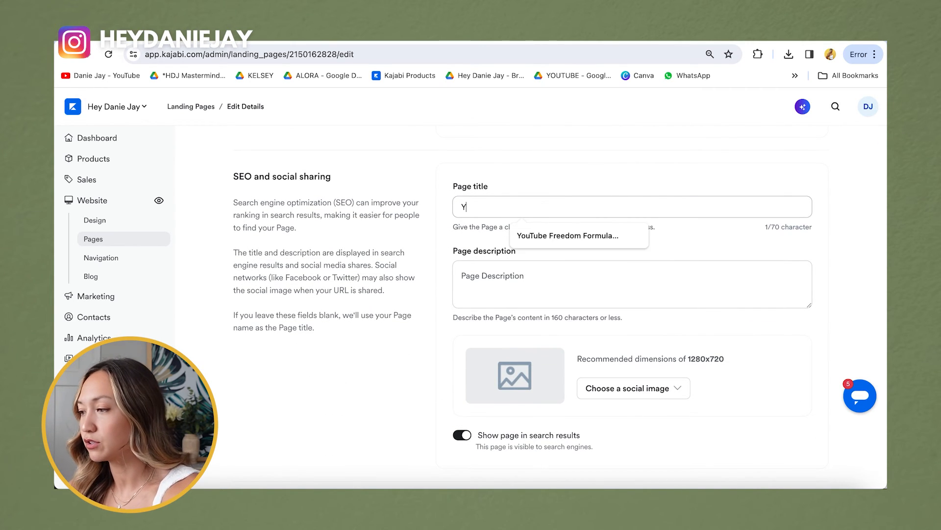
pyautogui.write('ouTube Cheatsheet')
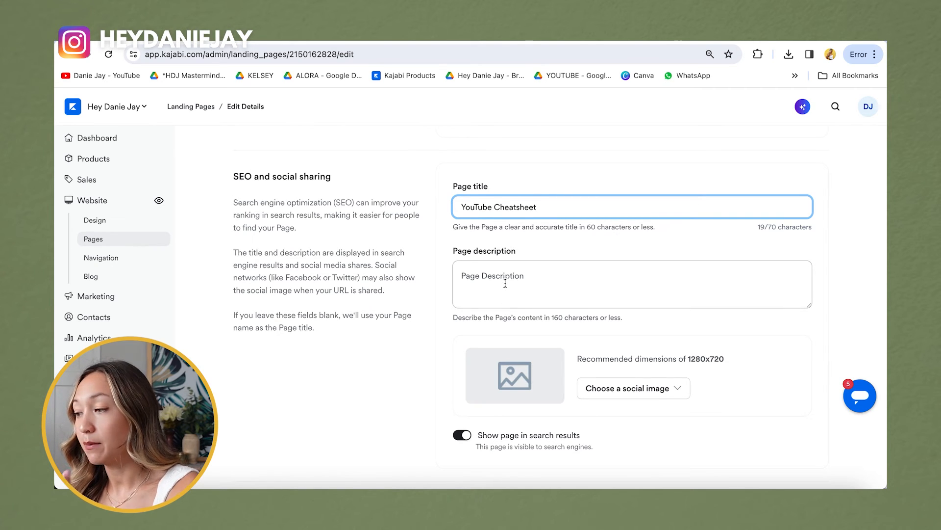
# Step: Copy the signup form's 3-steps tagline into the SEO page description
pyautogui.click(505, 284)
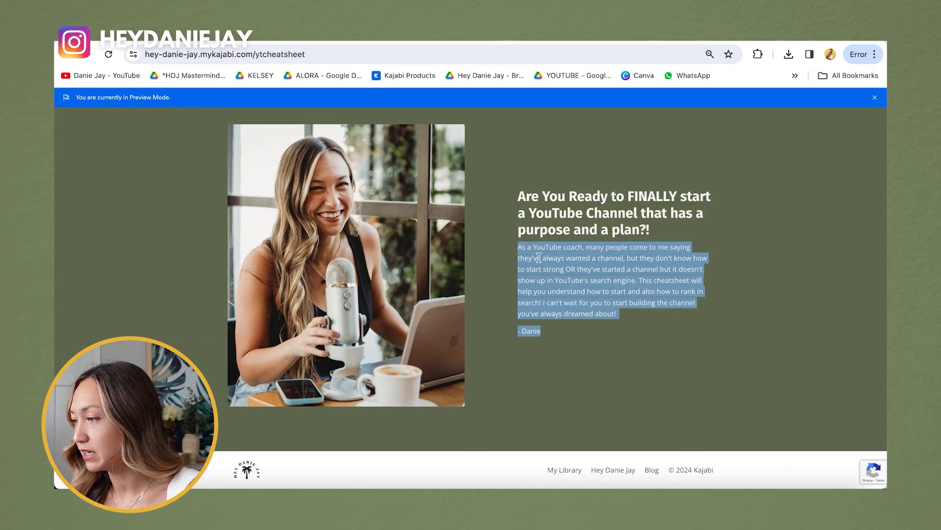
pyautogui.scroll(8, 539, 257)
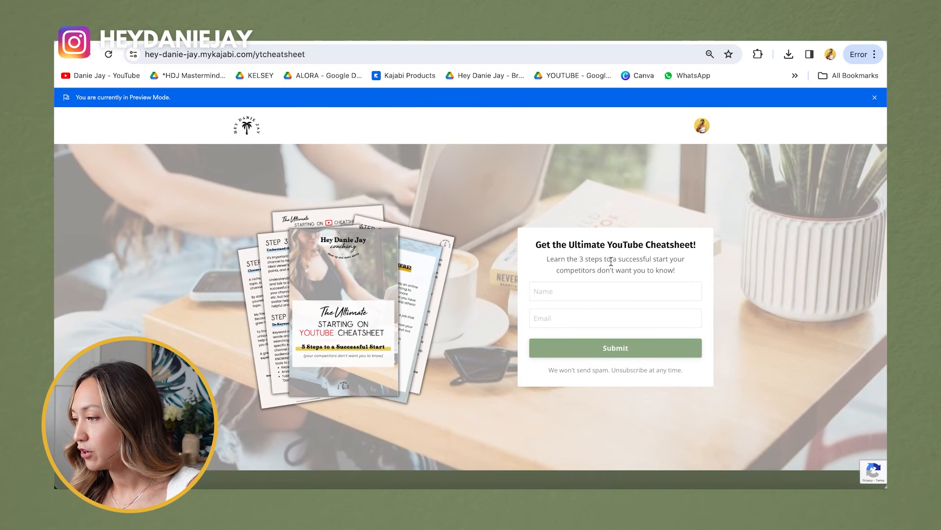
pyautogui.moveTo(683, 273); pyautogui.dragTo(546, 258)
pyautogui.hotkey('ctrl', 'c')
pyautogui.click(456, 43)
pyautogui.hotkey('ctrl', 'v')
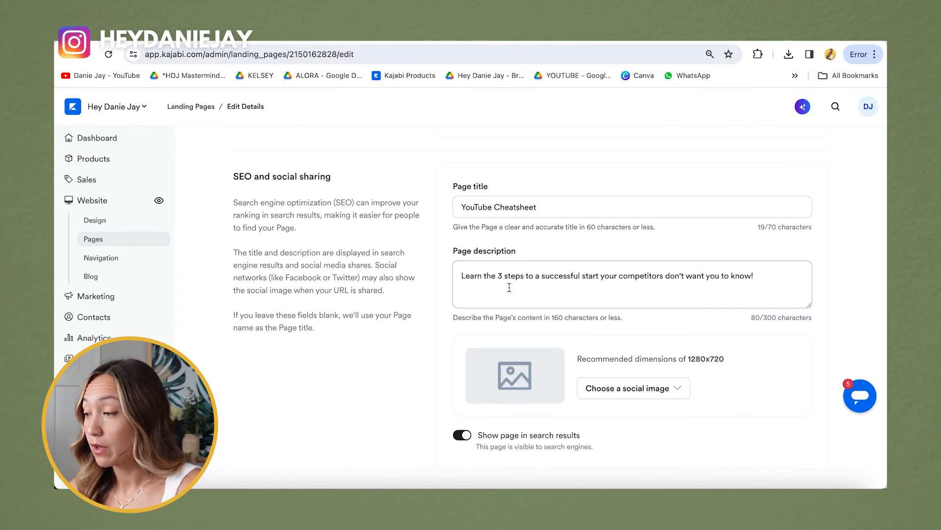
pyautogui.scroll(-1, 509, 288)
pyautogui.click(510, 248)
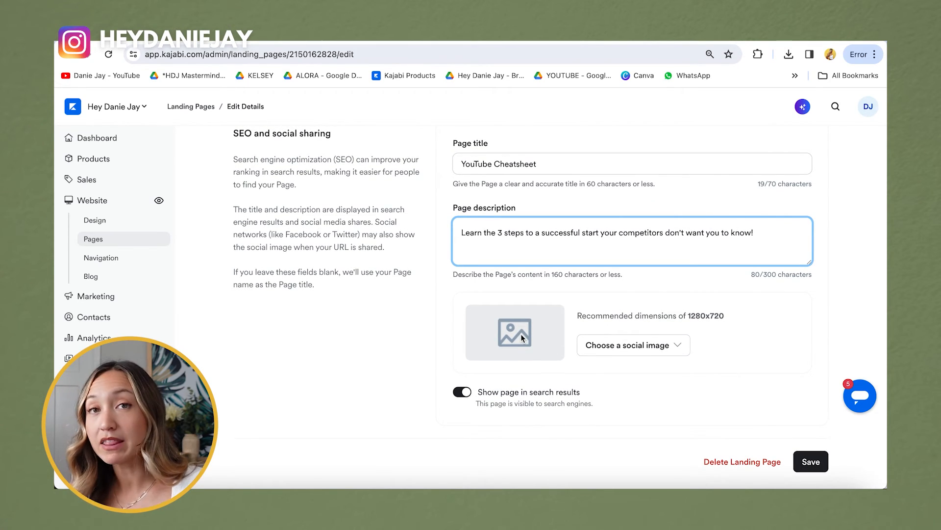
pyautogui.click(573, 338)
pyautogui.click(627, 346)
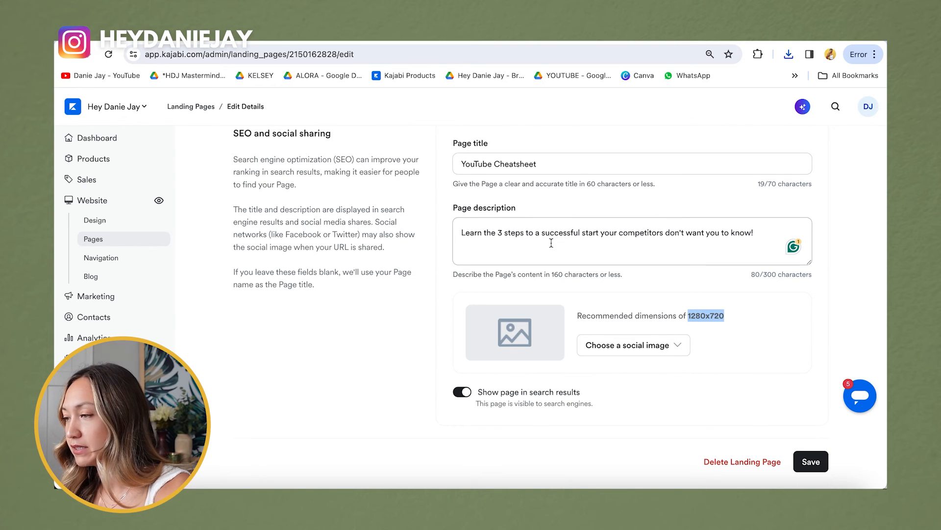
pyautogui.click(488, 36)
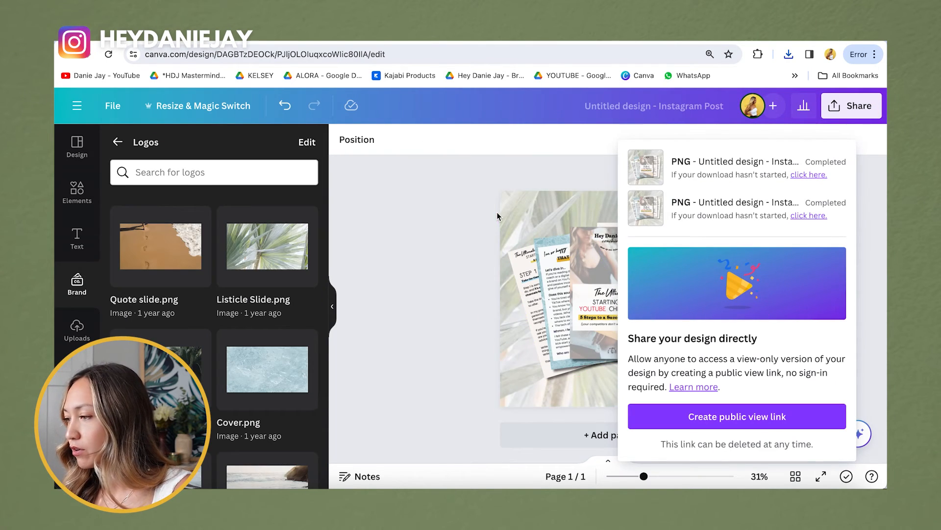
# Step: Make a resized 1280 × 720 px copy of the cheatsheet mockup design
pyautogui.click(637, 196)
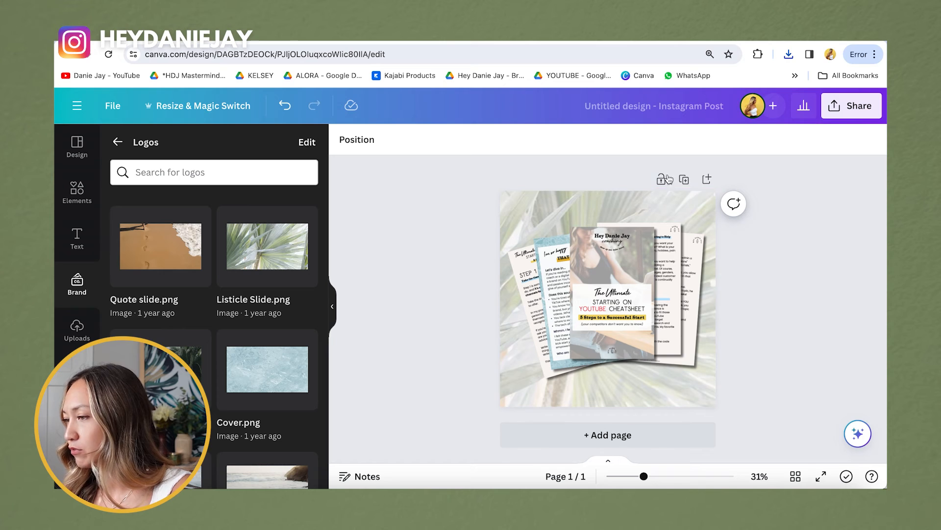
pyautogui.click(219, 107)
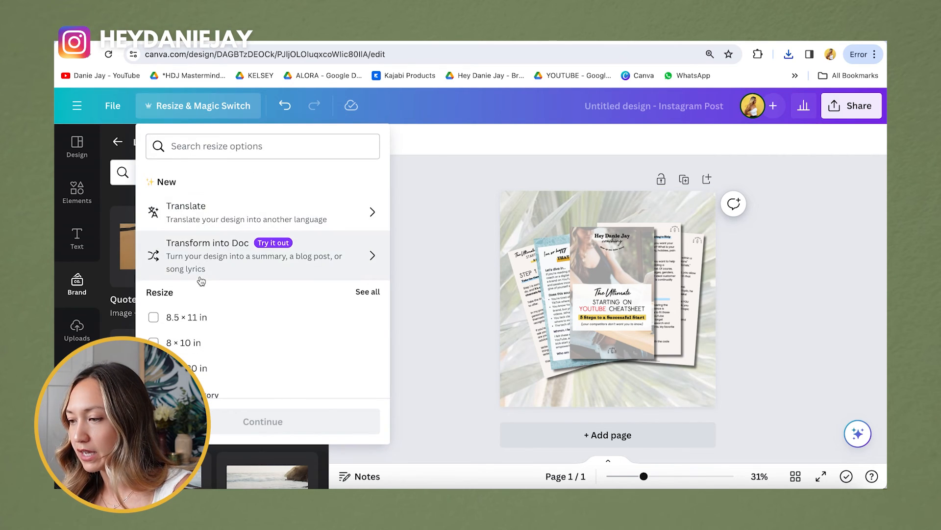
pyautogui.scroll(-1, 200, 324)
pyautogui.click(199, 368)
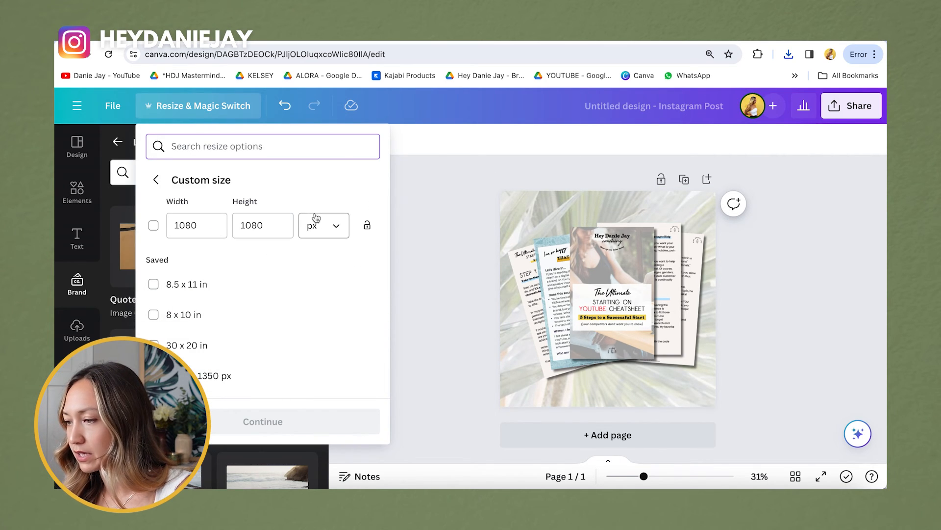
pyautogui.click(190, 224)
pyautogui.write('12')
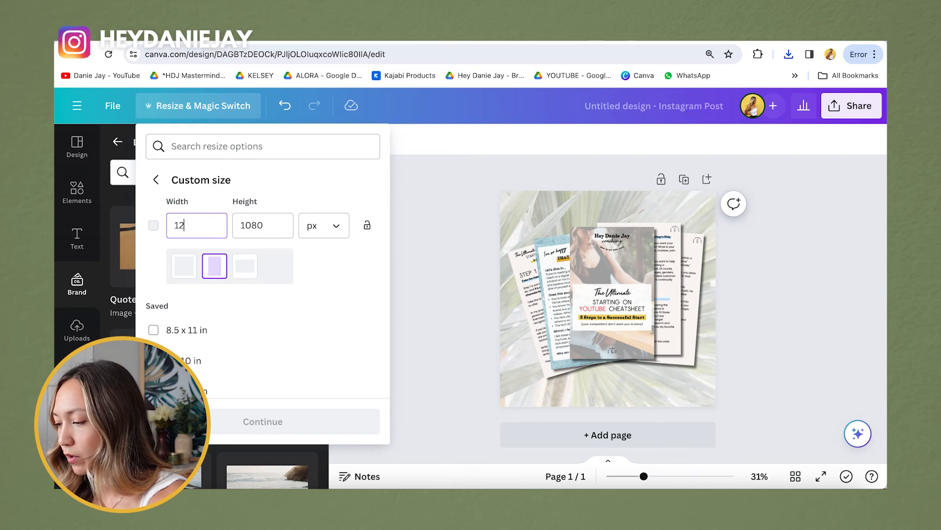
pyautogui.write('80')
pyautogui.press('Tab')
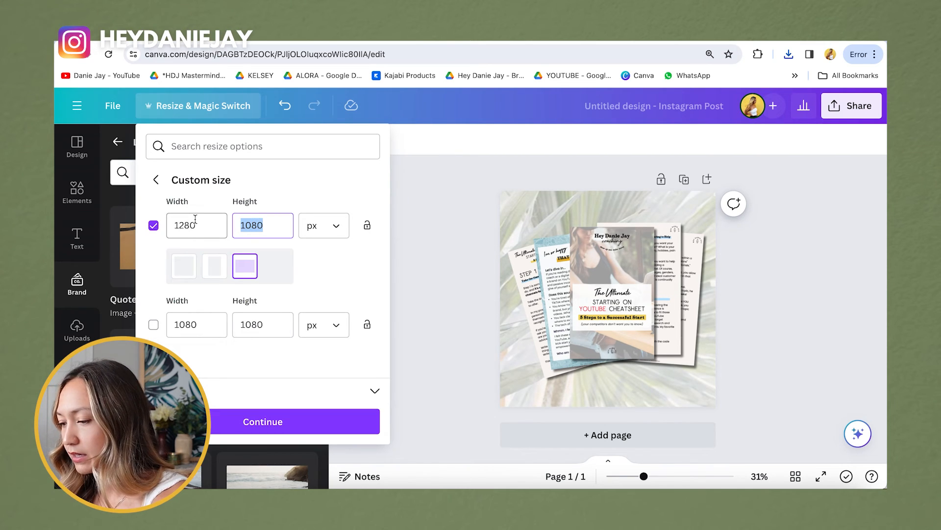
pyautogui.write('720')
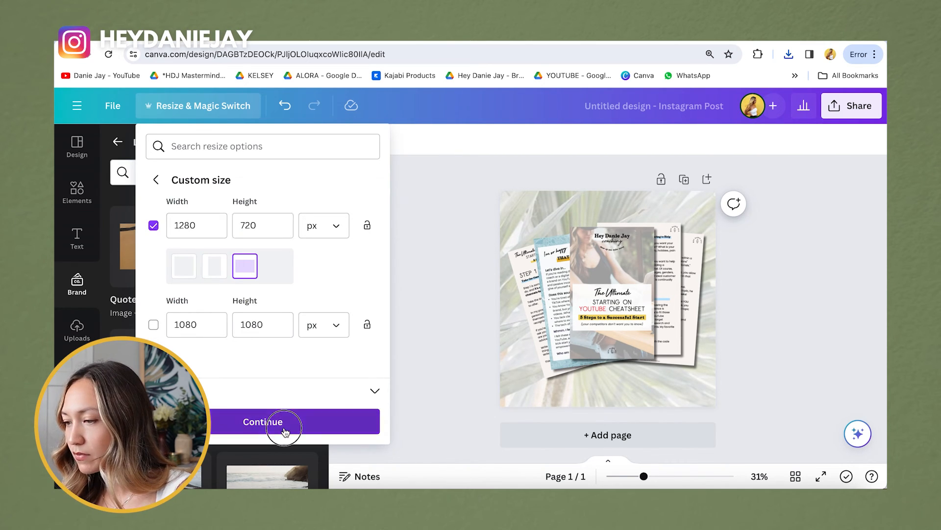
pyautogui.click(277, 422)
pyautogui.click(272, 381)
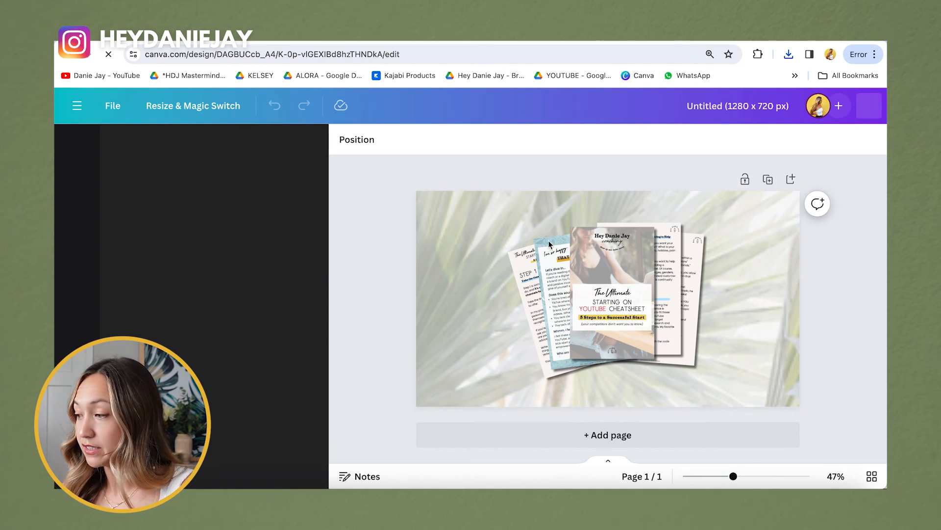
# Step: Select all five cheatsheet page mockups and download the design as a PNG
pyautogui.moveTo(485, 220); pyautogui.dragTo(696, 385)
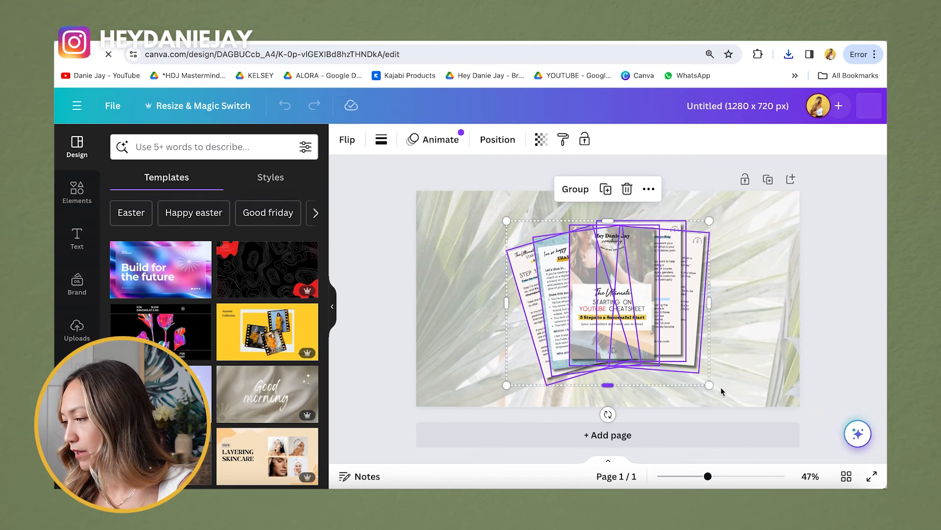
pyautogui.click(834, 181)
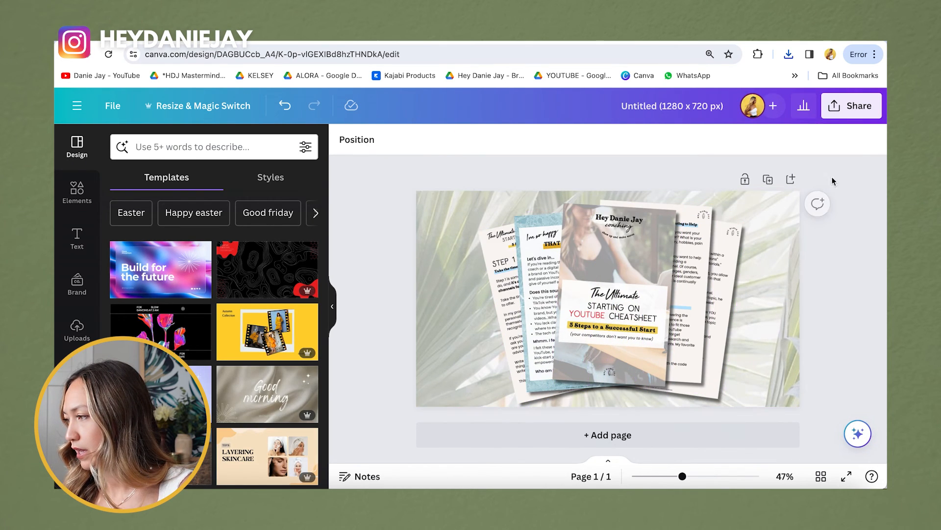
pyautogui.click(858, 109)
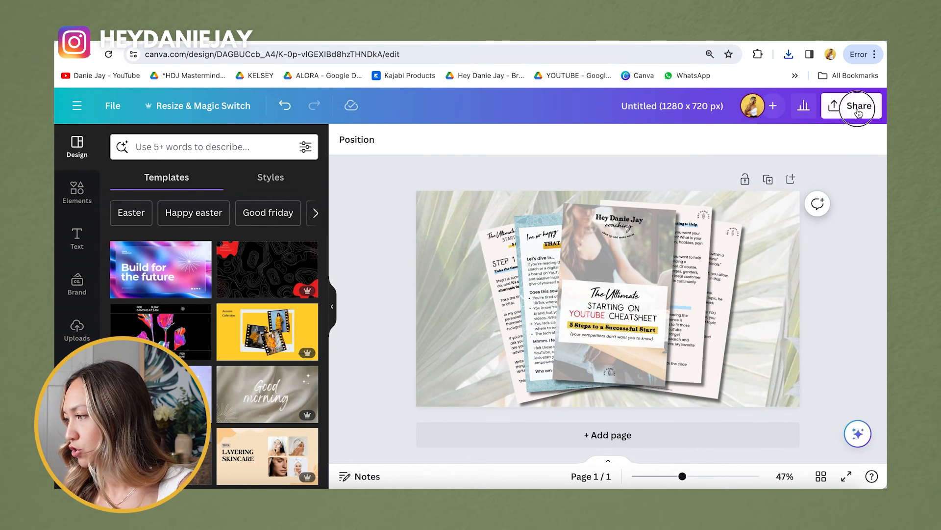
pyautogui.click(729, 431)
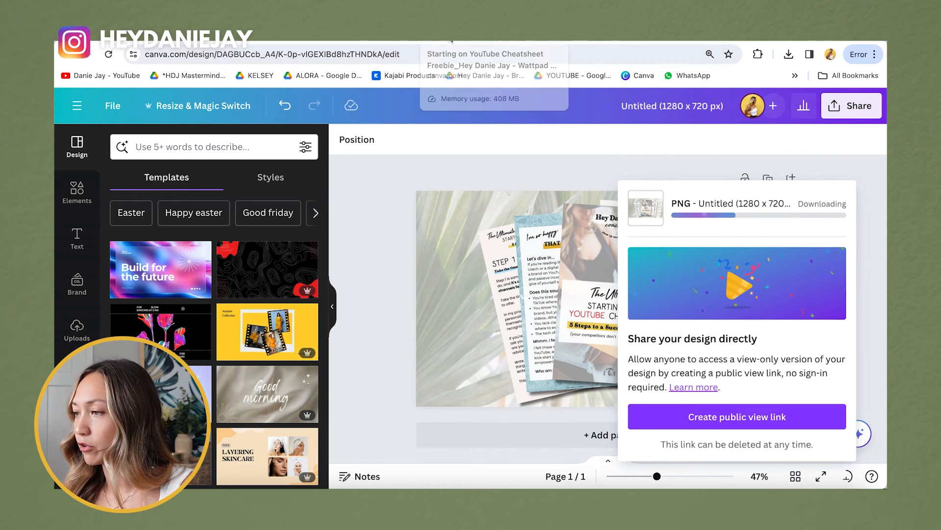
pyautogui.click(458, 43)
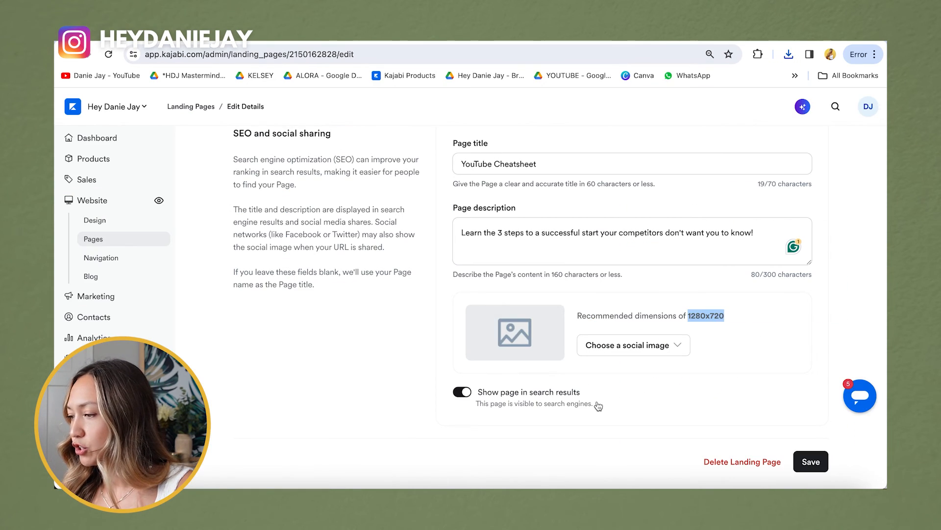
# Step: Upload the mockup PNG as the landing page's social sharing image
pyautogui.click(646, 354)
pyautogui.click(628, 376)
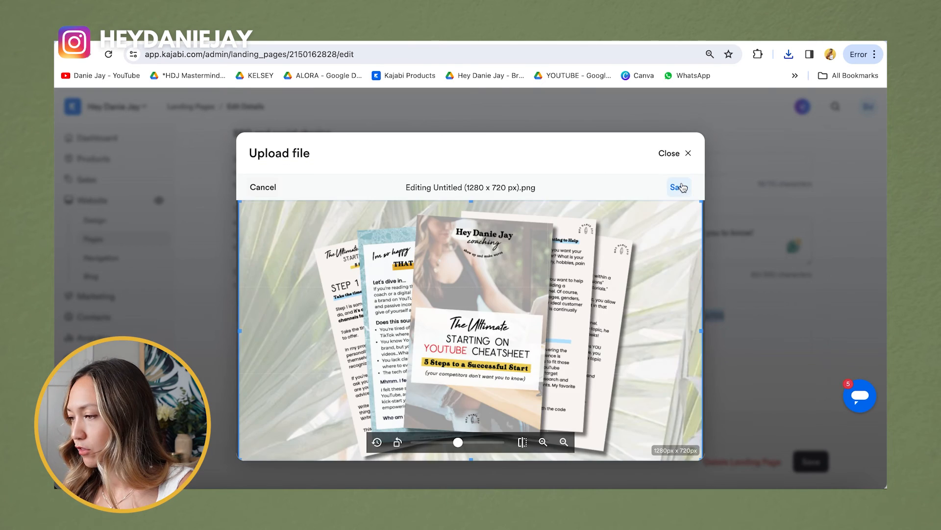
pyautogui.click(681, 183)
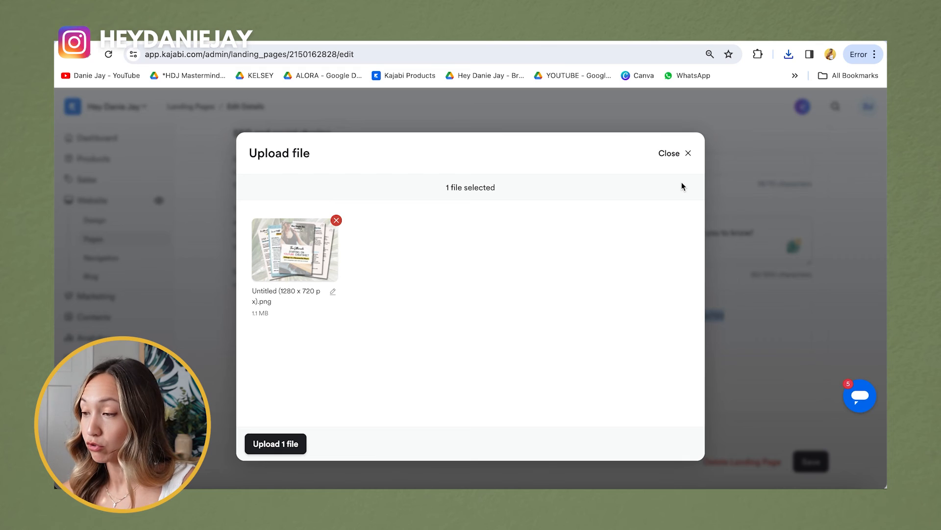
pyautogui.click(275, 444)
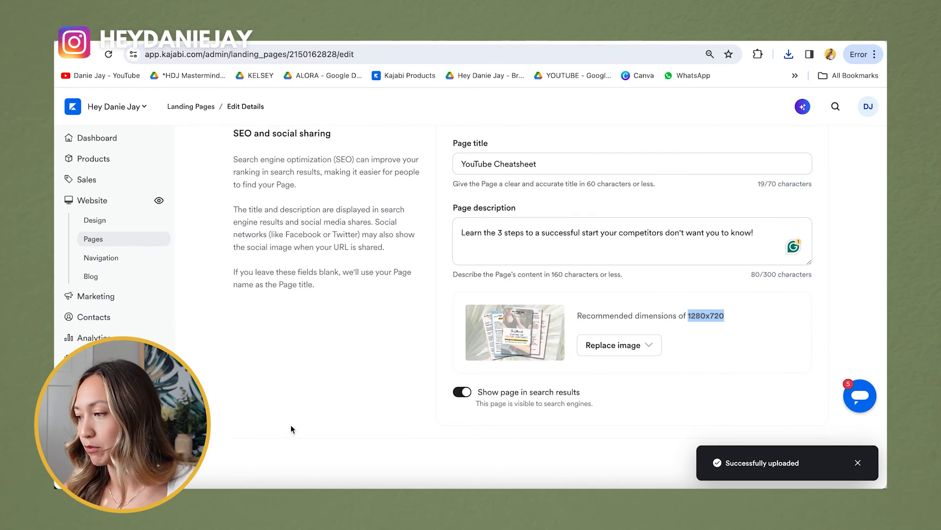
pyautogui.scroll(4, 625, 392)
pyautogui.scroll(-5, 633, 366)
pyautogui.scroll(8, 615, 343)
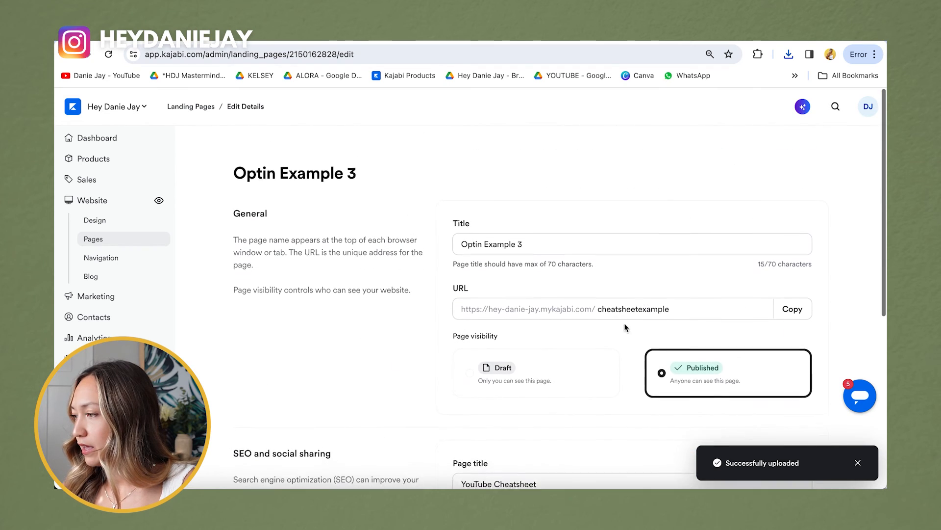
# Step: Copy the landing page's web address and return to the landing pages list
pyautogui.click(792, 288)
pyautogui.scroll(-6, 419, 178)
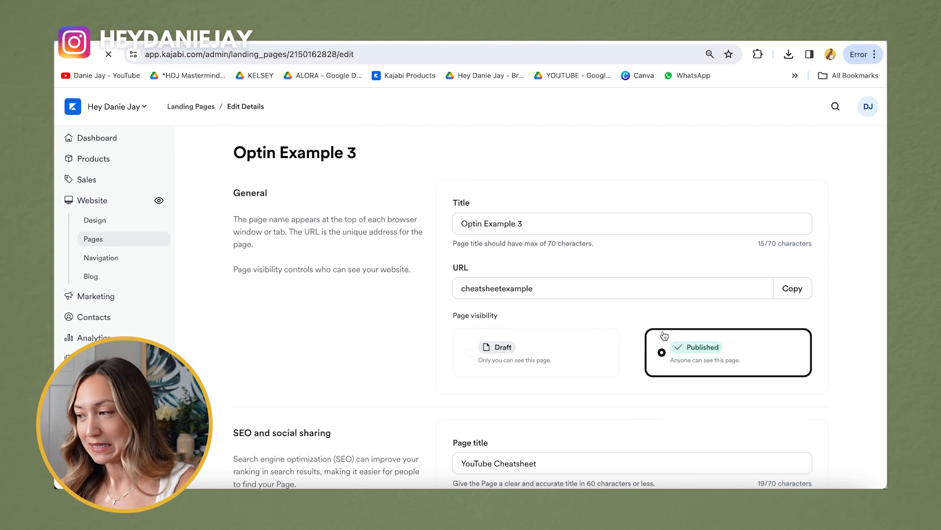
pyautogui.scroll(-6, 582, 343)
pyautogui.scroll(6, 582, 340)
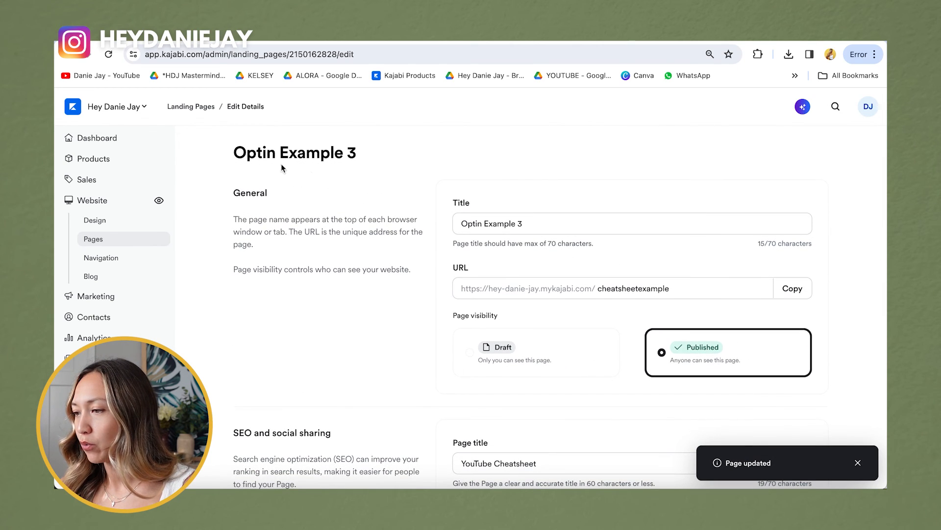
pyautogui.click(191, 106)
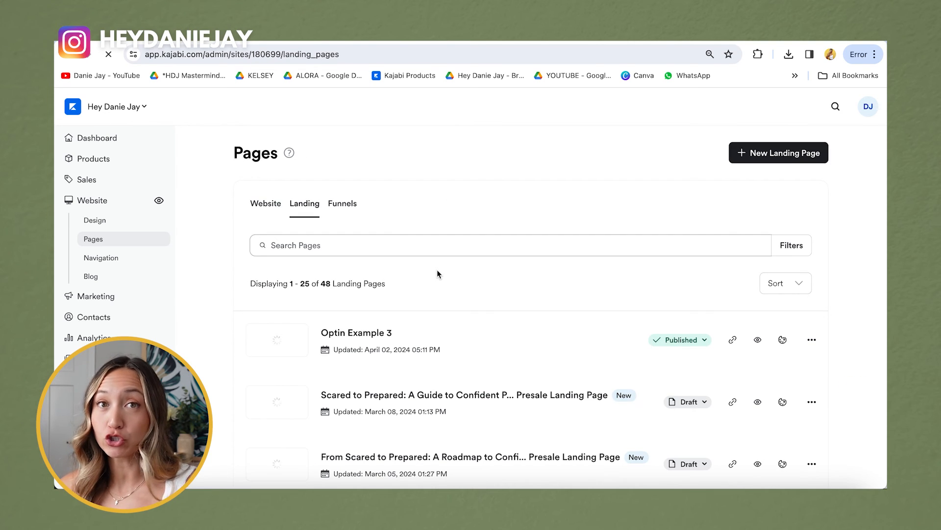
# Step: Open Optin Example 3 in the page editor and show the form's Thank You Page options
pyautogui.scroll(-1, 607, 283)
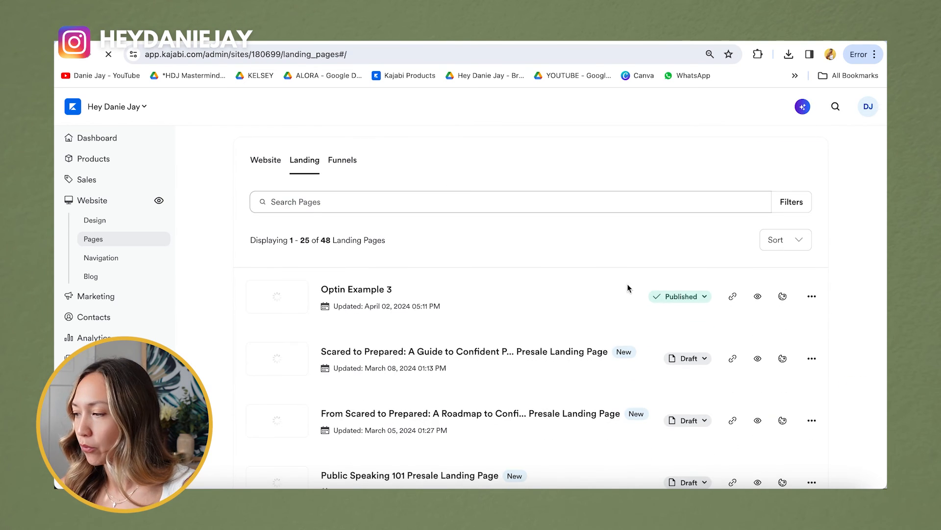
pyautogui.click(758, 296)
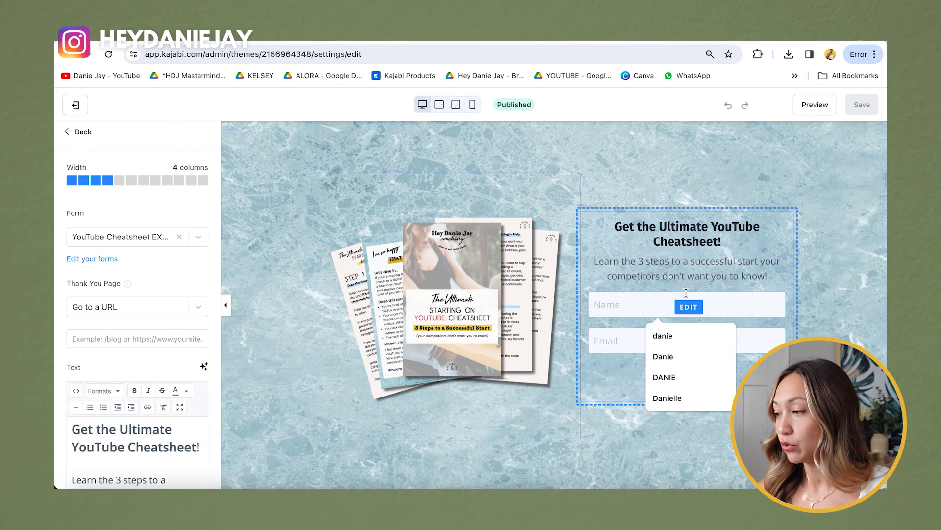
pyautogui.scroll(-1, 210, 286)
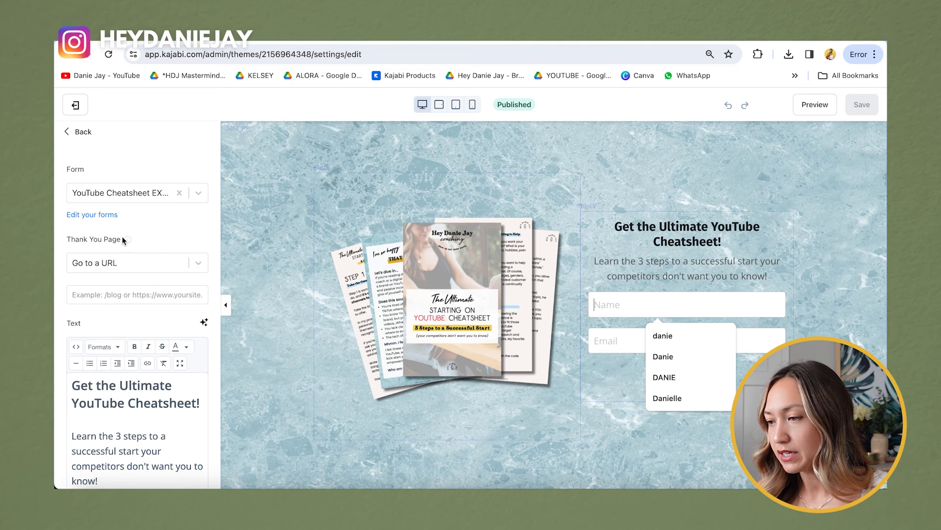
pyautogui.moveTo(79, 244)
pyautogui.click(152, 267)
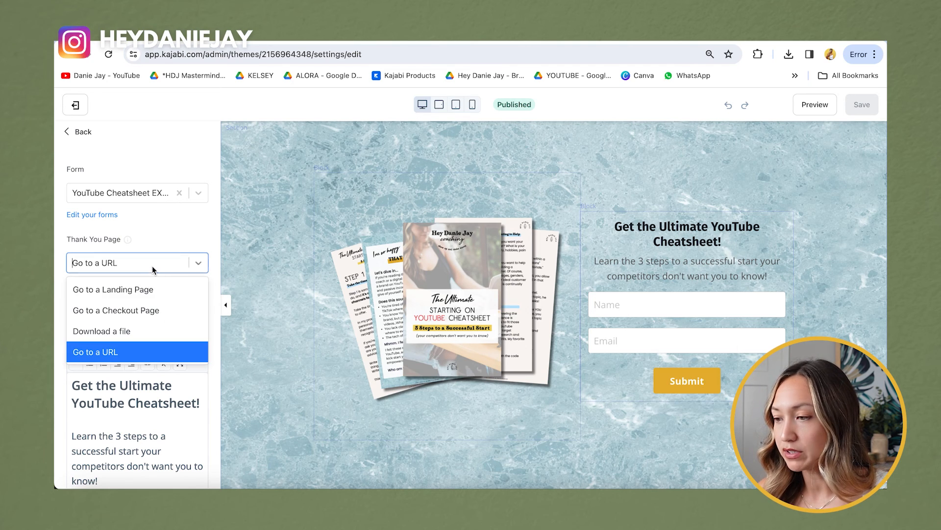
# Step: Set the form's thank-you page to Download a file with the cheatsheet PDF, then save
pyautogui.click(140, 332)
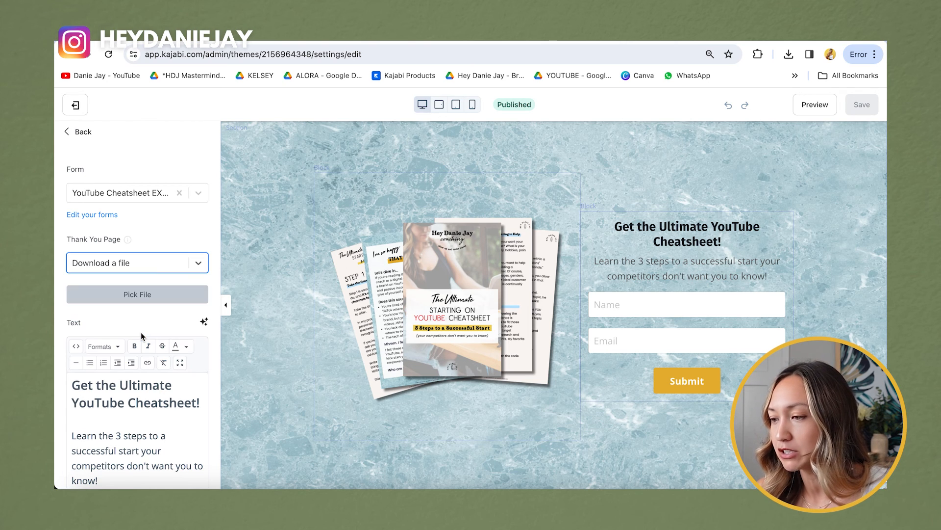
pyautogui.click(144, 300)
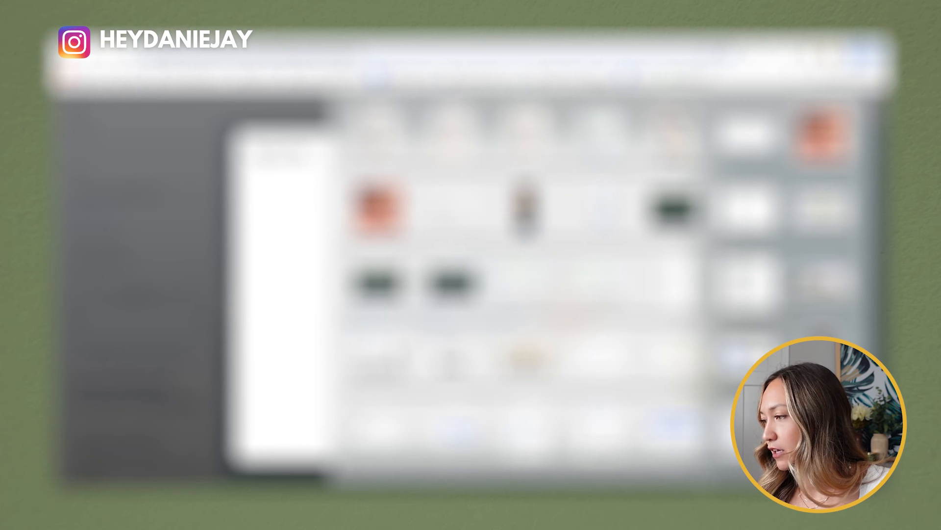
pyautogui.scroll(-10, 600, 282)
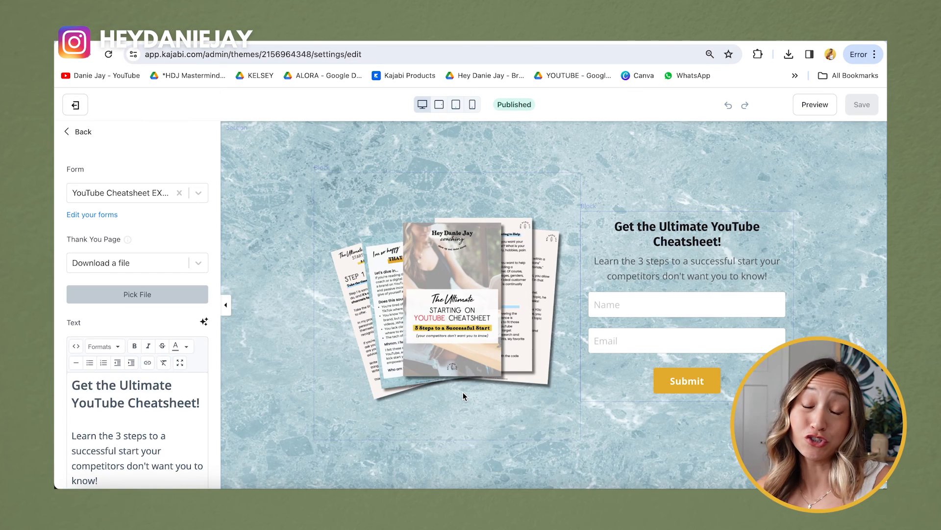
pyautogui.scroll(-5, 675, 248)
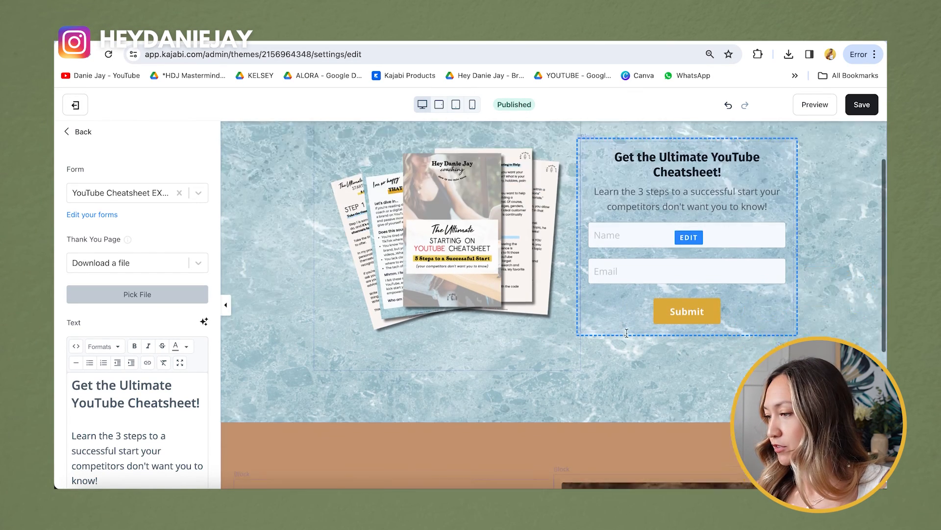
pyautogui.scroll(4, 674, 248)
pyautogui.click(680, 251)
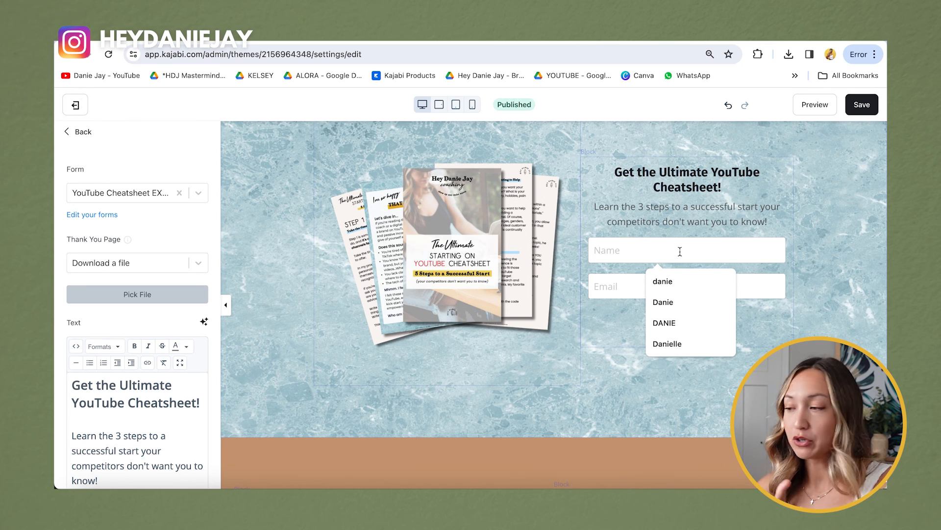
pyautogui.click(862, 104)
# Step: Preview the page and submit the opt-in form with a name and email to test the PDF delivery
pyautogui.click(815, 104)
pyautogui.write('danie')
pyautogui.press('Tab')
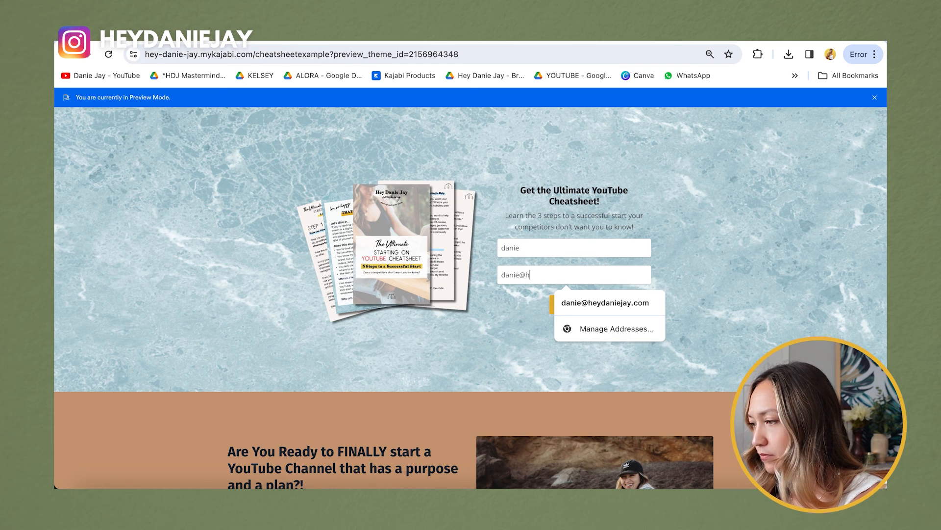
pyautogui.click(595, 303)
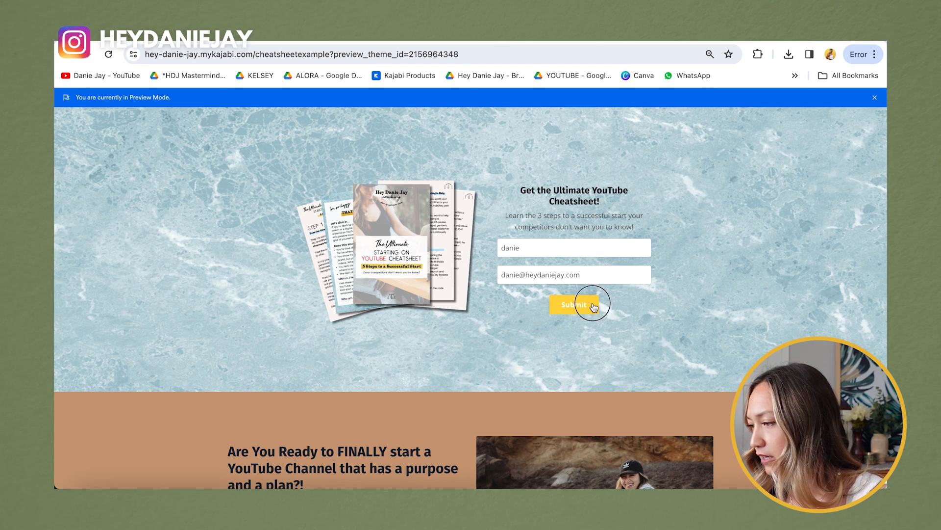
pyautogui.click(574, 305)
pyautogui.scroll(-20, 463, 313)
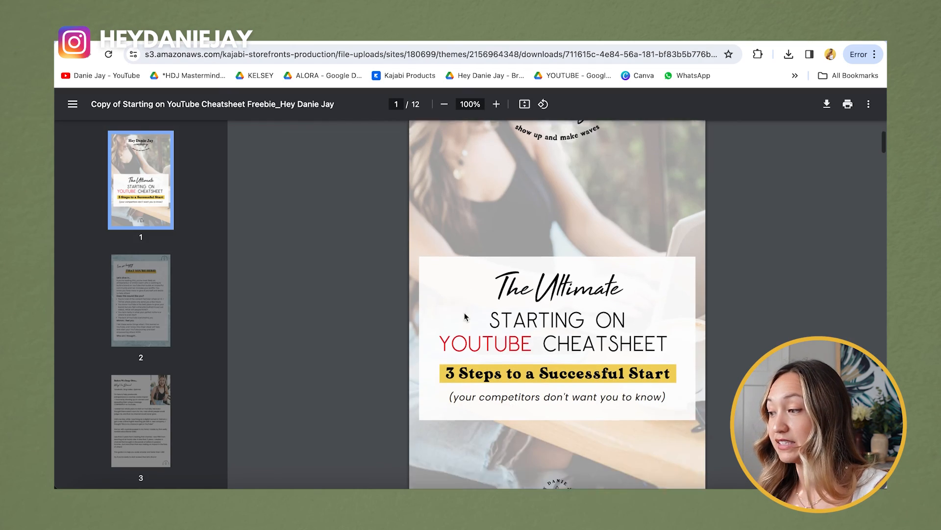
pyautogui.scroll(-2, 465, 316)
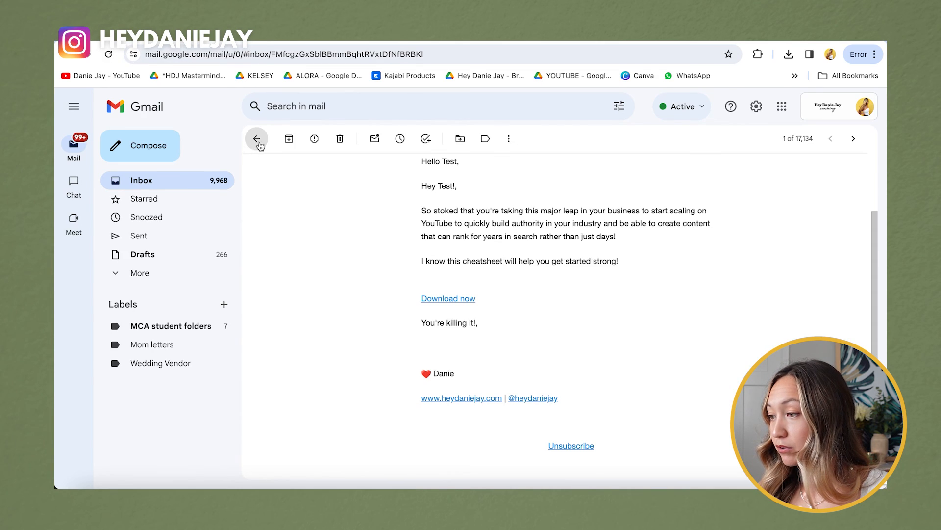
# Step: Open the cheatsheet delivery email from the inbox and follow its Download now link
pyautogui.click(257, 138)
pyautogui.click(352, 191)
pyautogui.scroll(-3, 349, 209)
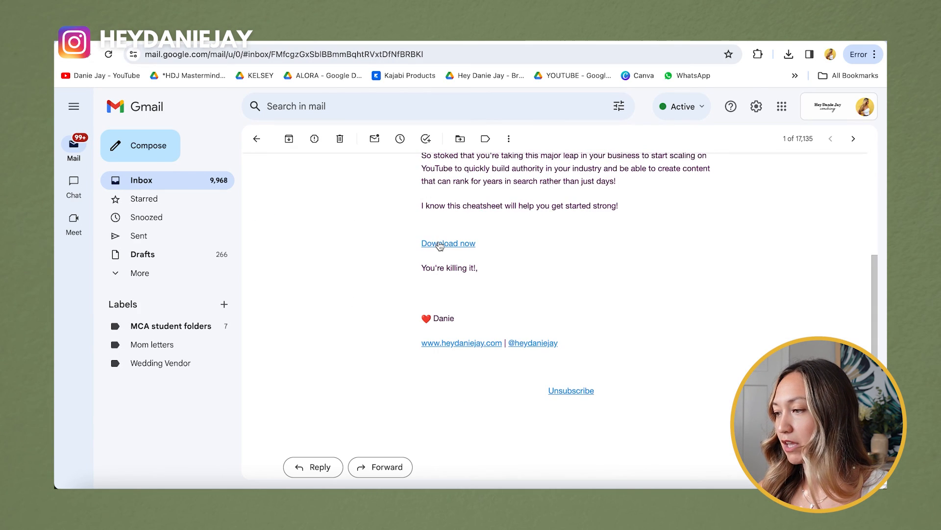
pyautogui.click(439, 245)
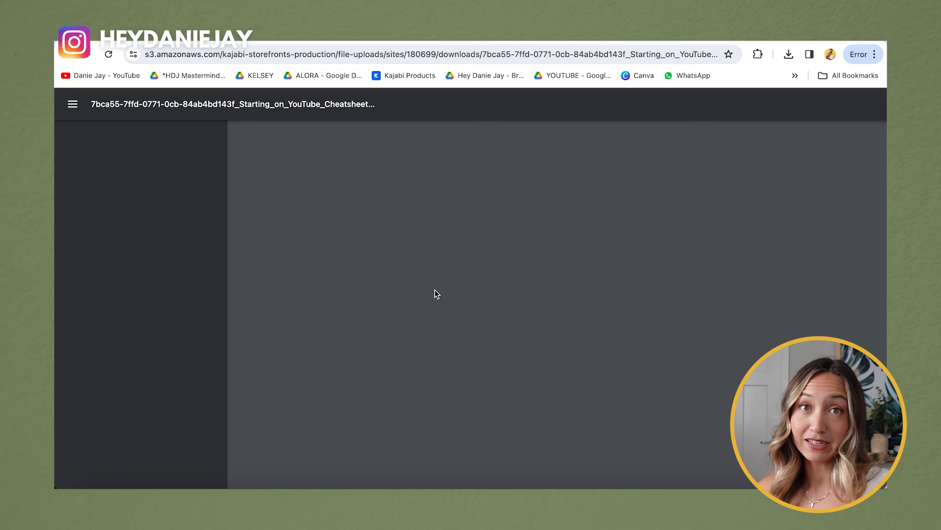